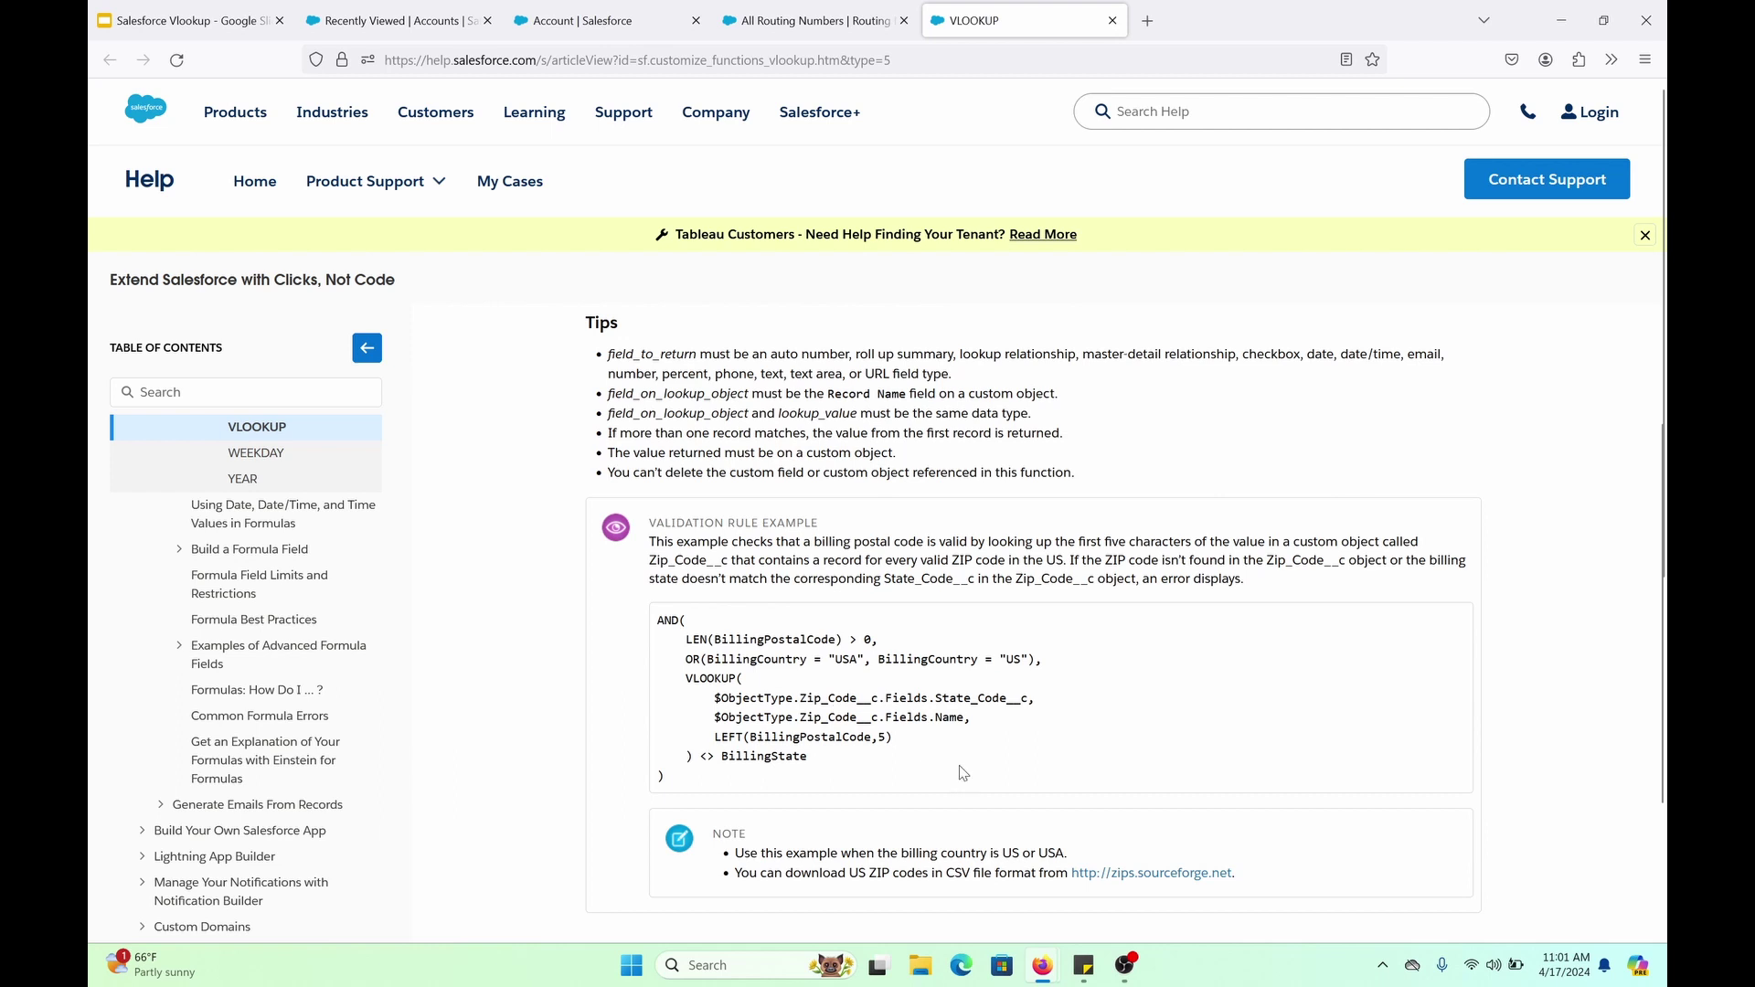
Highlight the example's VLOOKUP line, its three arguments, the Name field and LEFT(BillingPostalCode,5) lines
scroll(900, 576, "up", 3)
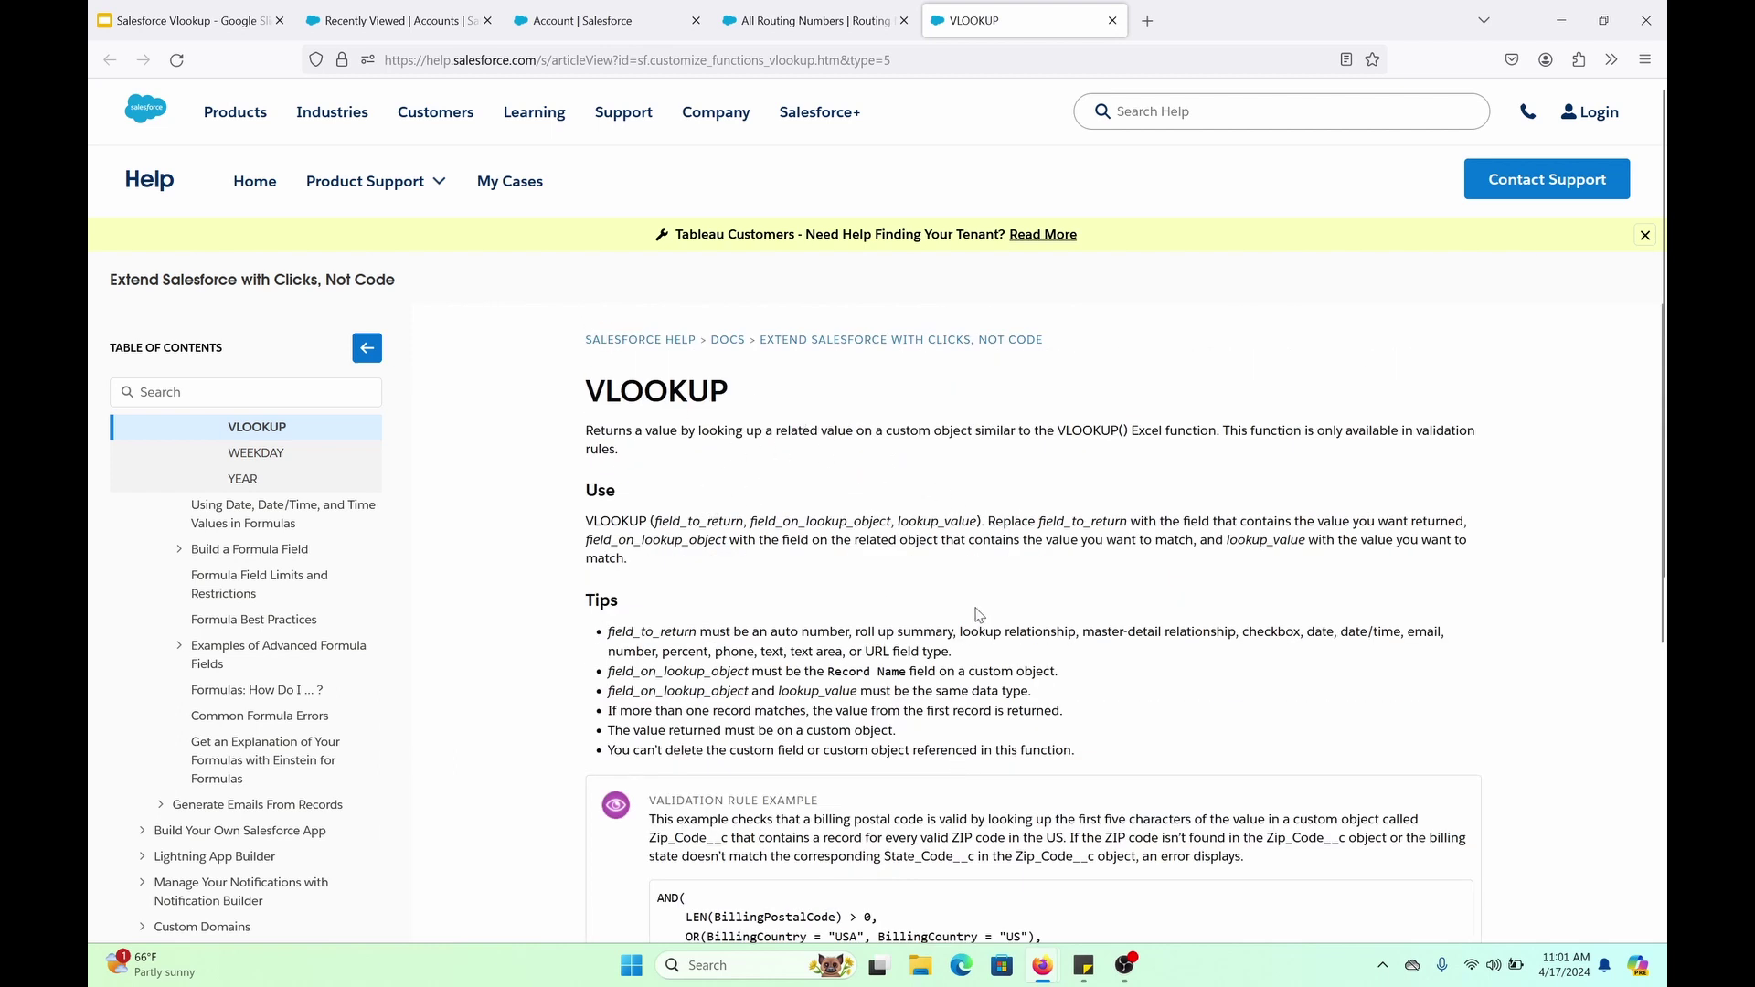
scroll(875, 670, "down", 4)
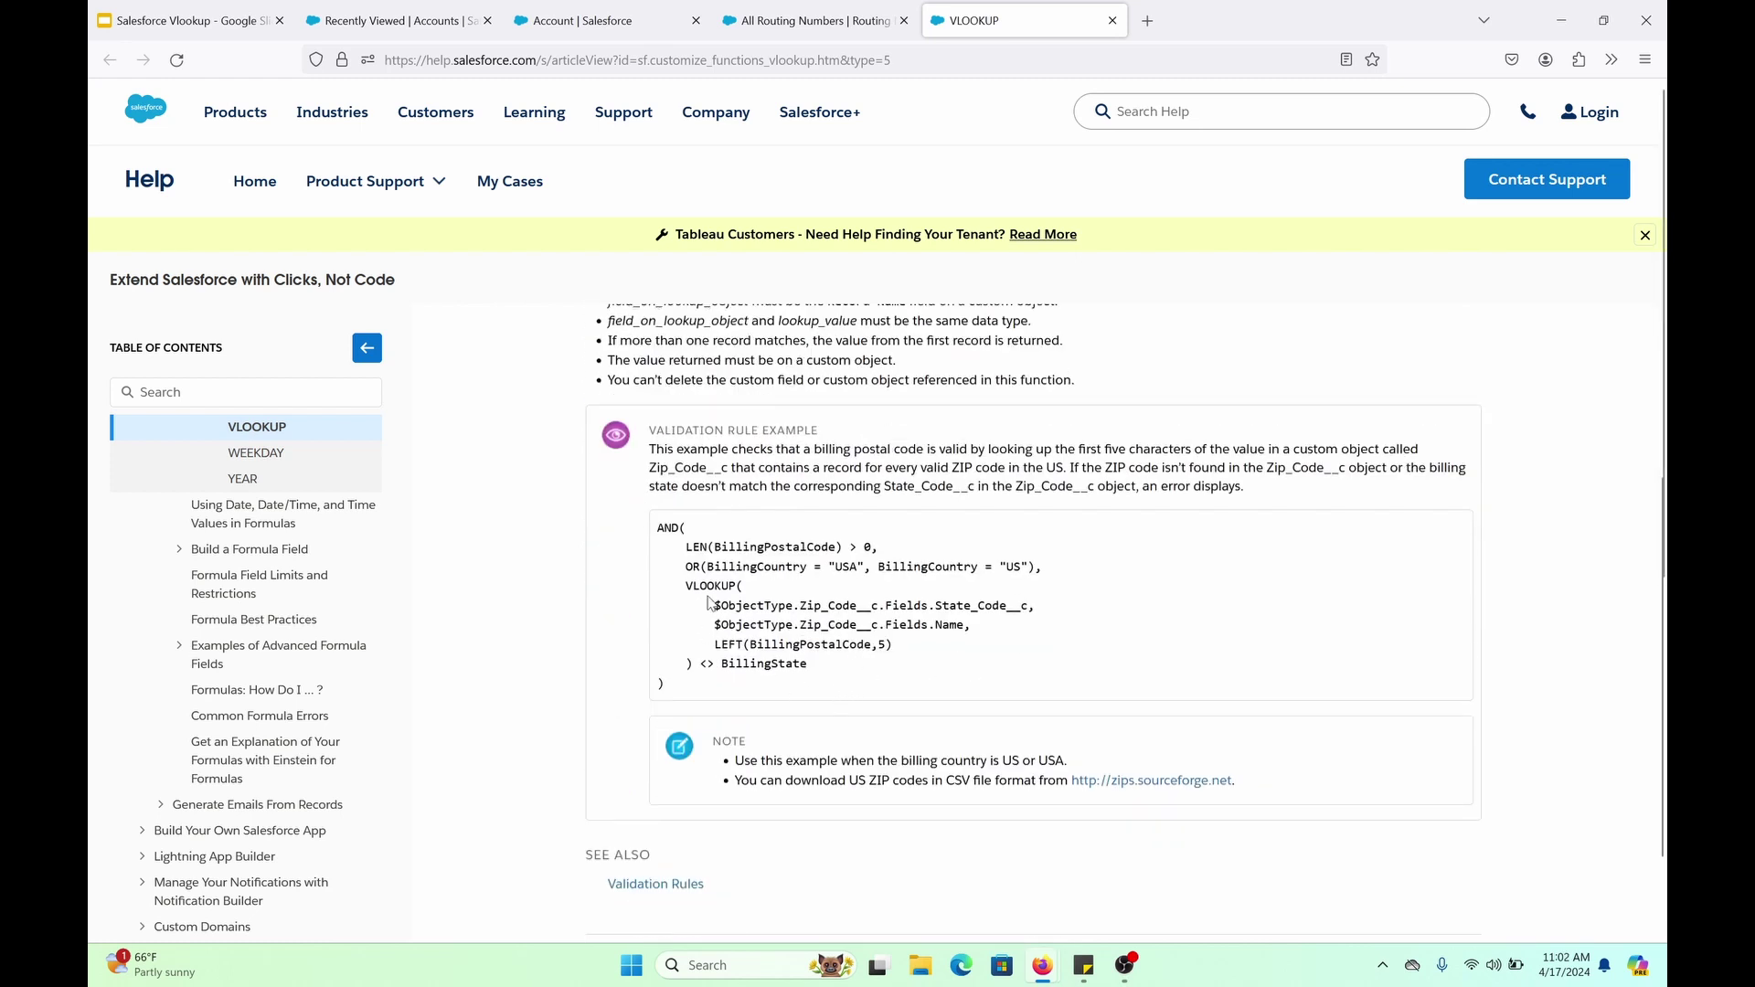
left_click_drag(679, 586, 748, 593)
left_click(732, 613)
left_click_drag(706, 606, 867, 644)
left_click(850, 601)
left_click_drag(717, 628, 959, 621)
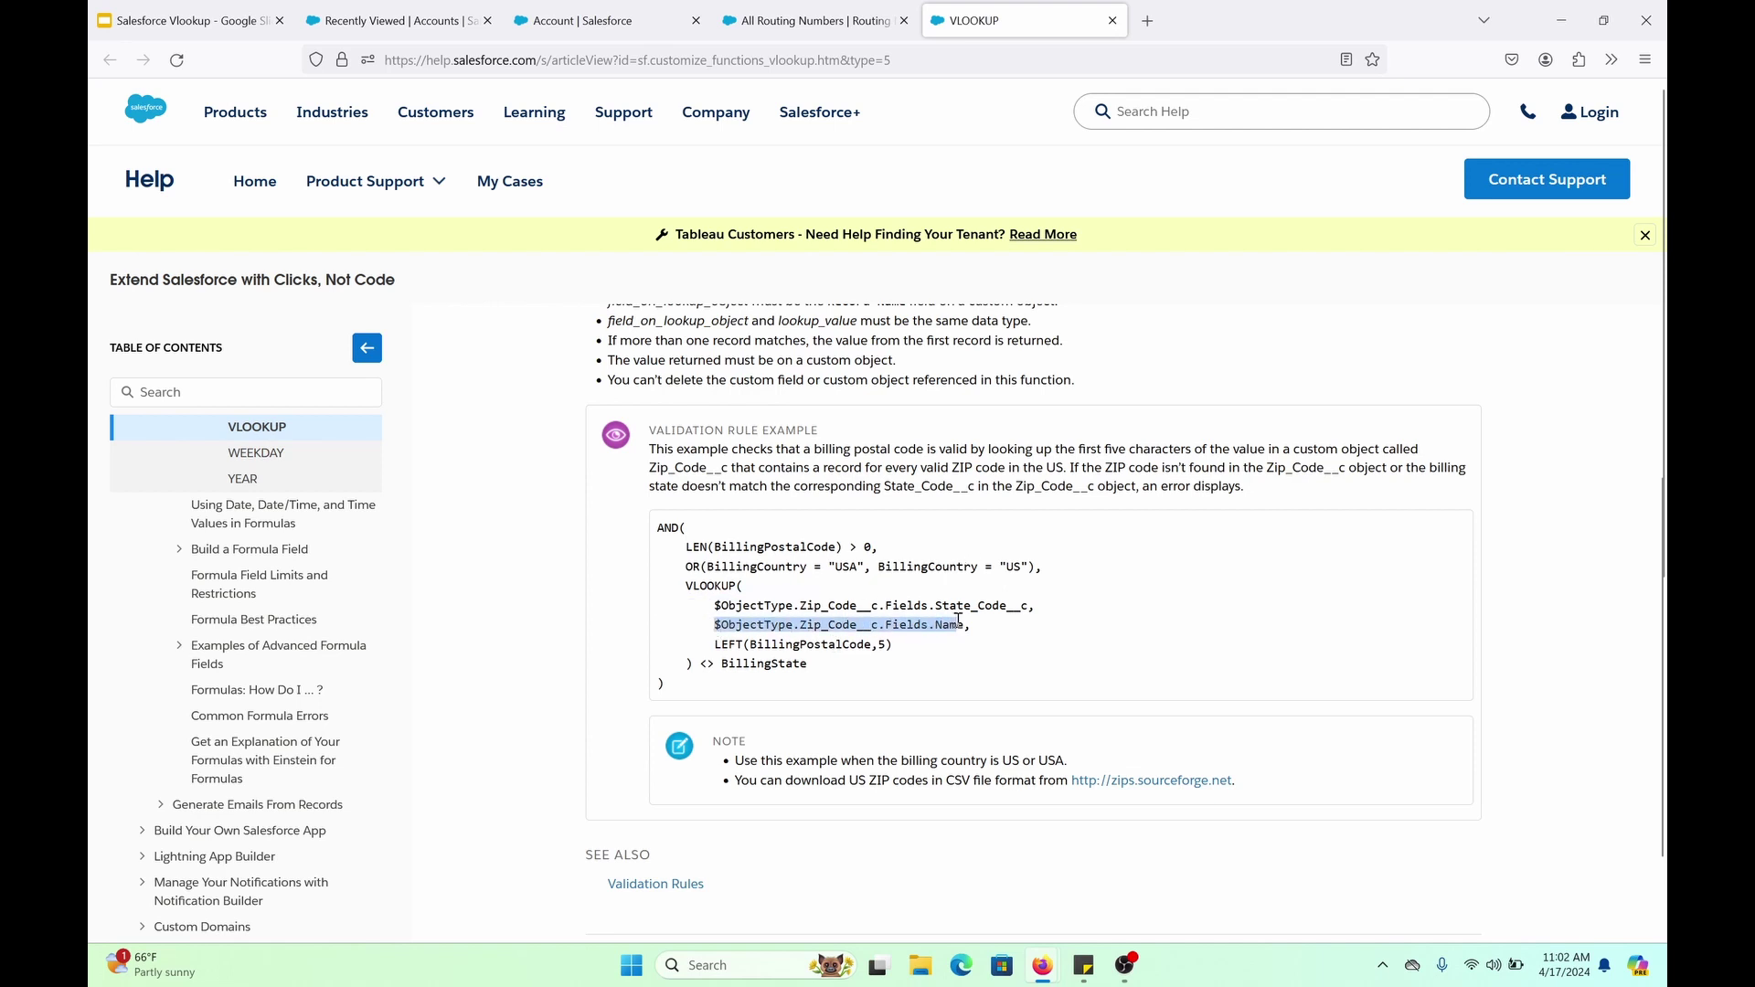
left_click_drag(718, 644, 889, 644)
left_click(866, 642)
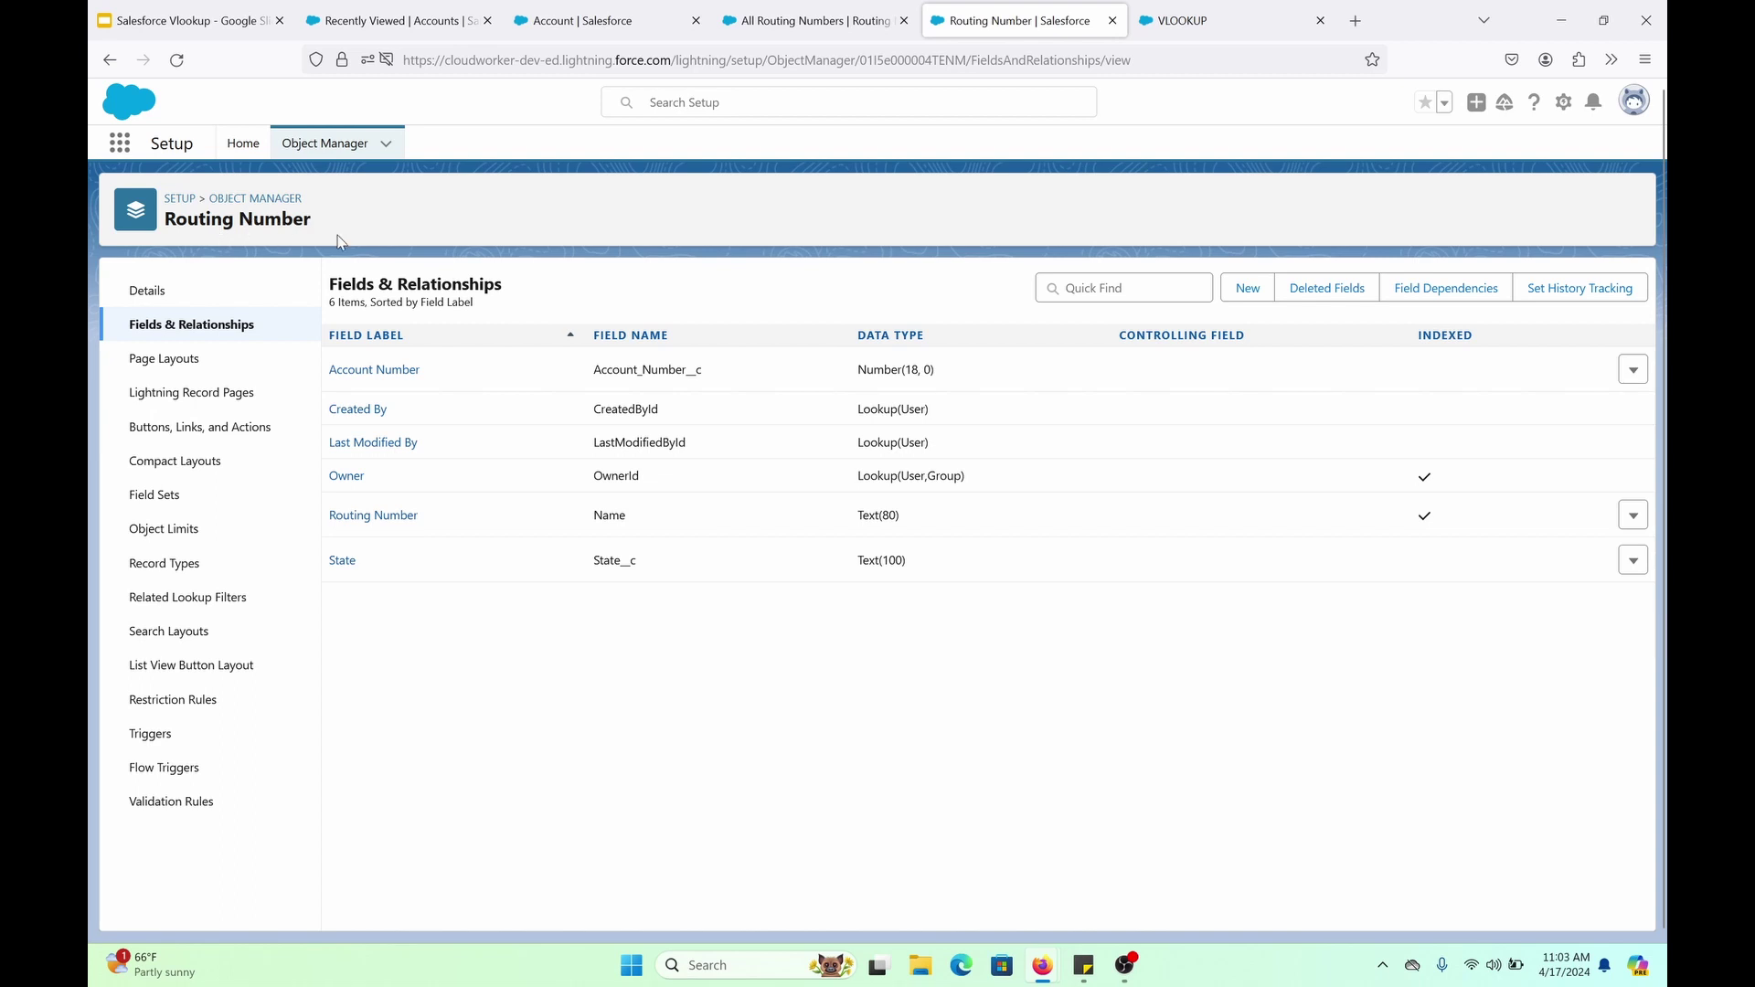
Review the 50-item Routing Numbers list of routing numbers and States before viewing the account
key("ctrl+shift+Tab")
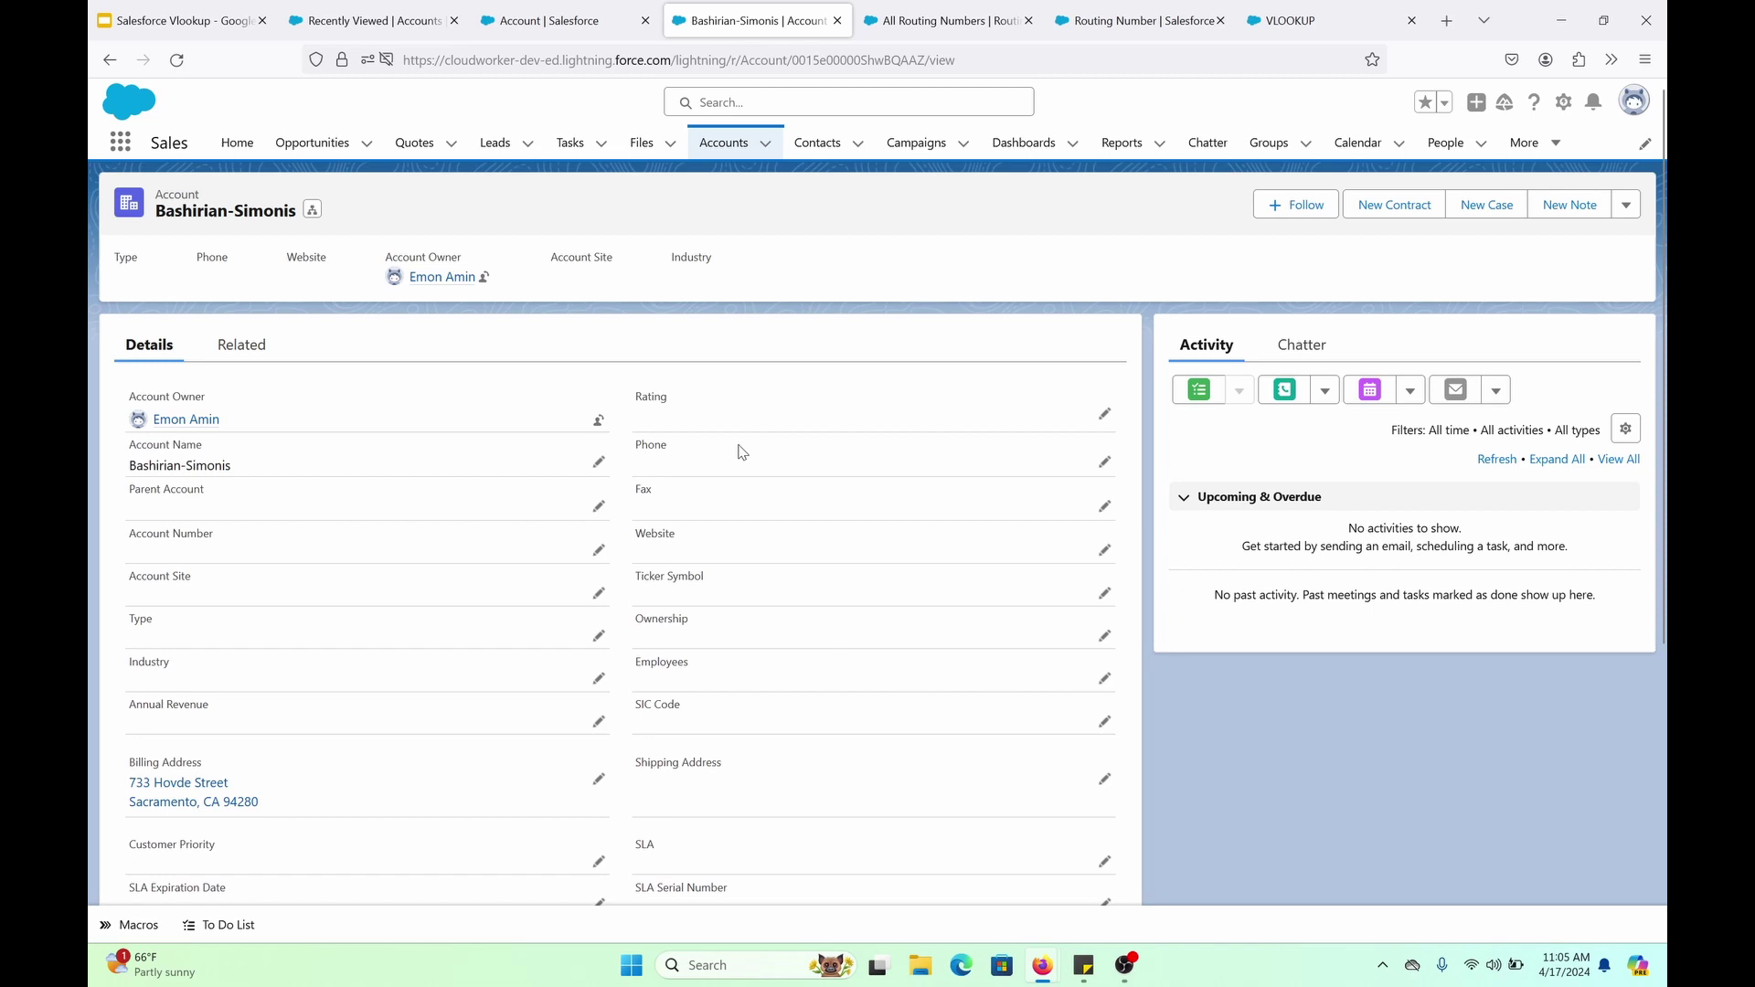
Scroll the Bashirian-Simonis account to its empty Bank Direct Deposit State, Routing Number and Account Number fields
scroll(699, 652, "down", 5)
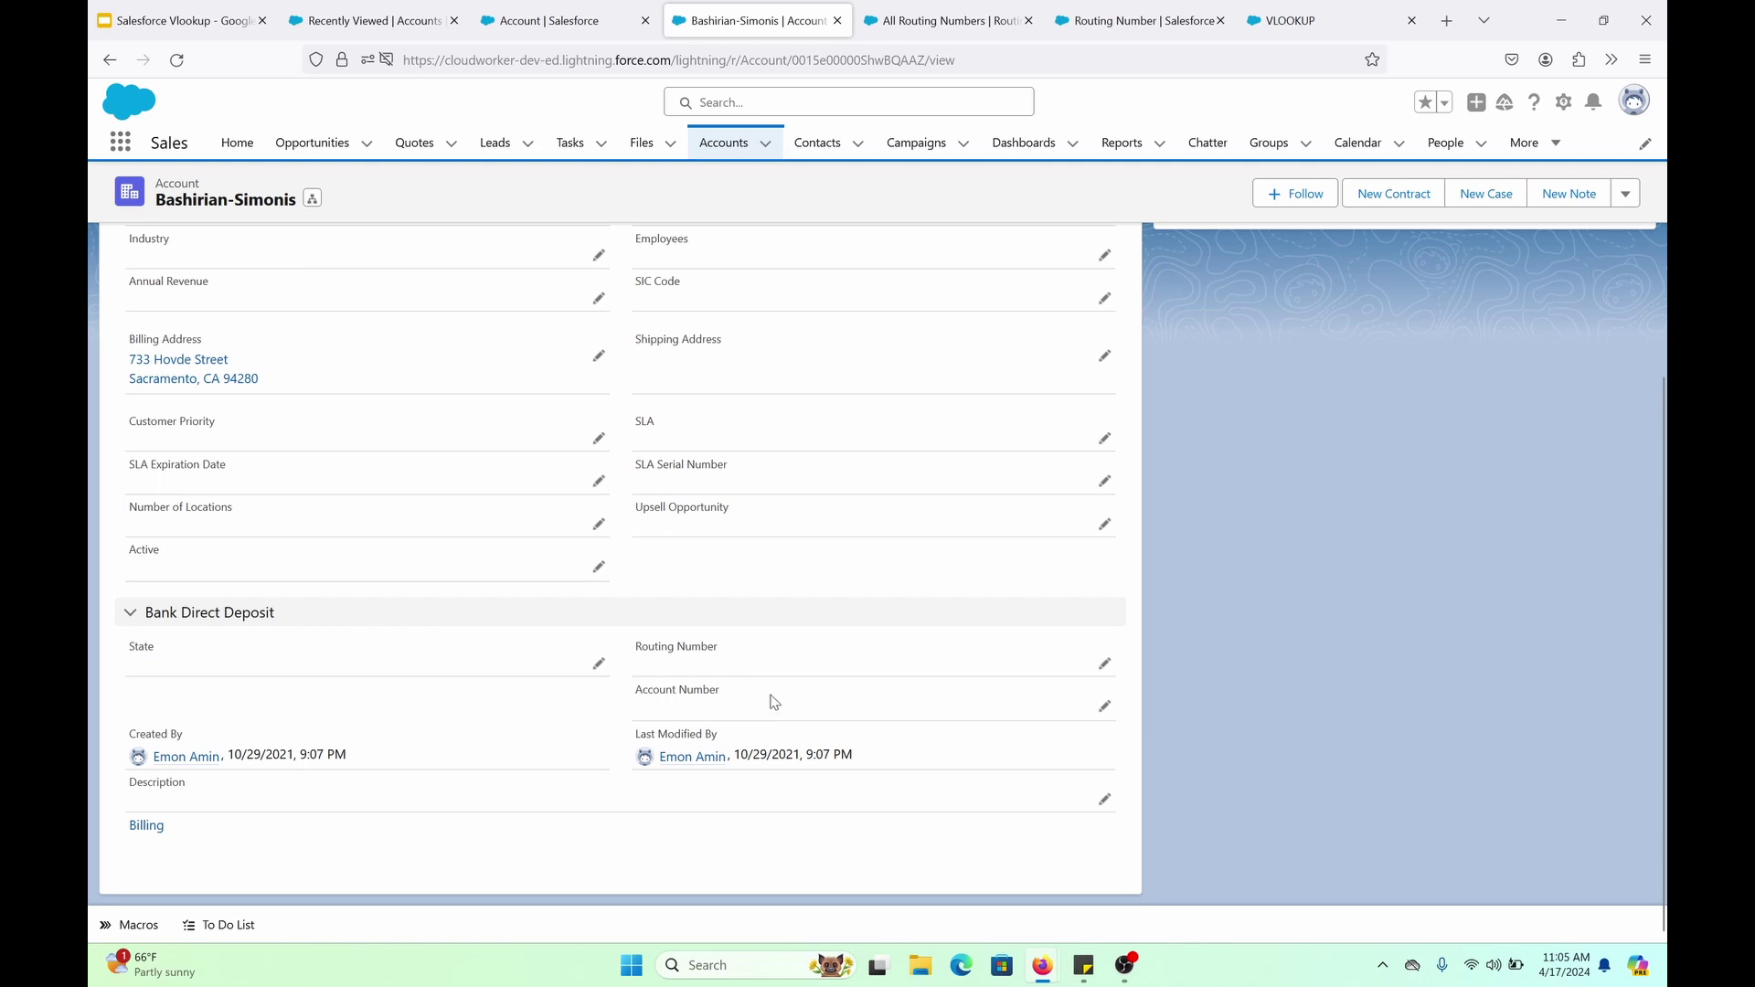
Recheck the Routing Number fields and records, then create a new Account validation rule
left_click(1097, 17)
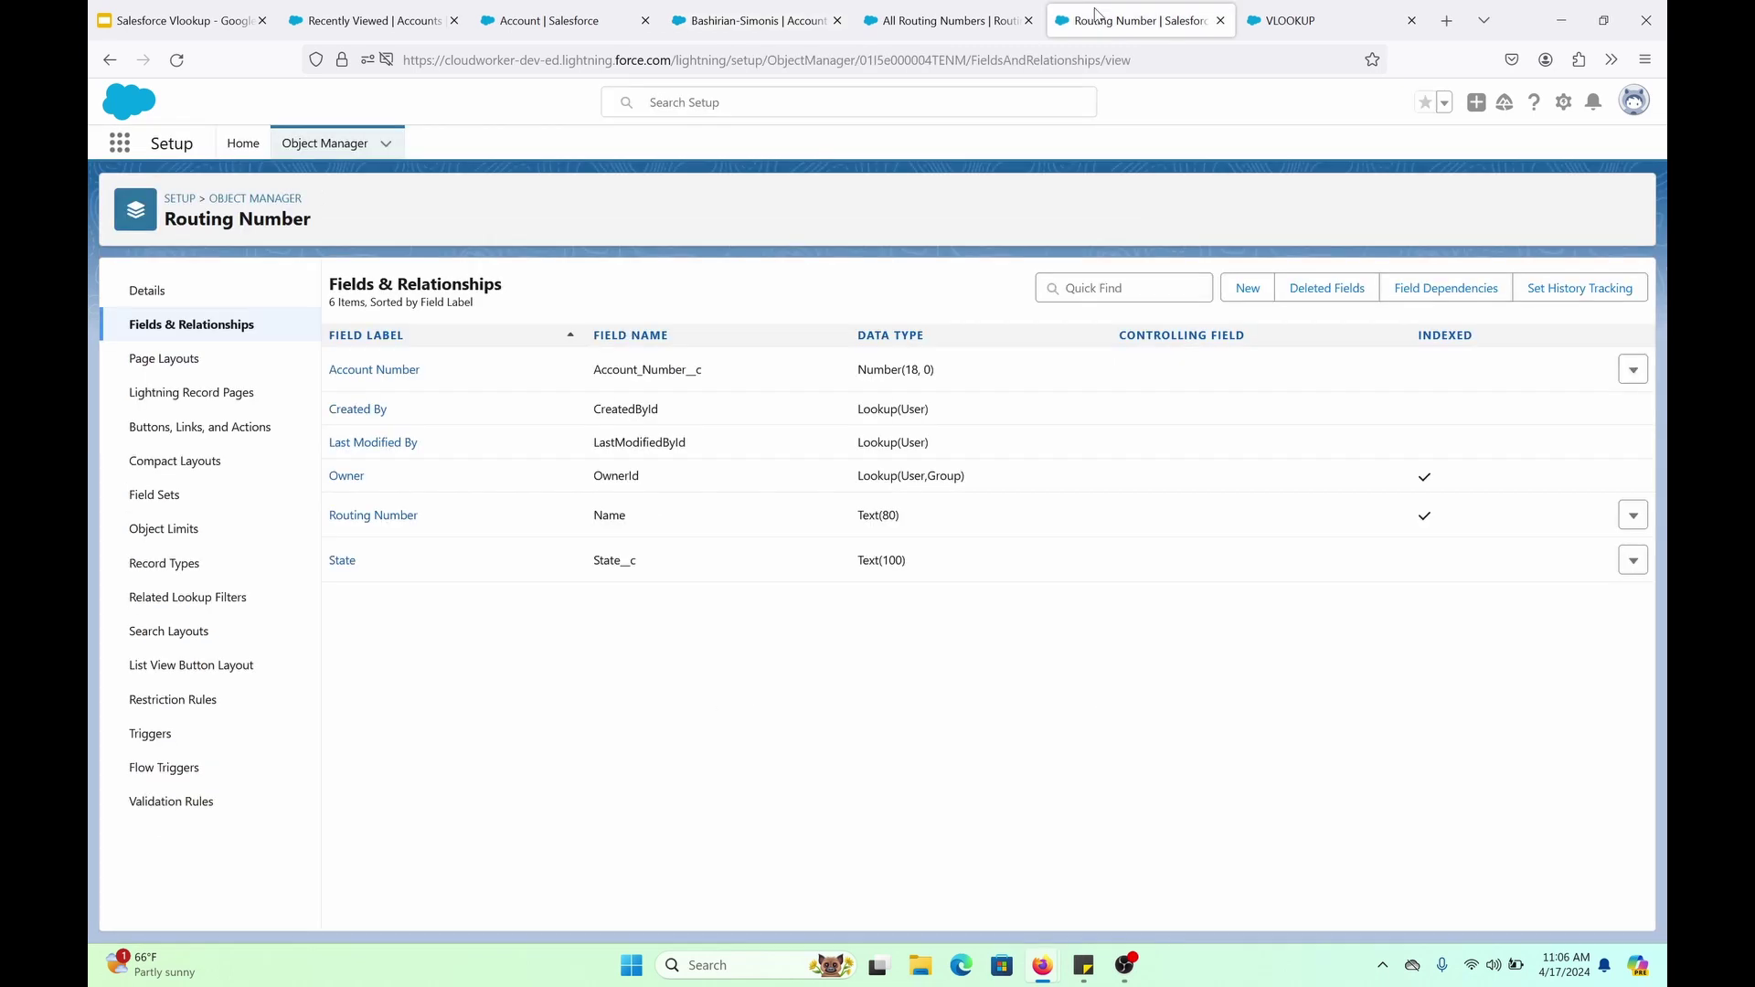
left_click(969, 20)
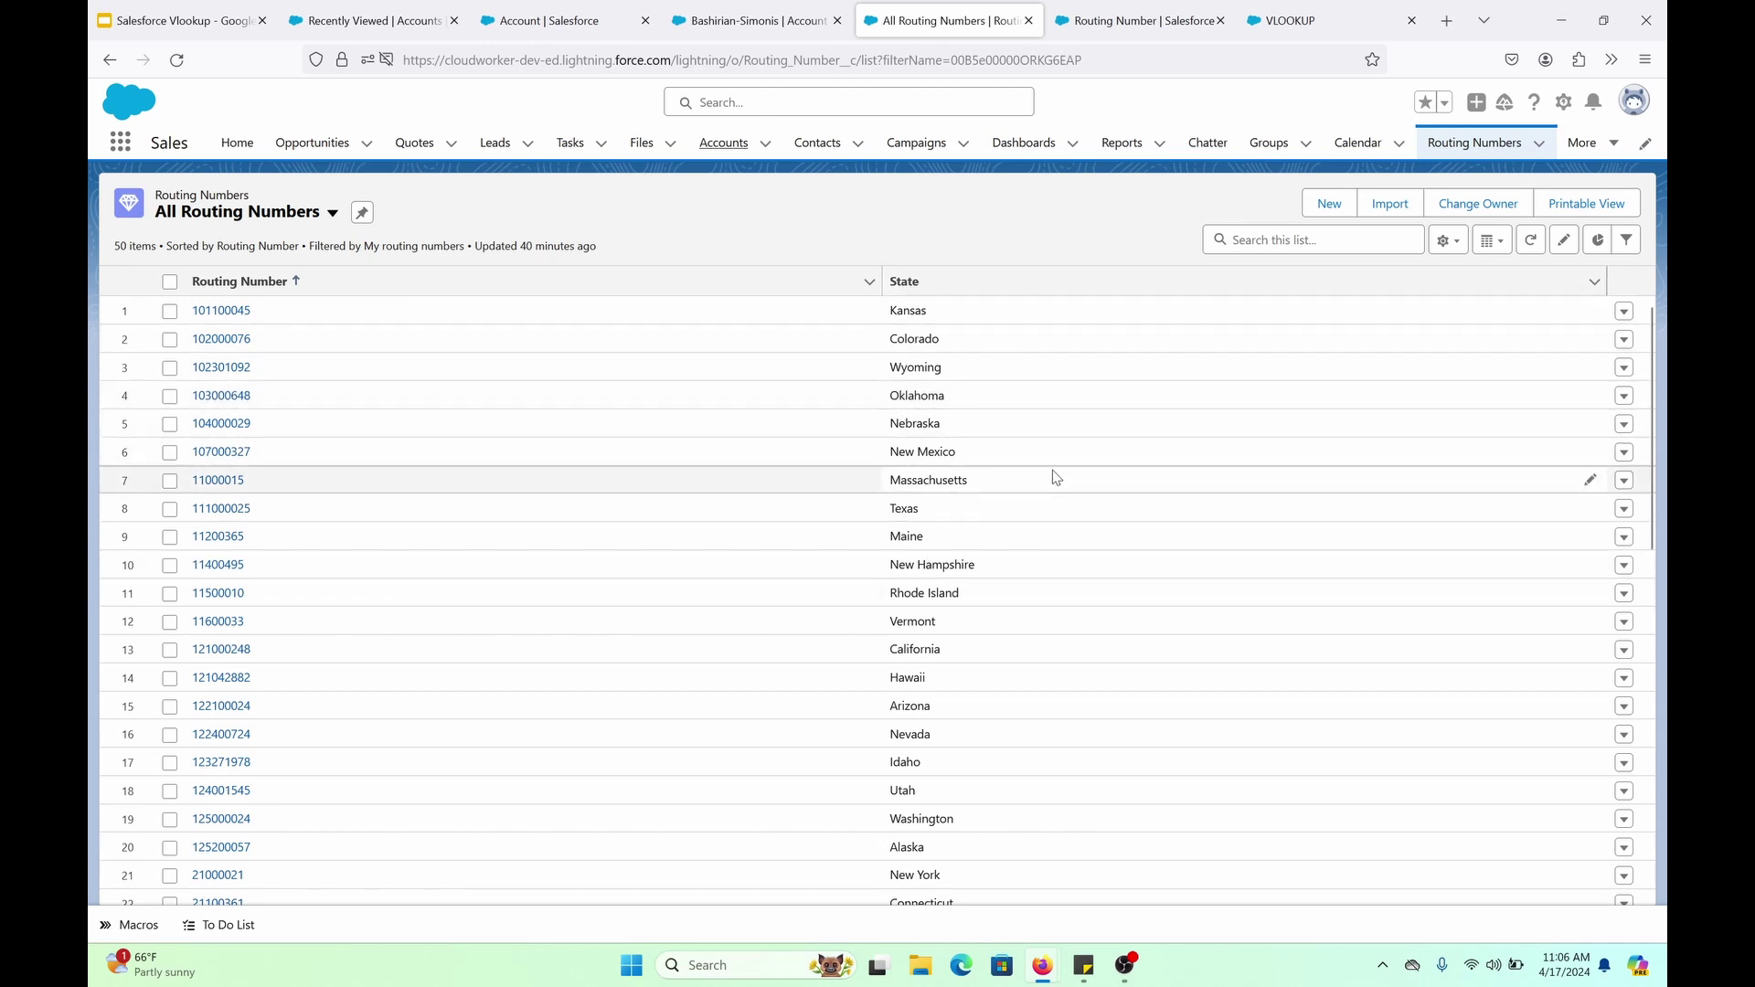
left_click(583, 13)
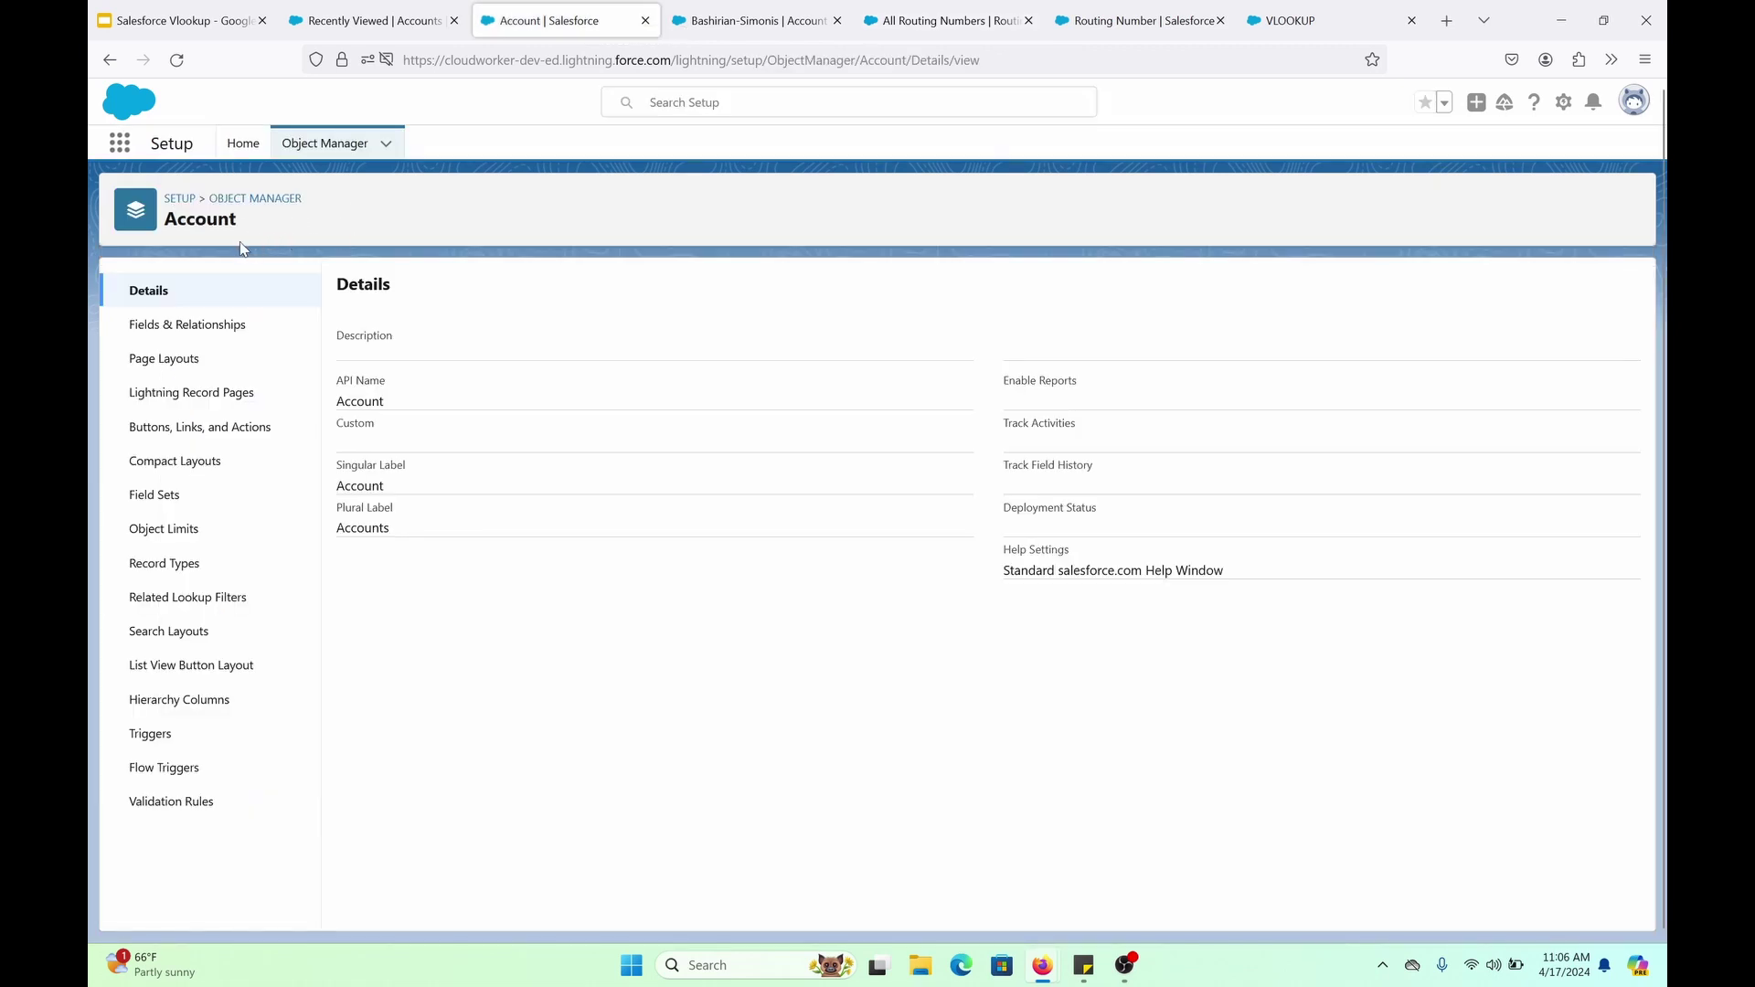
left_click(196, 813)
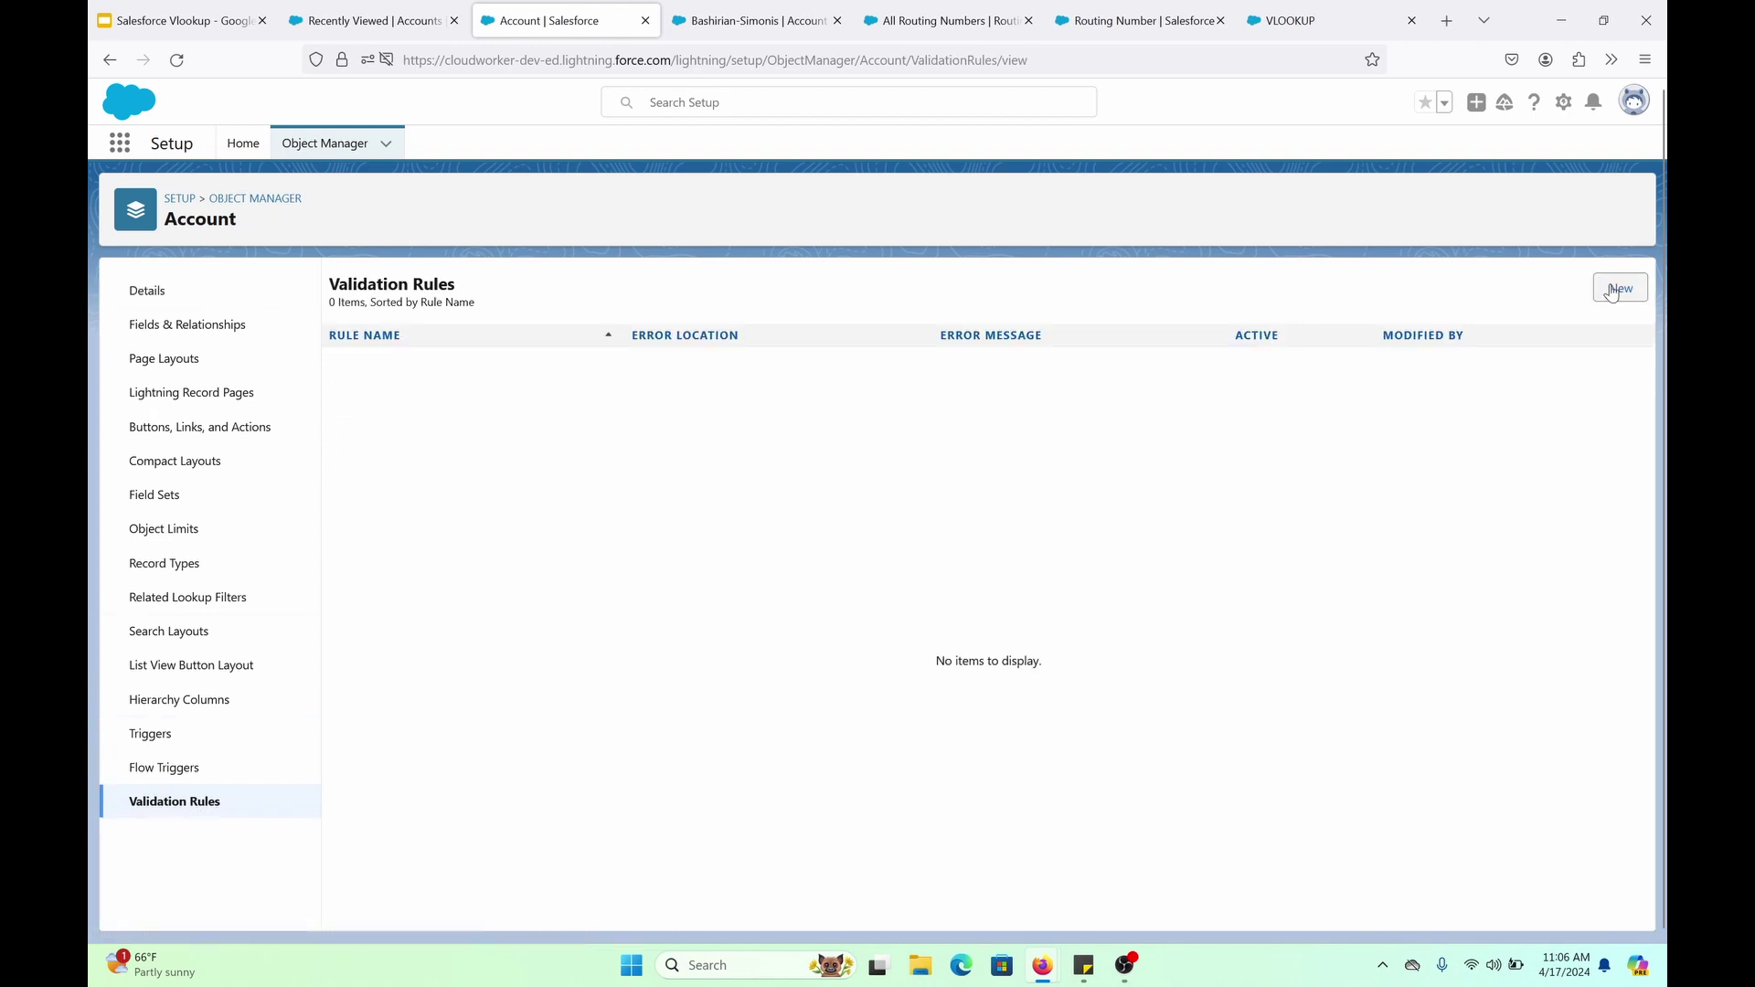
left_click(1611, 291)
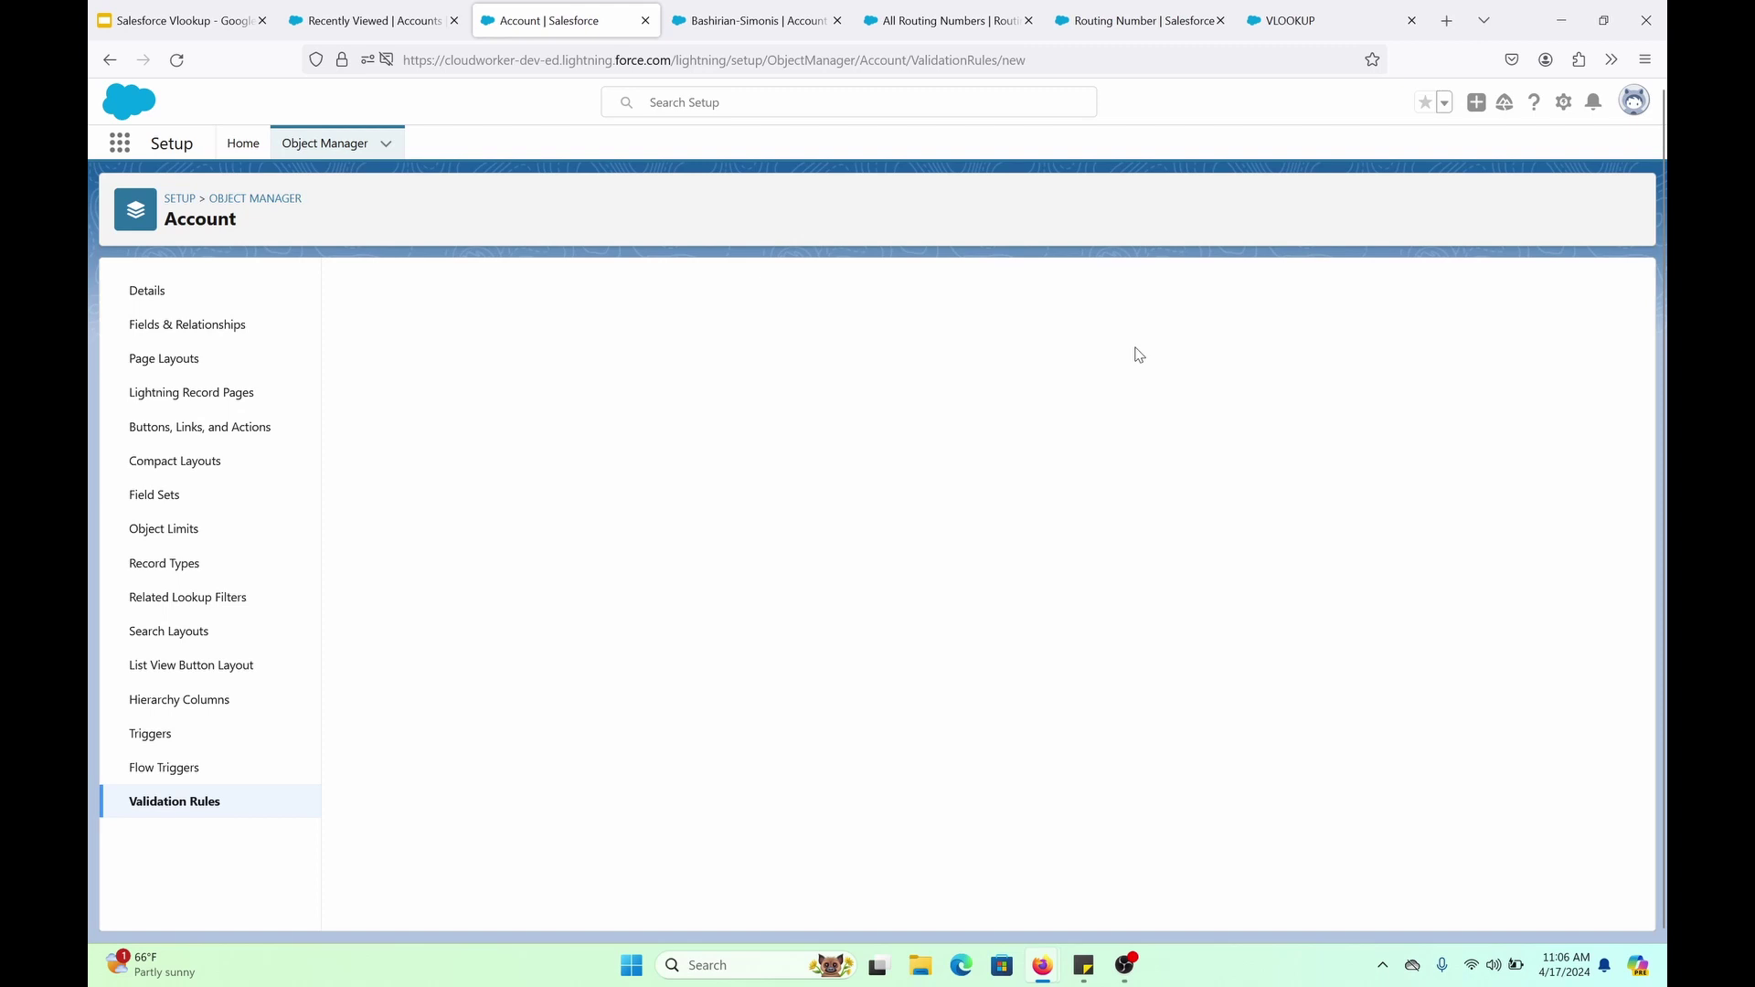
Name the active rule Vlookup_Account_VR and select VLOOKUP in the Functions list
left_click(561, 410)
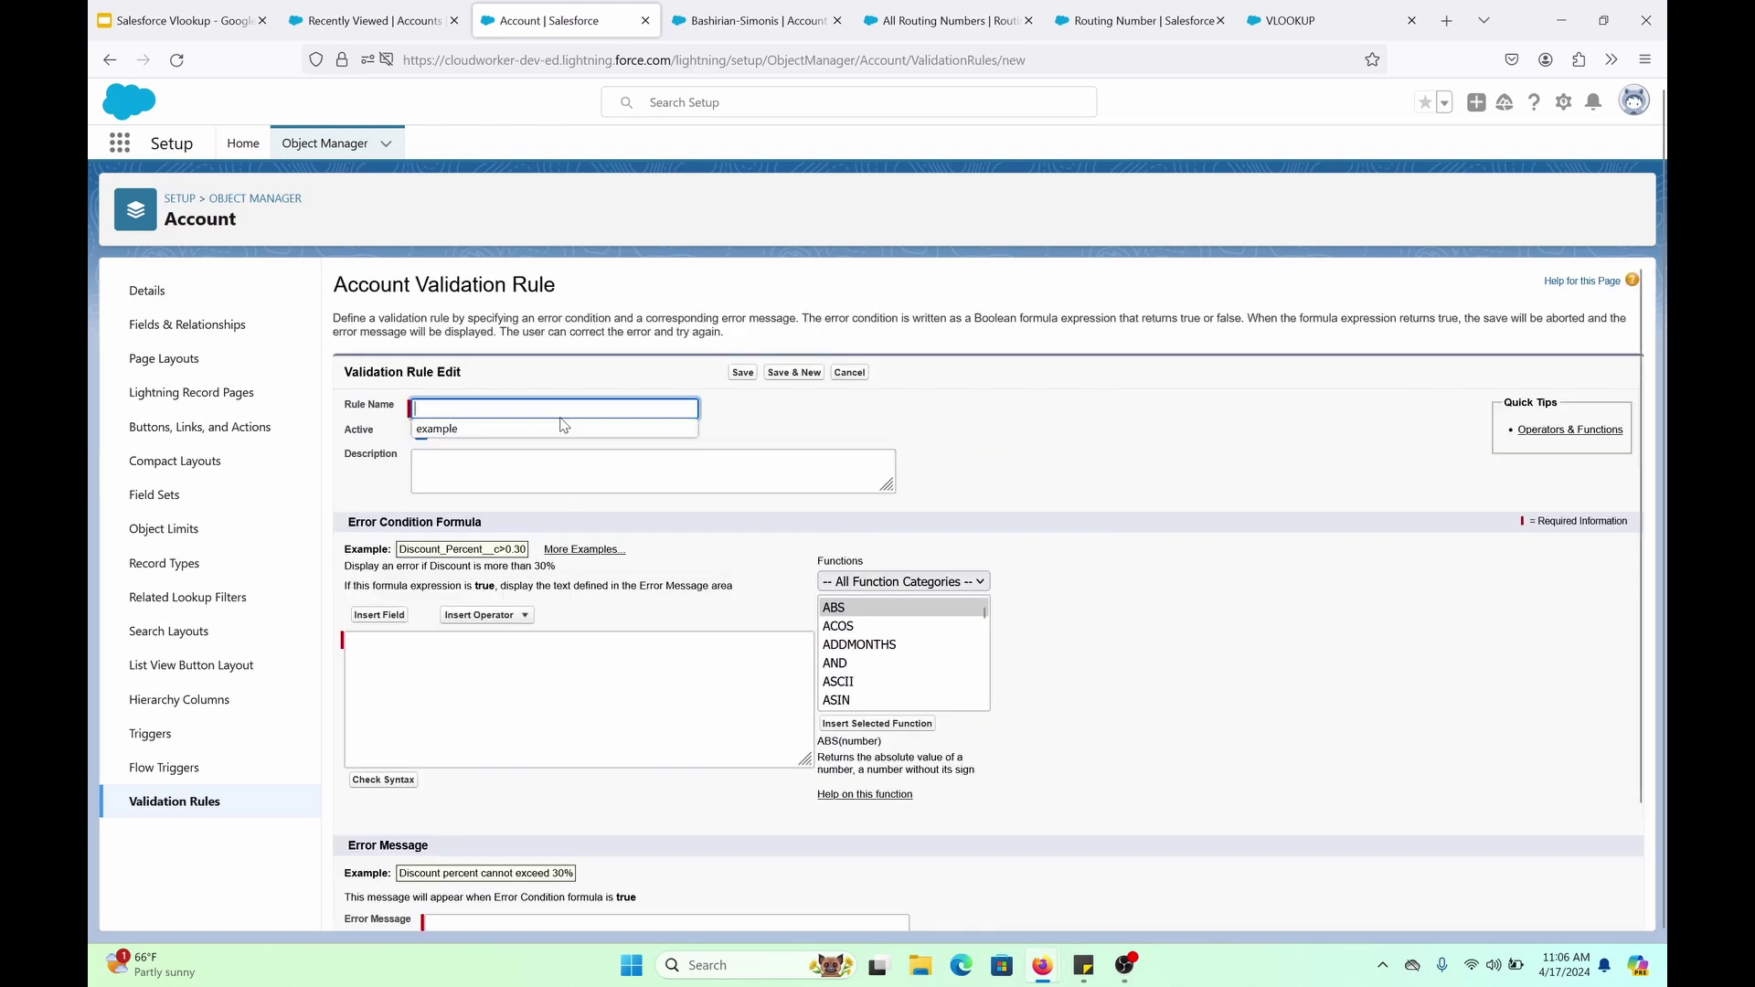
type("Vlookup Account VR")
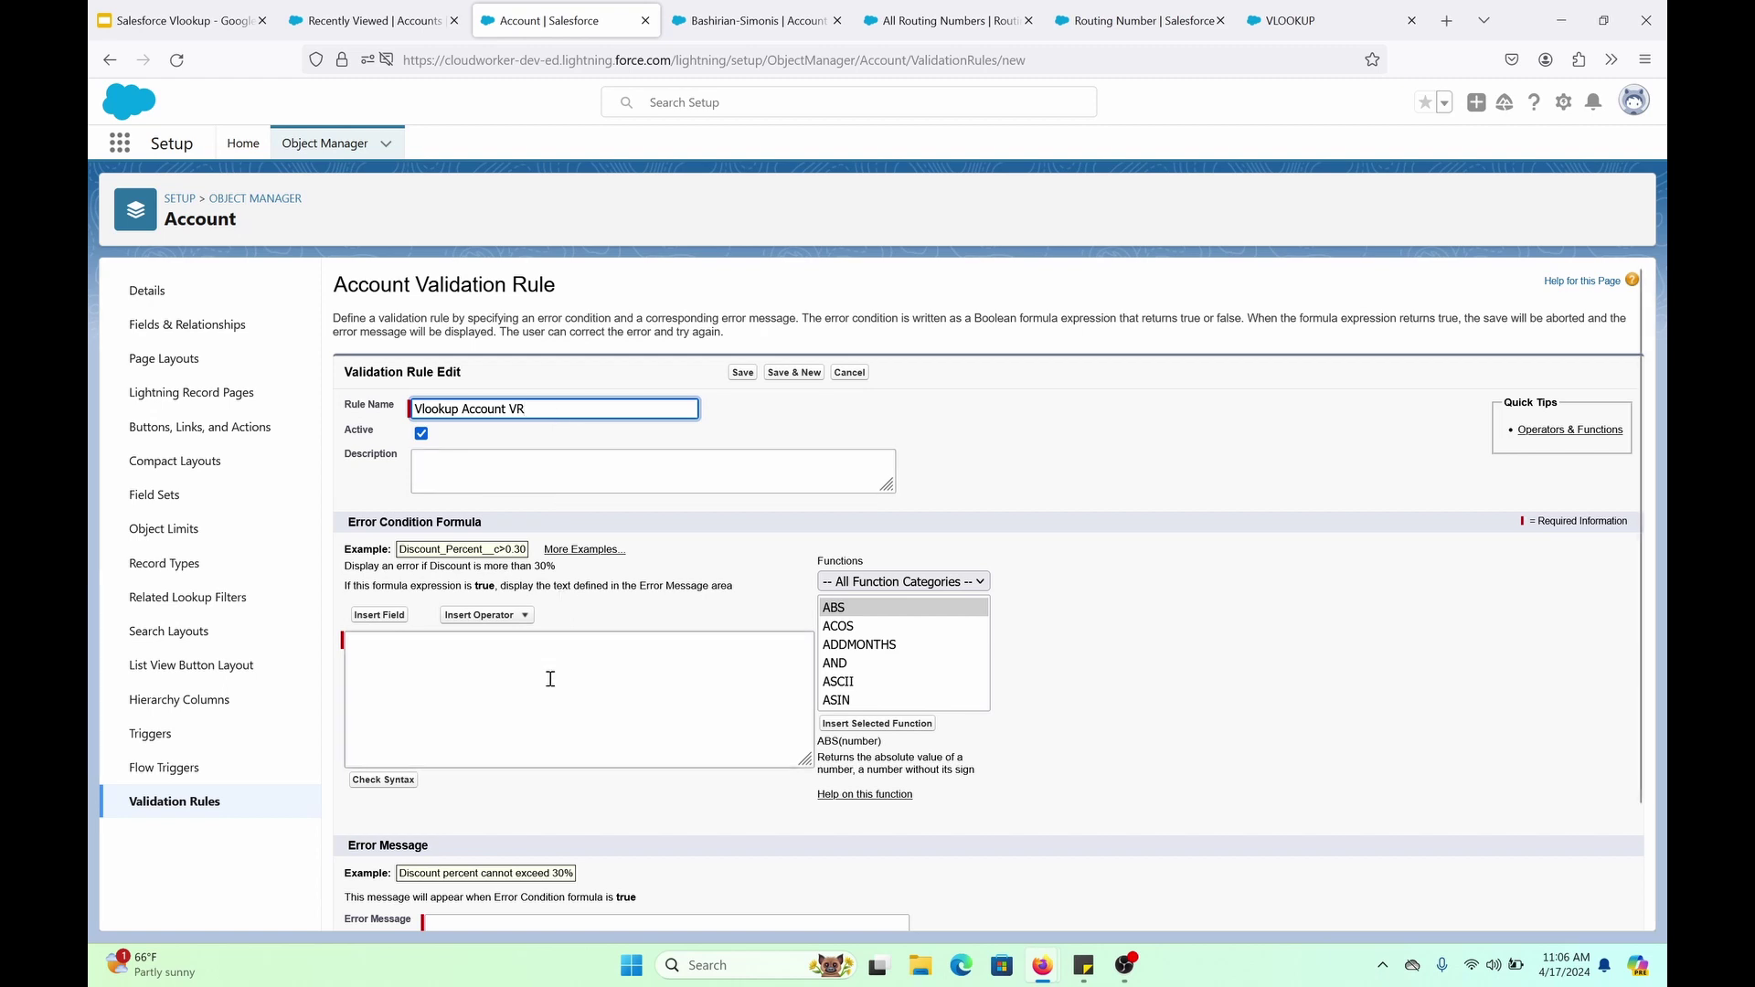
scroll(552, 673, "down", 1)
scroll(913, 578, "down", 5)
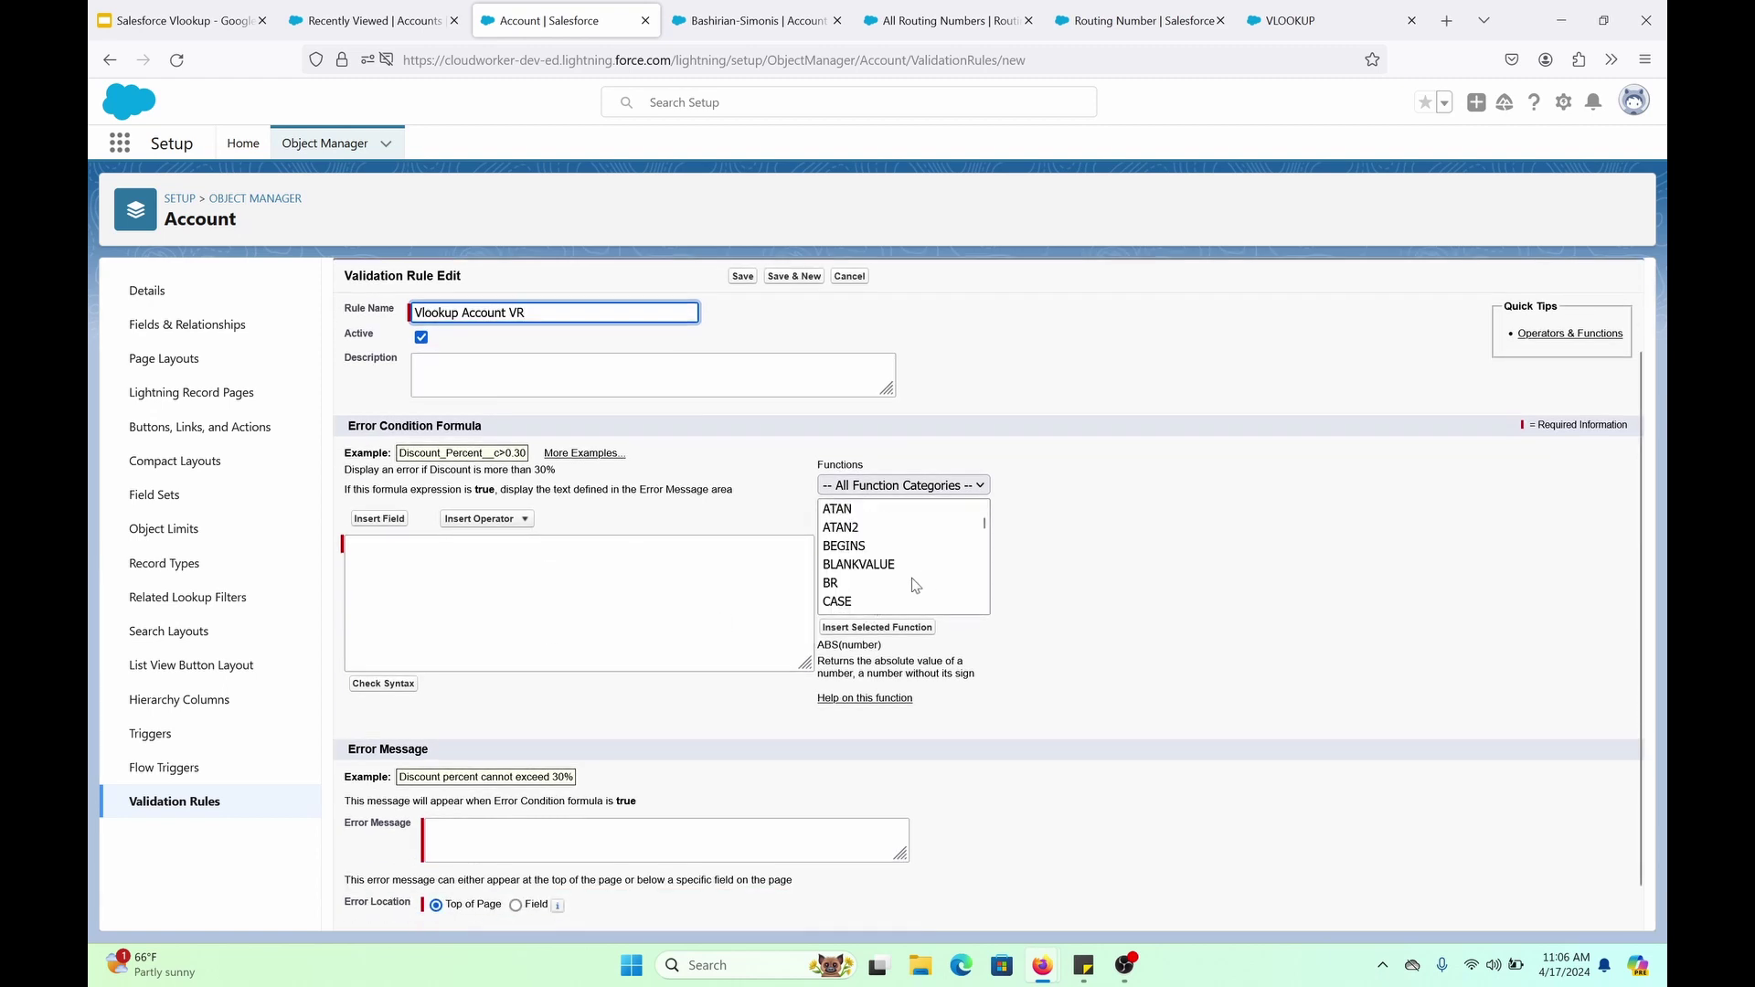
scroll(913, 578, "down", 15)
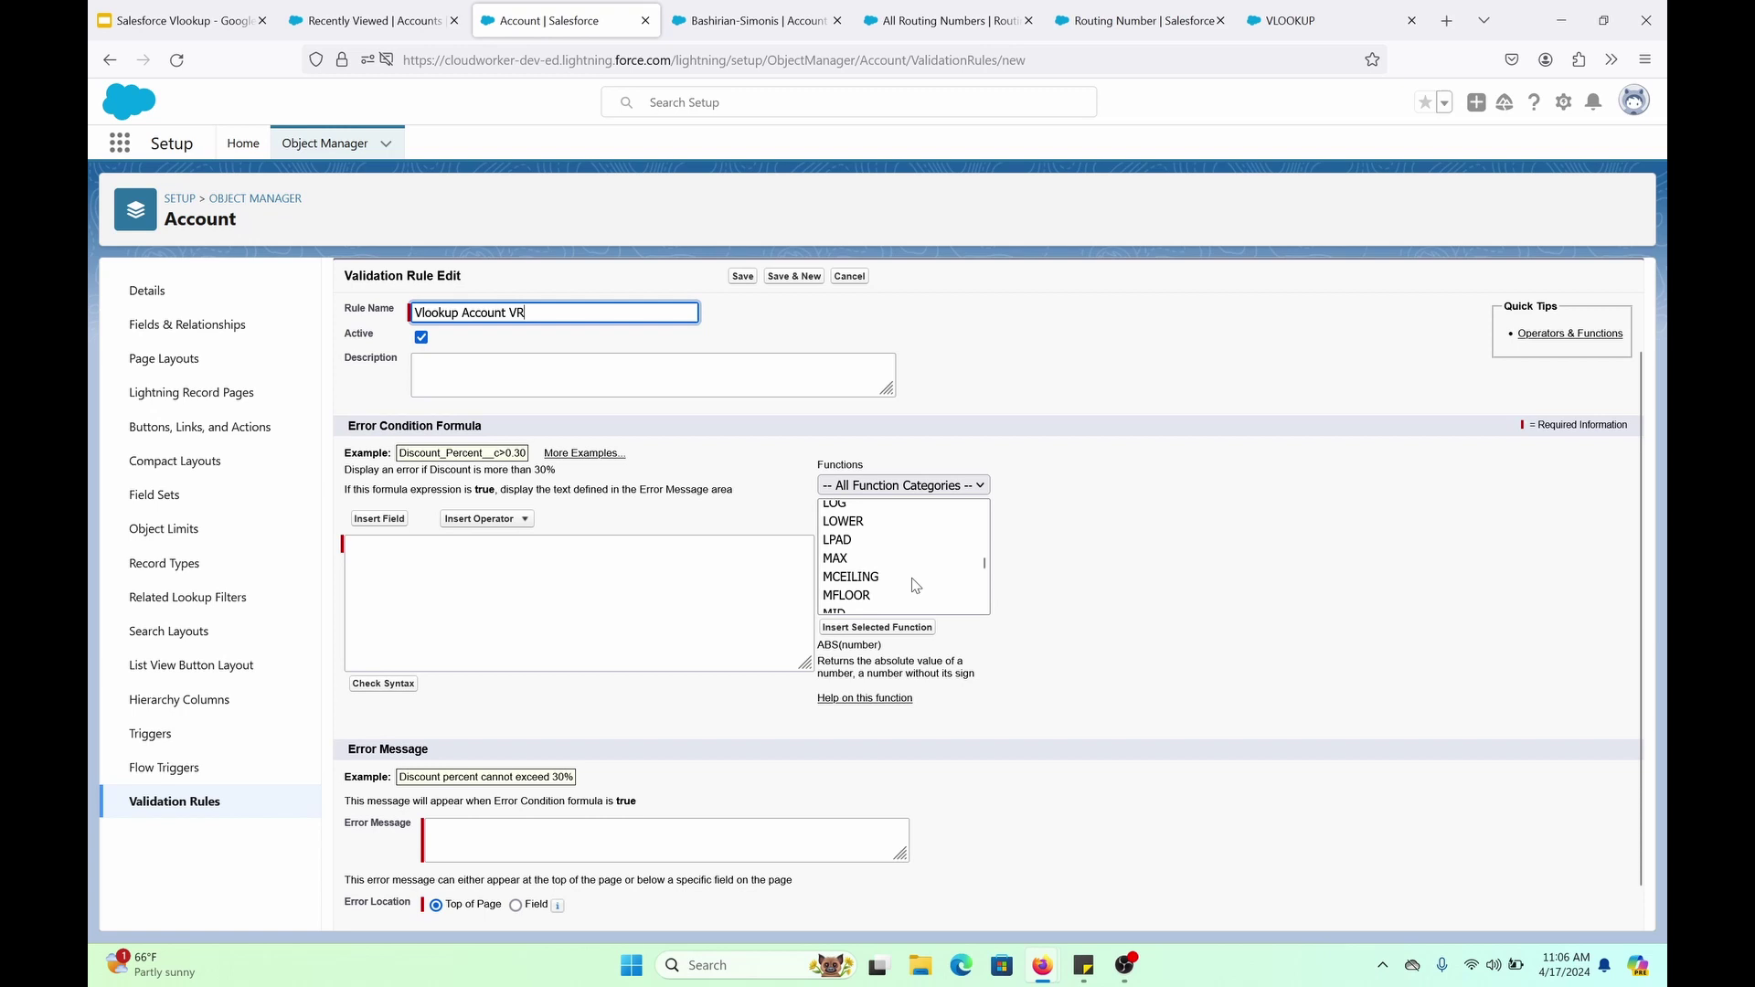
scroll(913, 578, "down", 6)
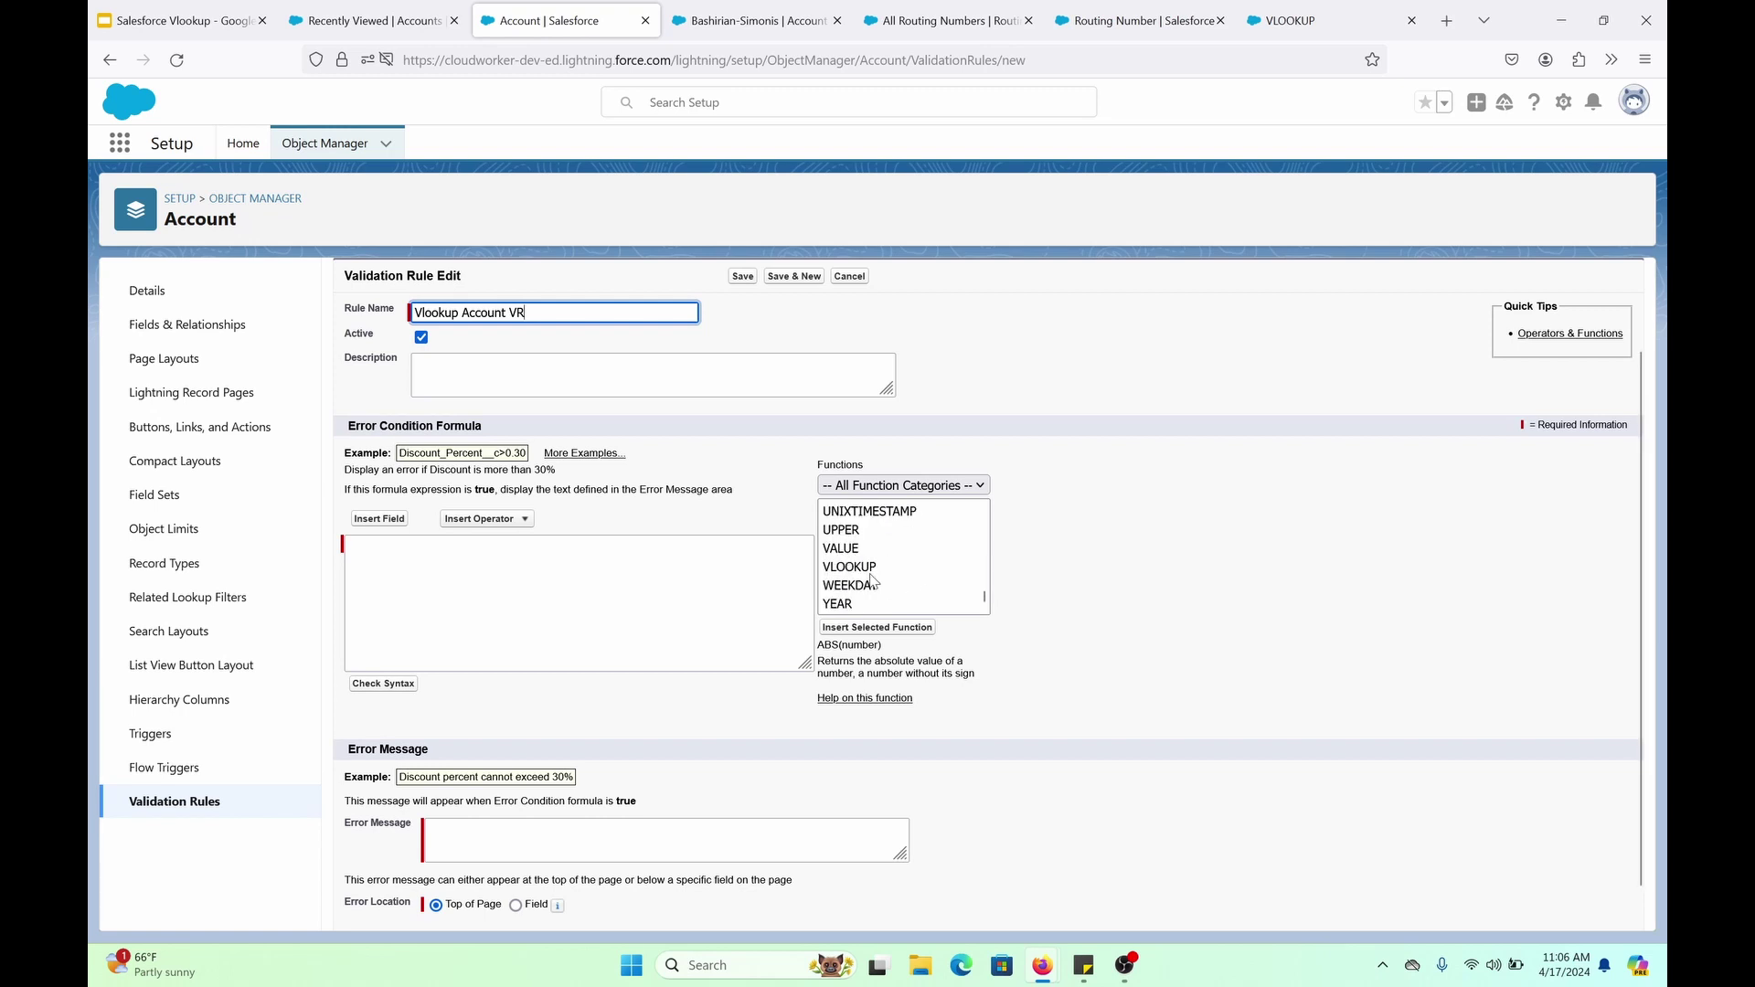
left_click(901, 567)
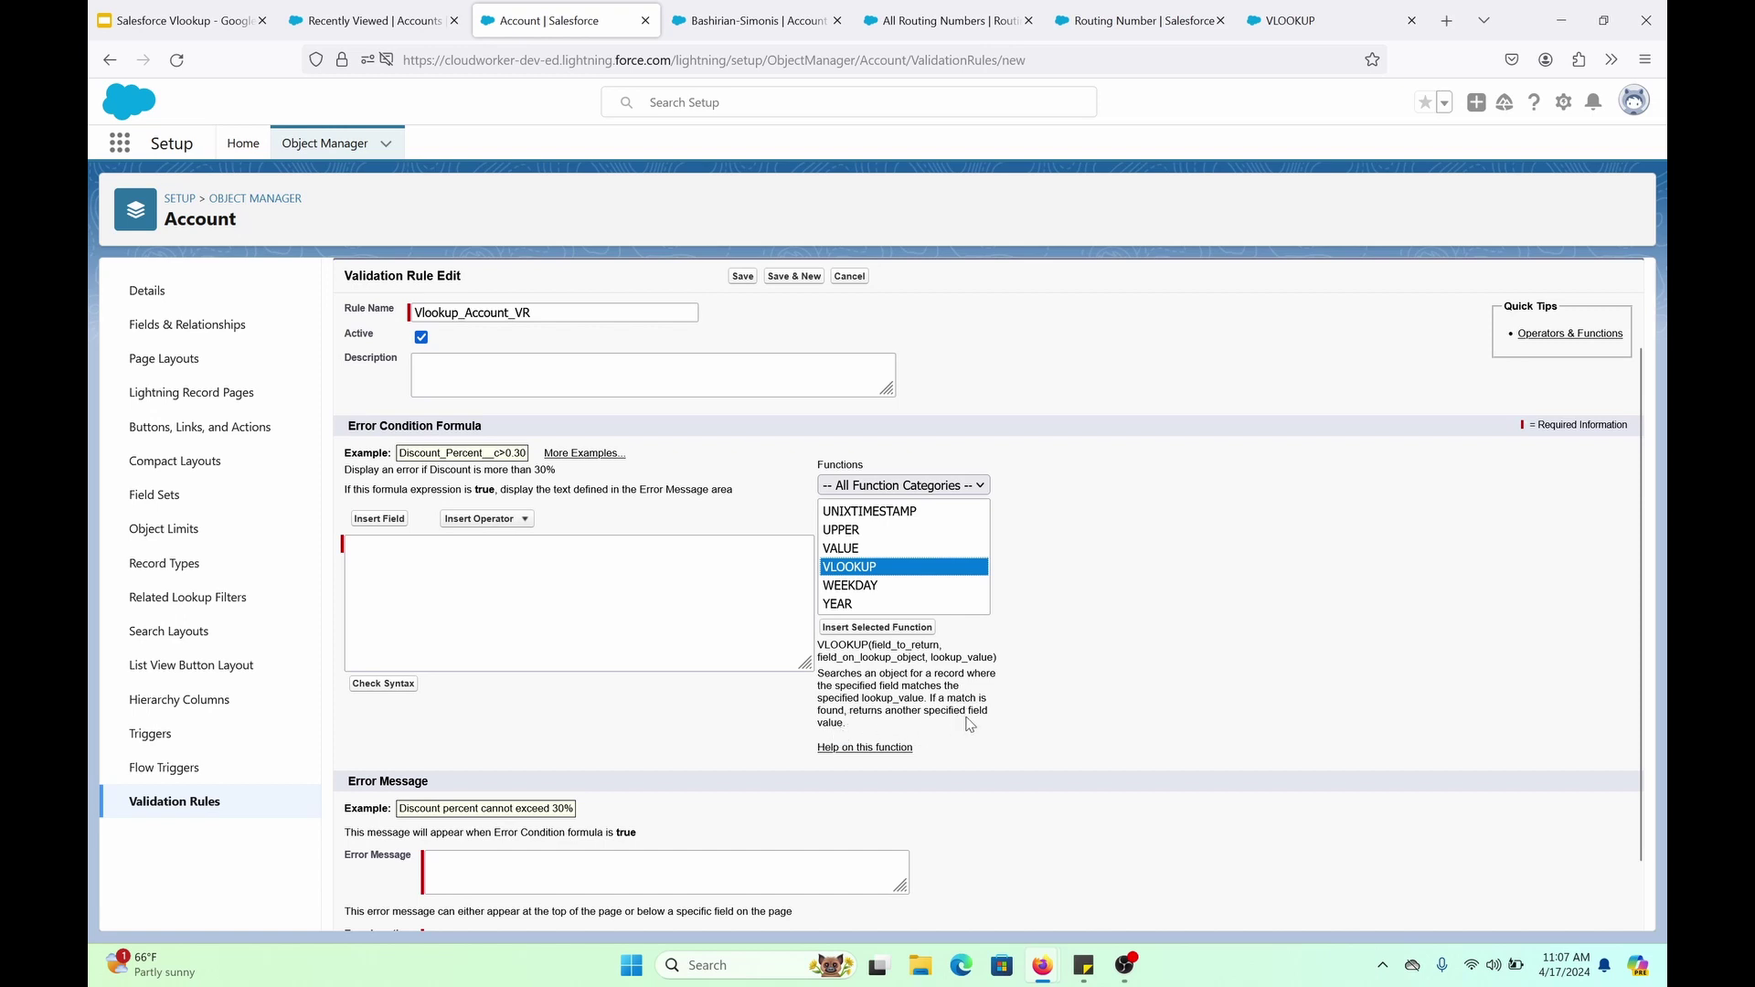
Insert the VLOOKUP template and replace field_to_return with $ObjectType.Routing_Number__c.Fields.State__c
left_click(856, 631)
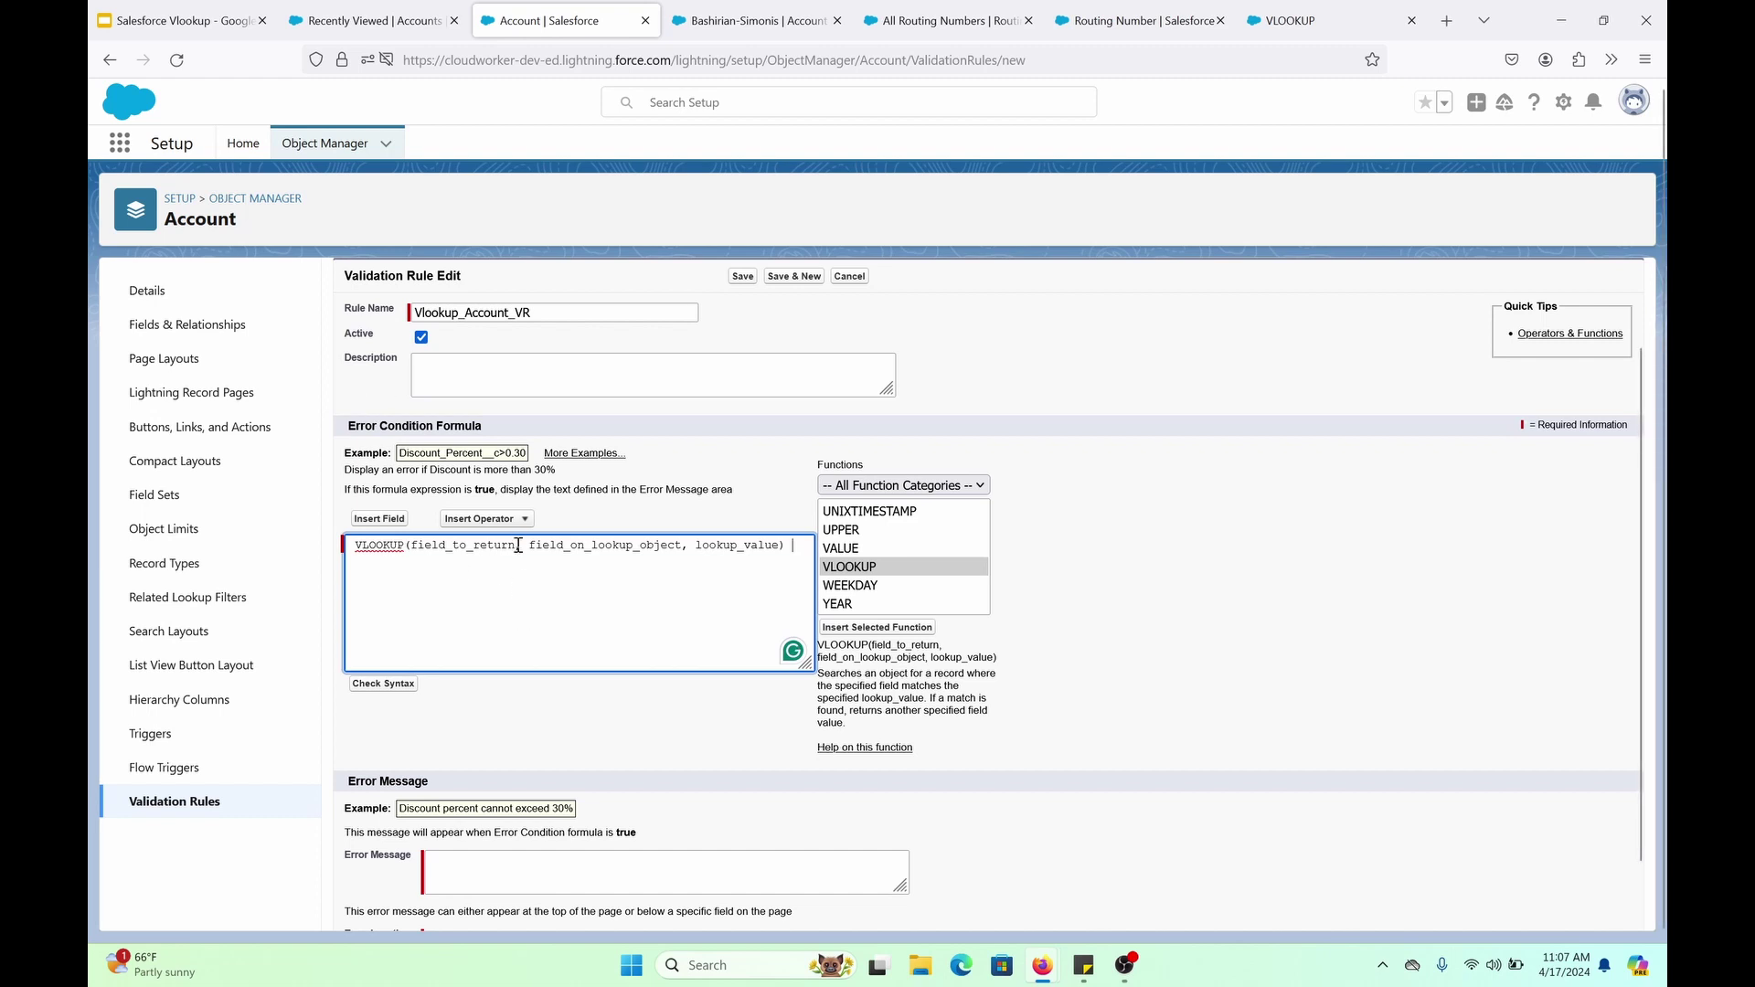
left_click_drag(518, 545, 411, 549)
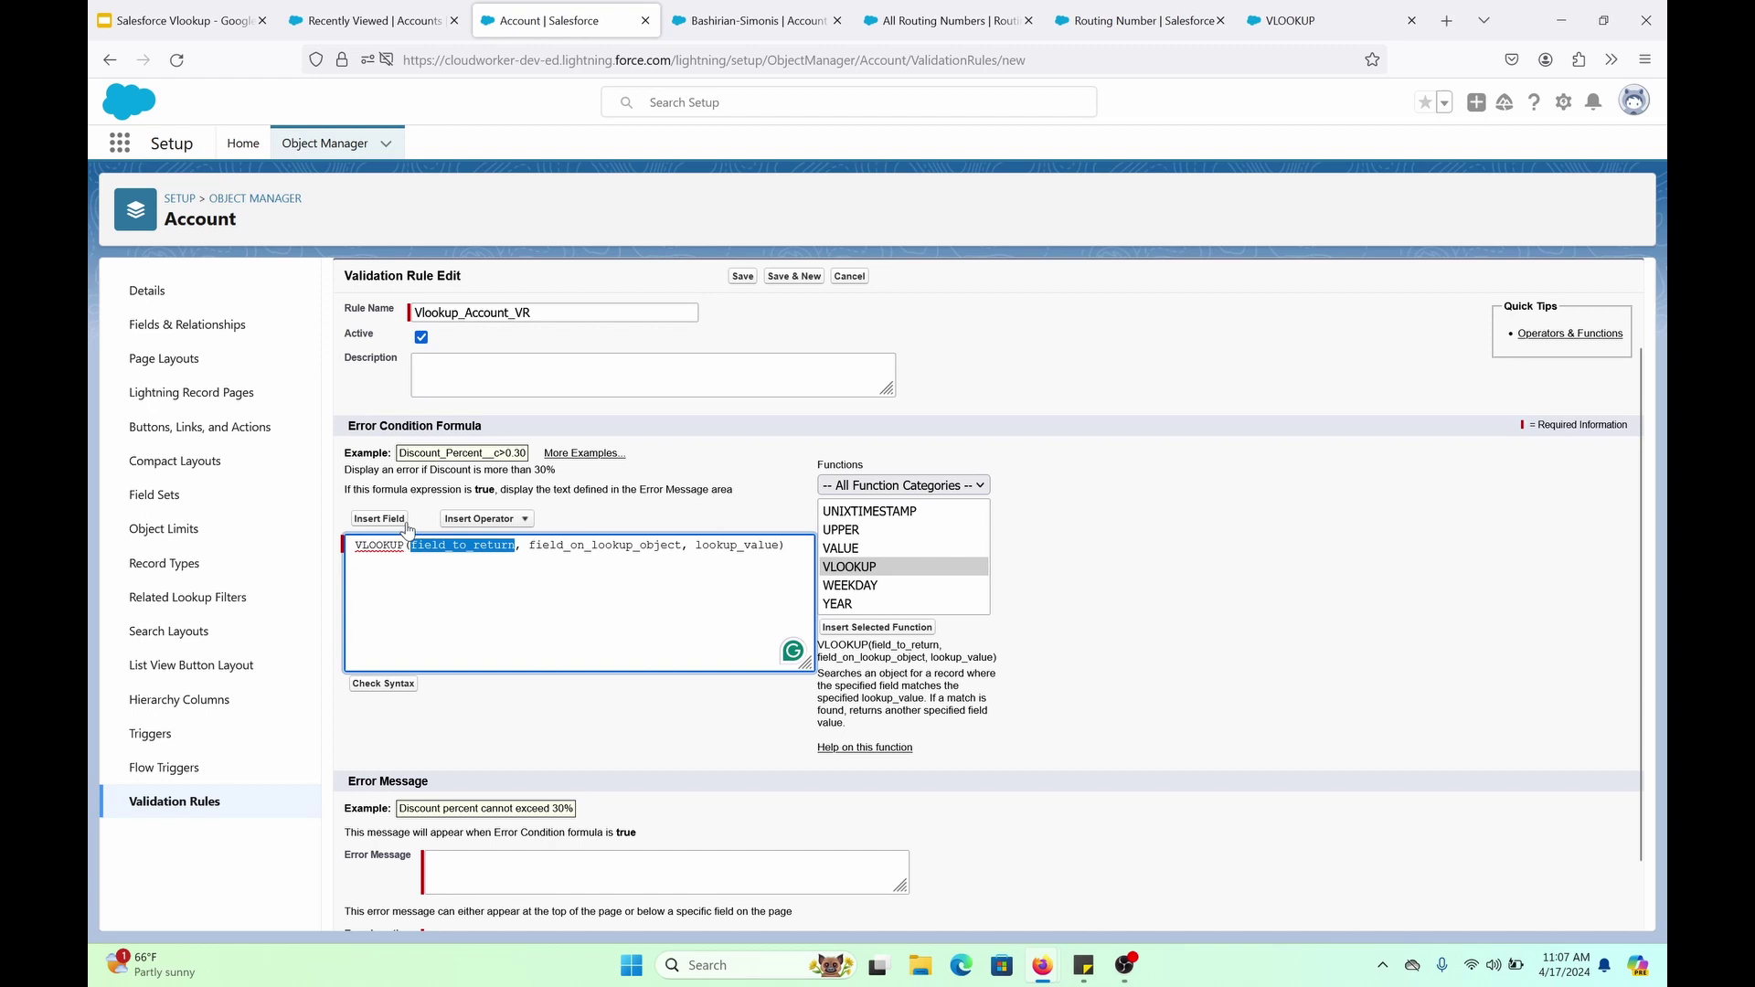
left_click(405, 520)
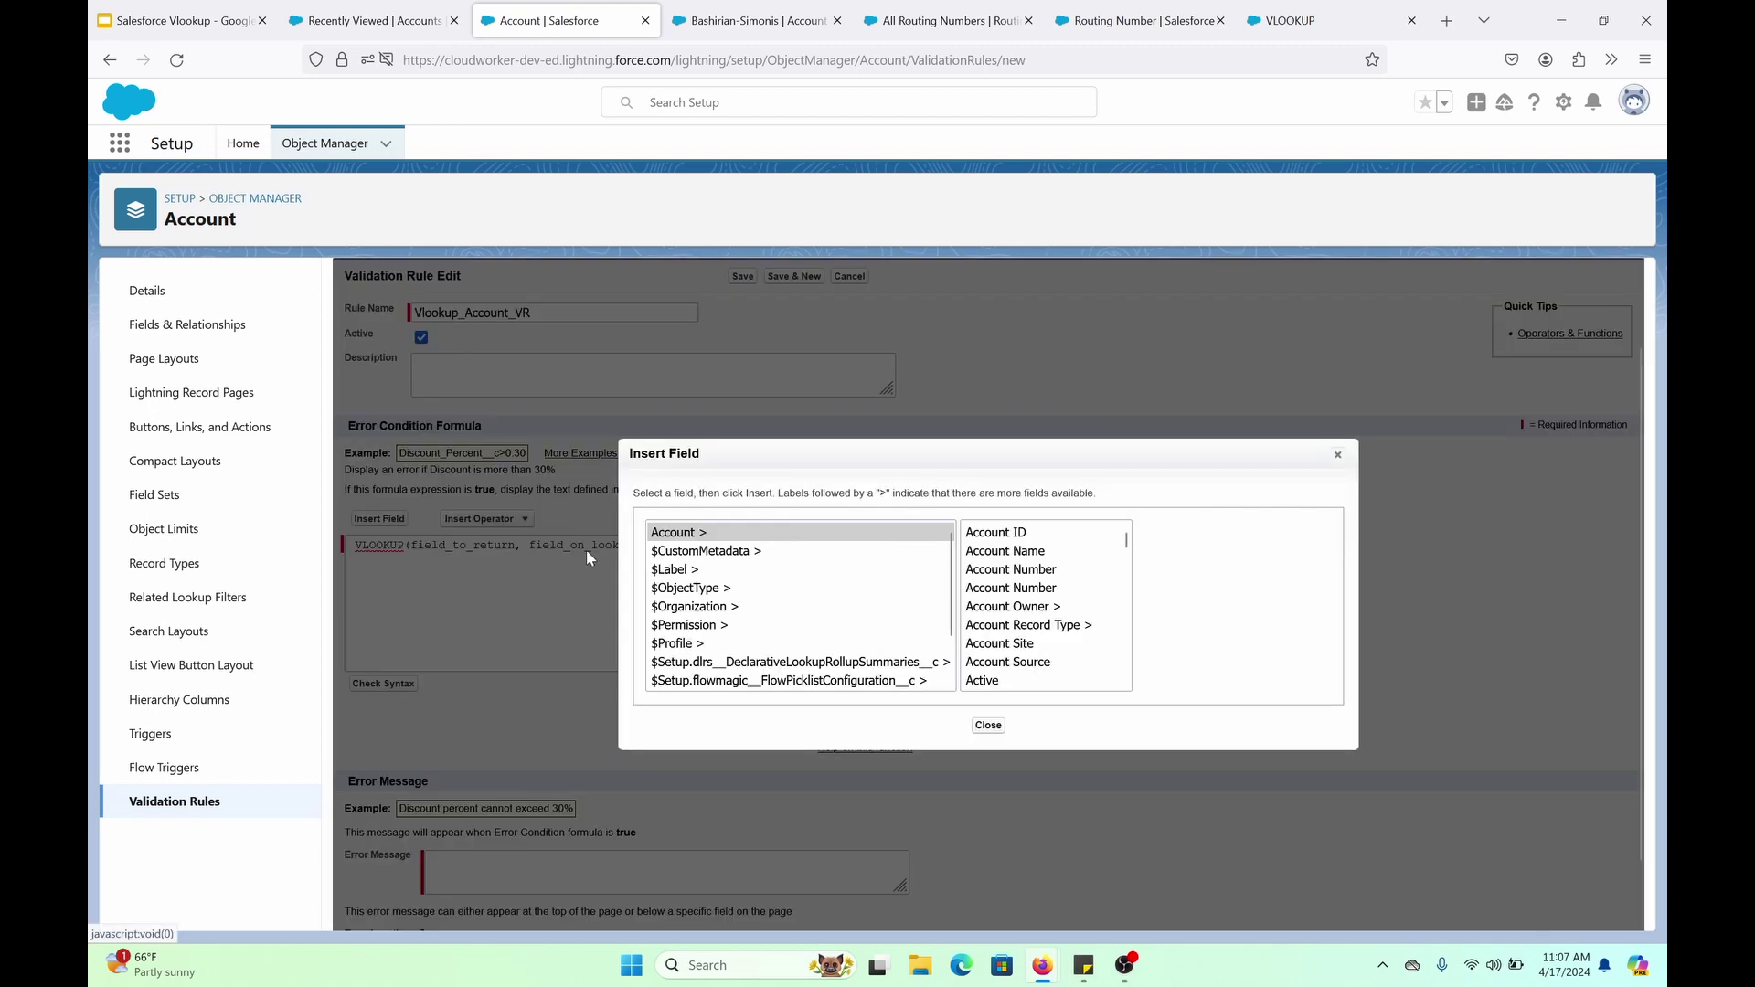
left_click(705, 589)
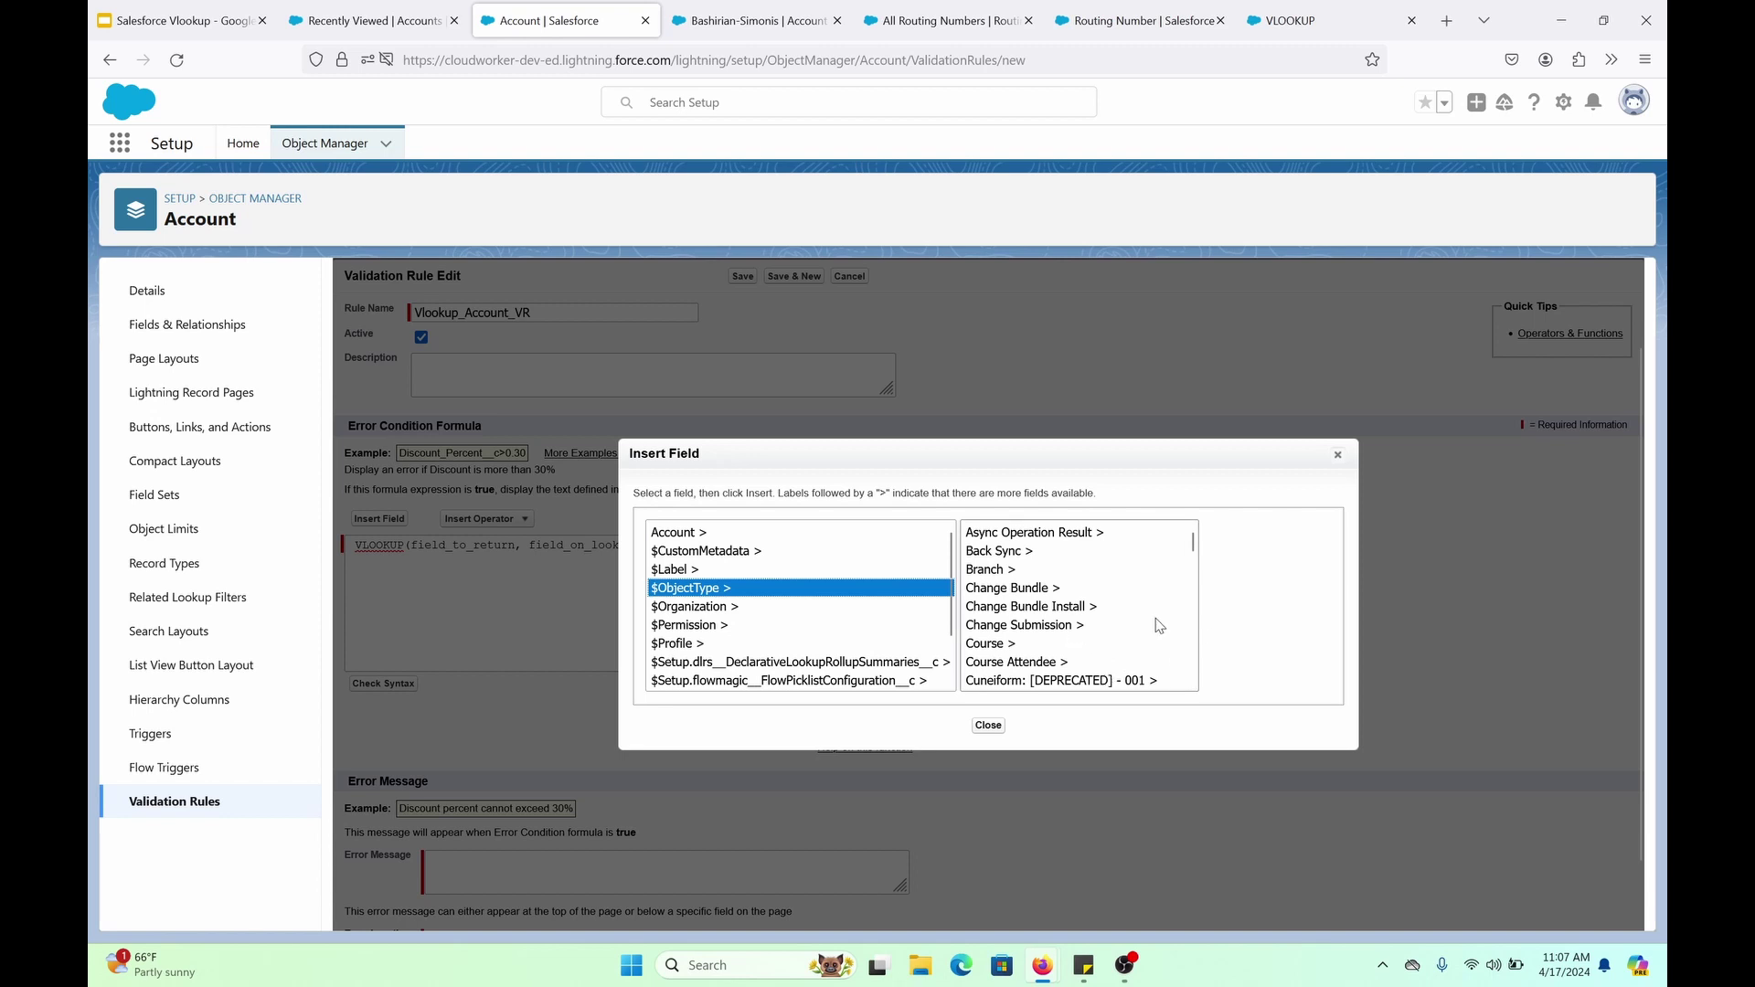
scroll(1148, 627, "down", 8)
scroll(1107, 638, "down", 7)
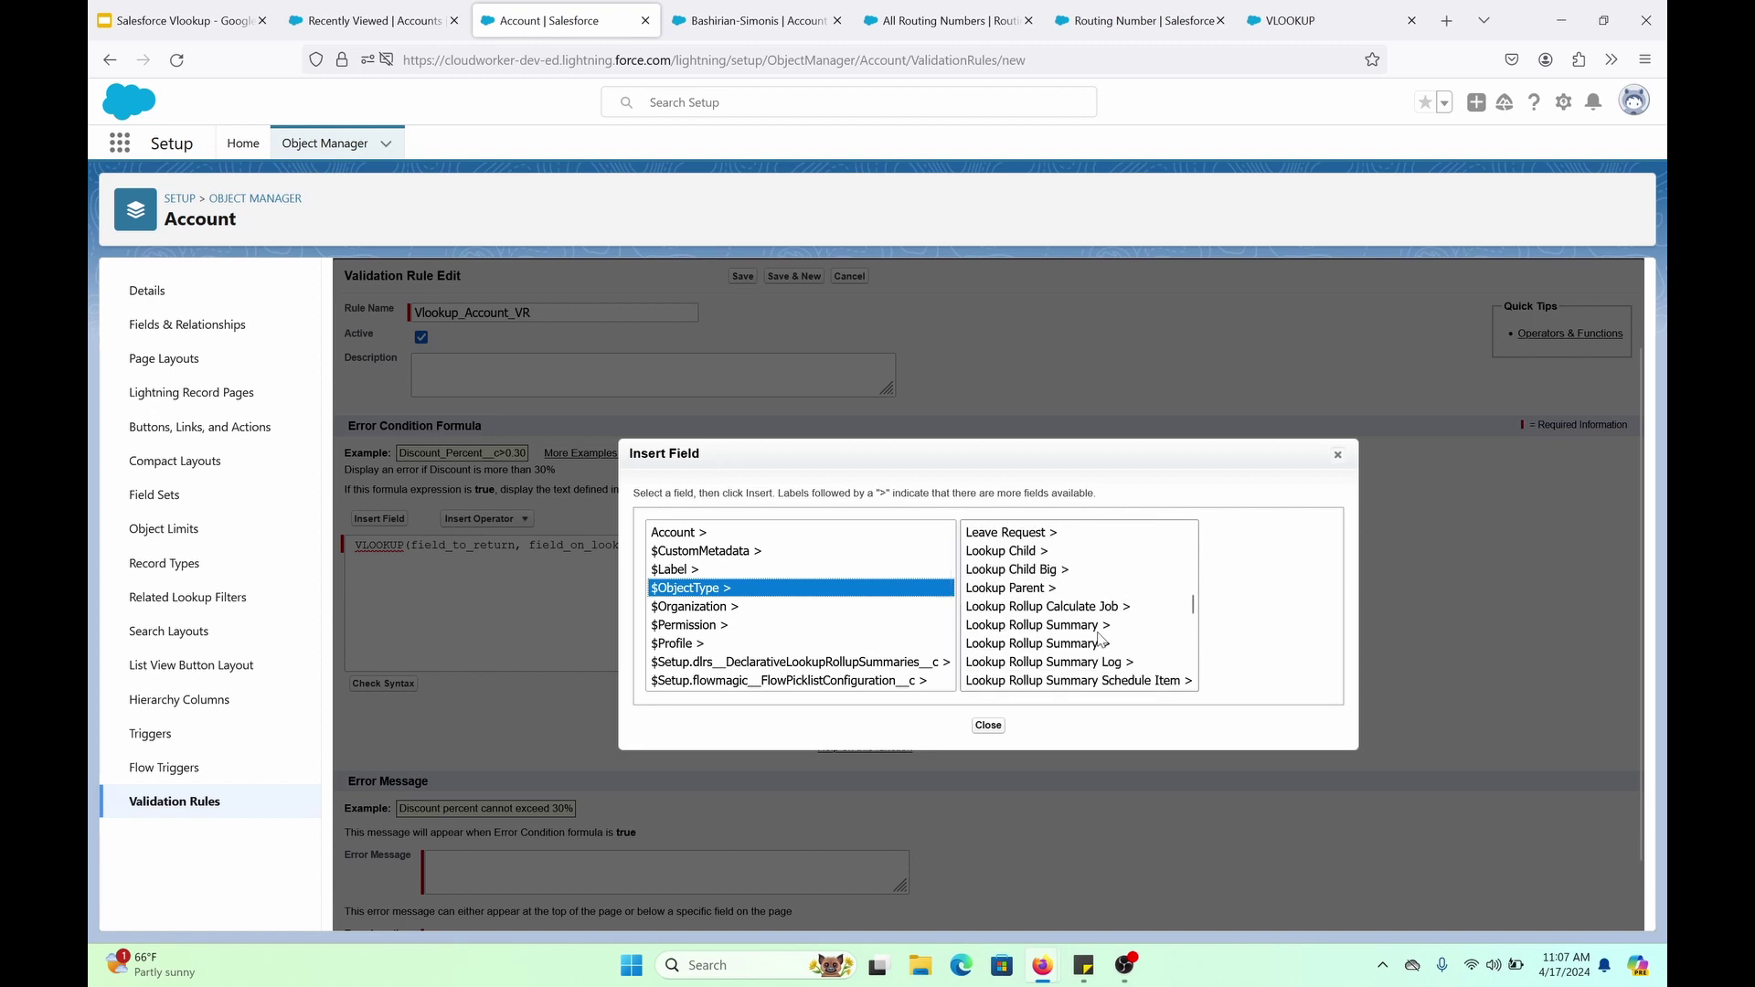
scroll(1083, 639, "down", 3)
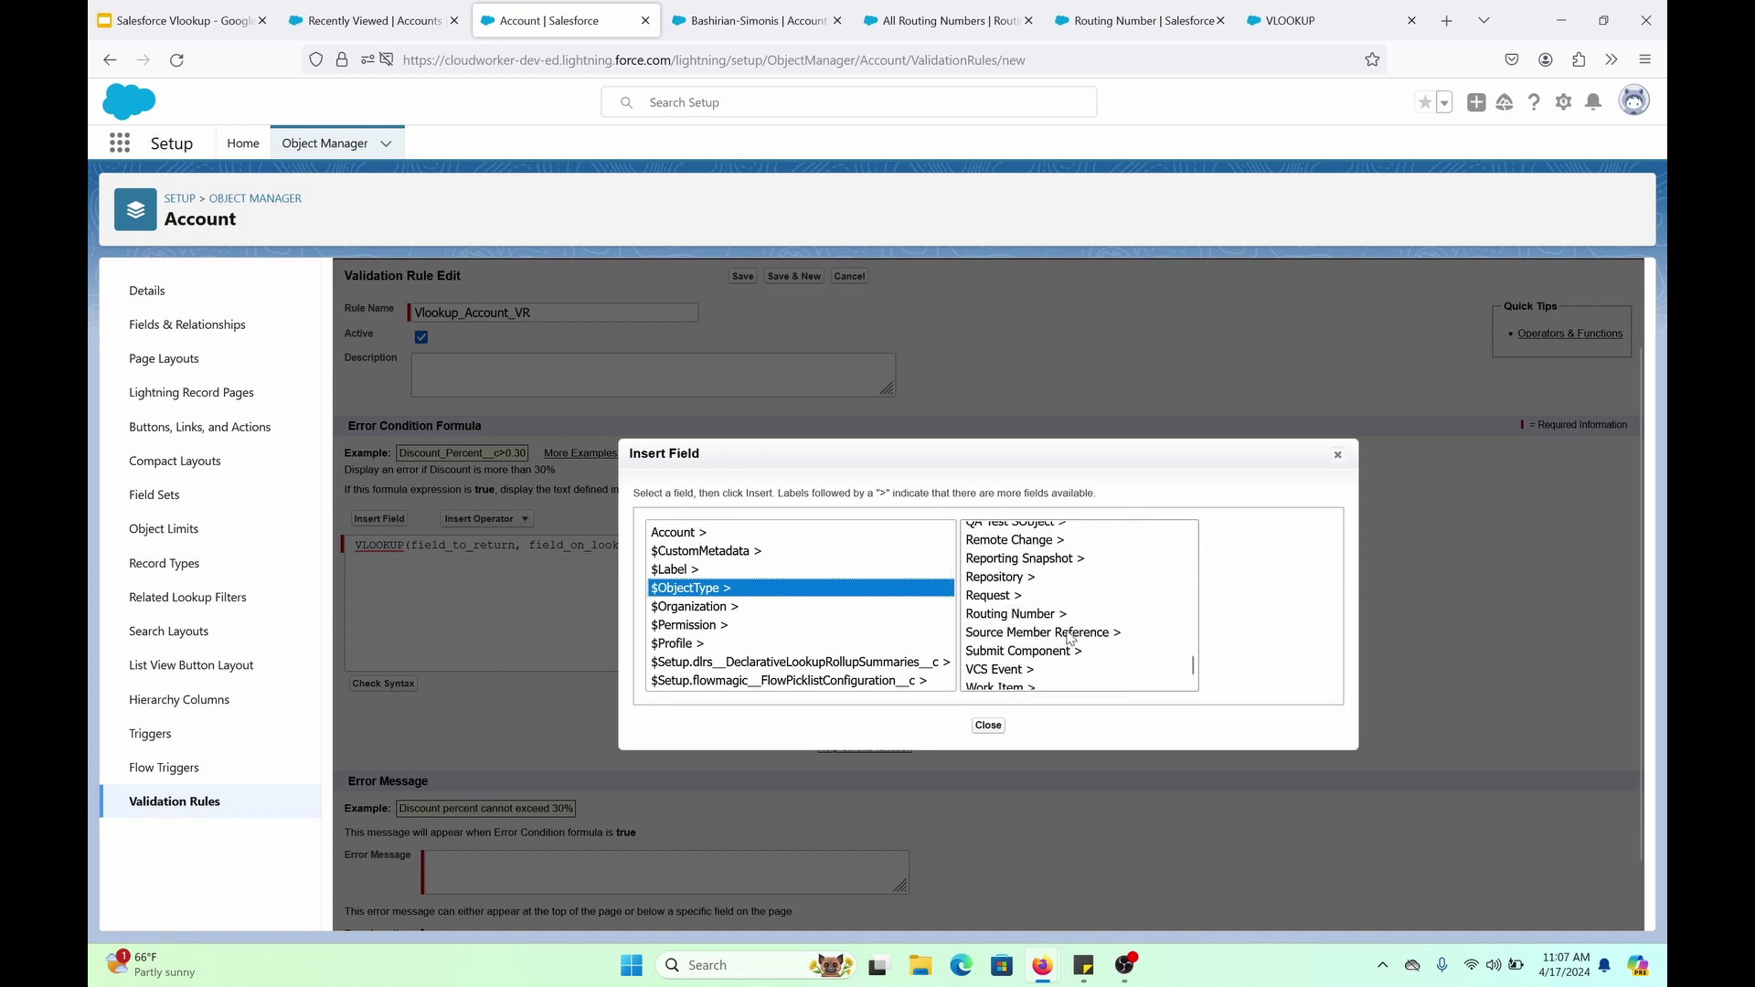
scroll(1051, 639, "up", 2)
scroll(1047, 639, "down", 3)
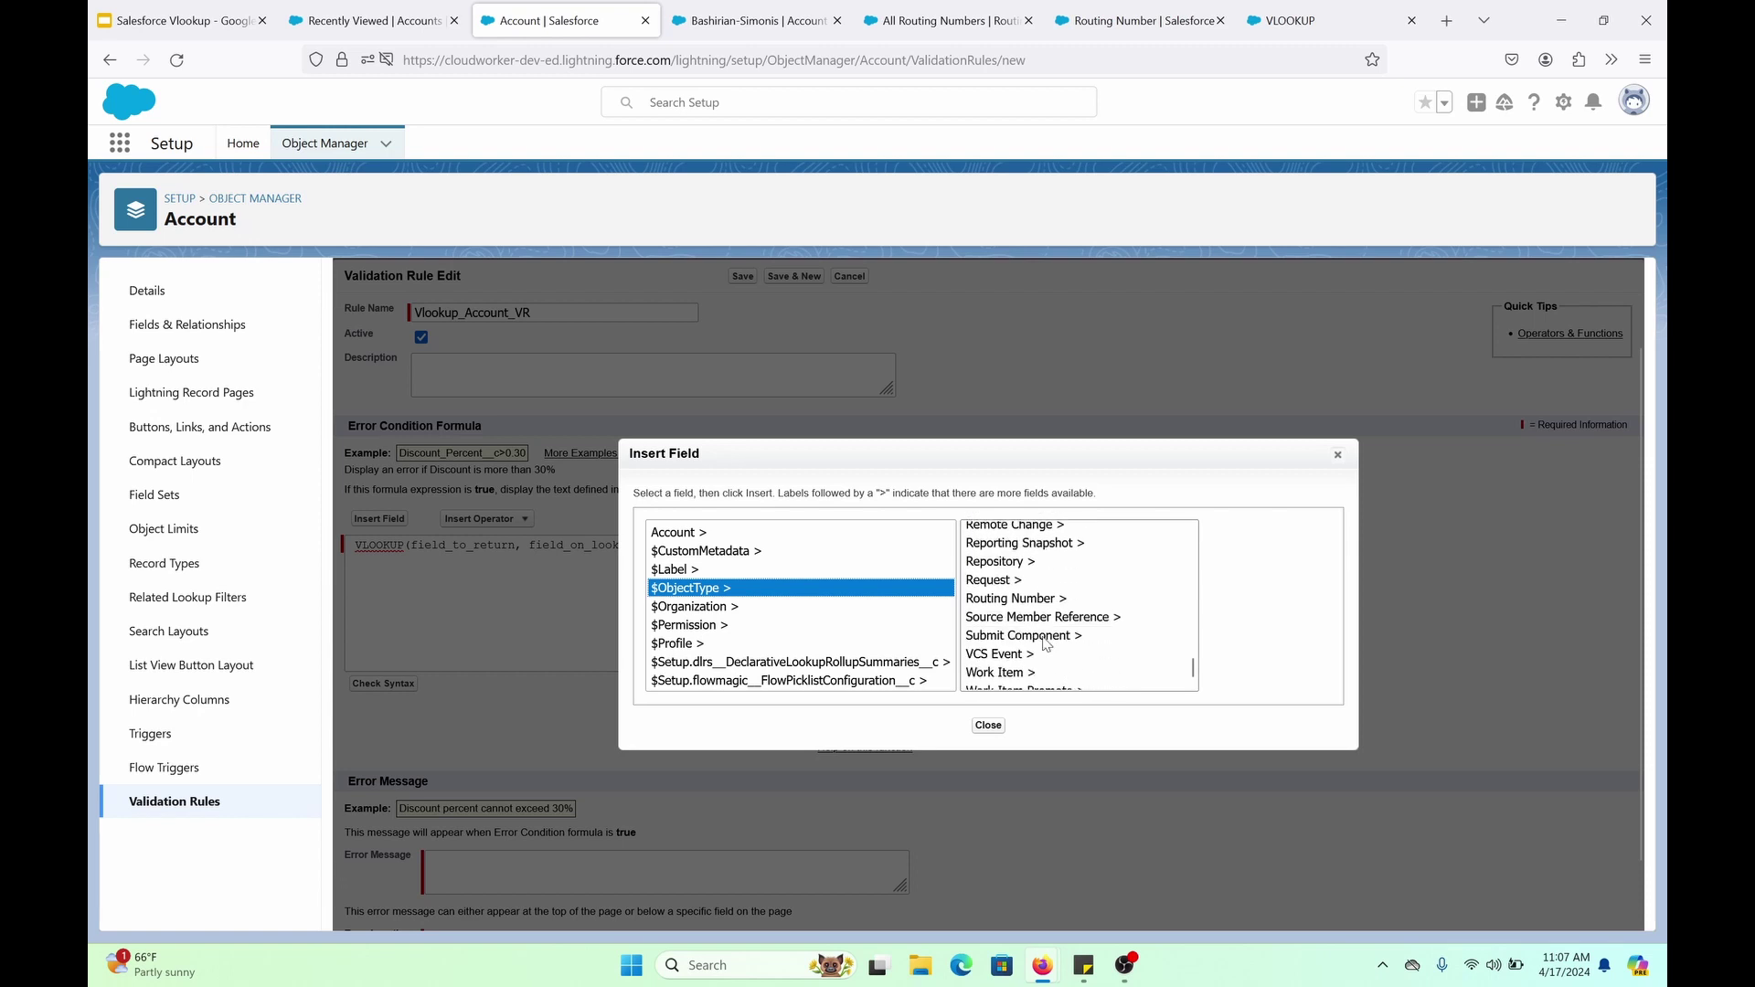
left_click(1047, 589)
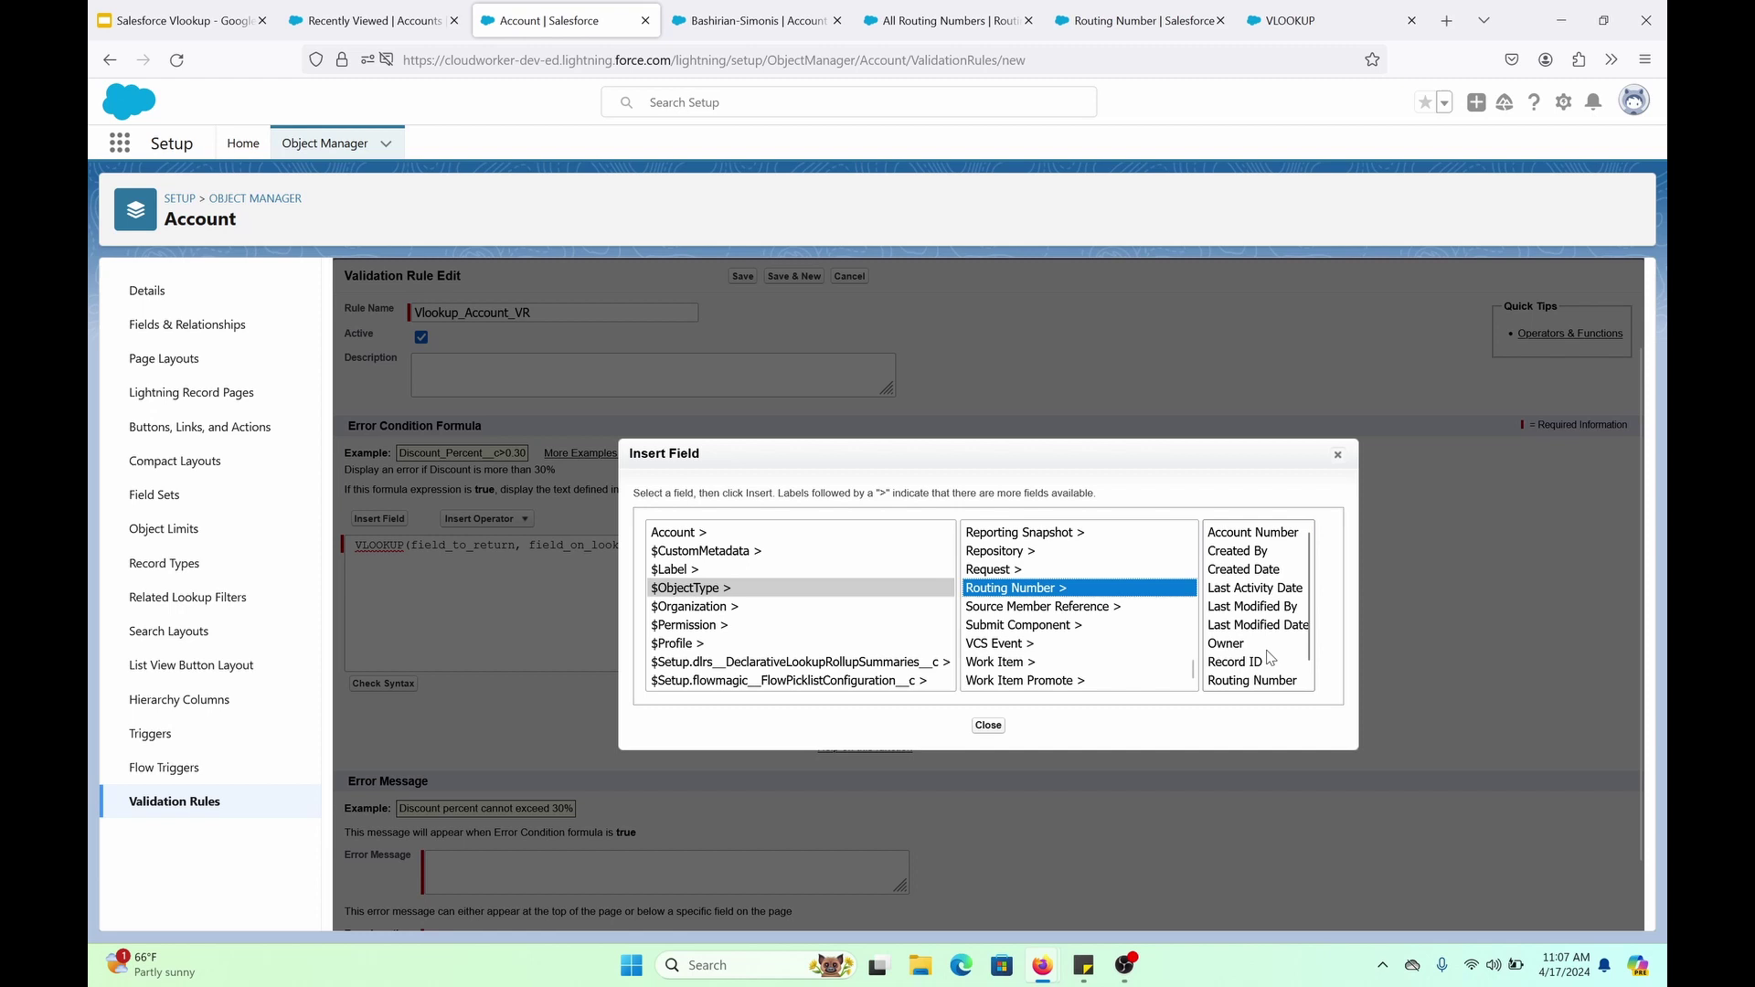
scroll(1262, 684, "down", 1)
left_click(1251, 682)
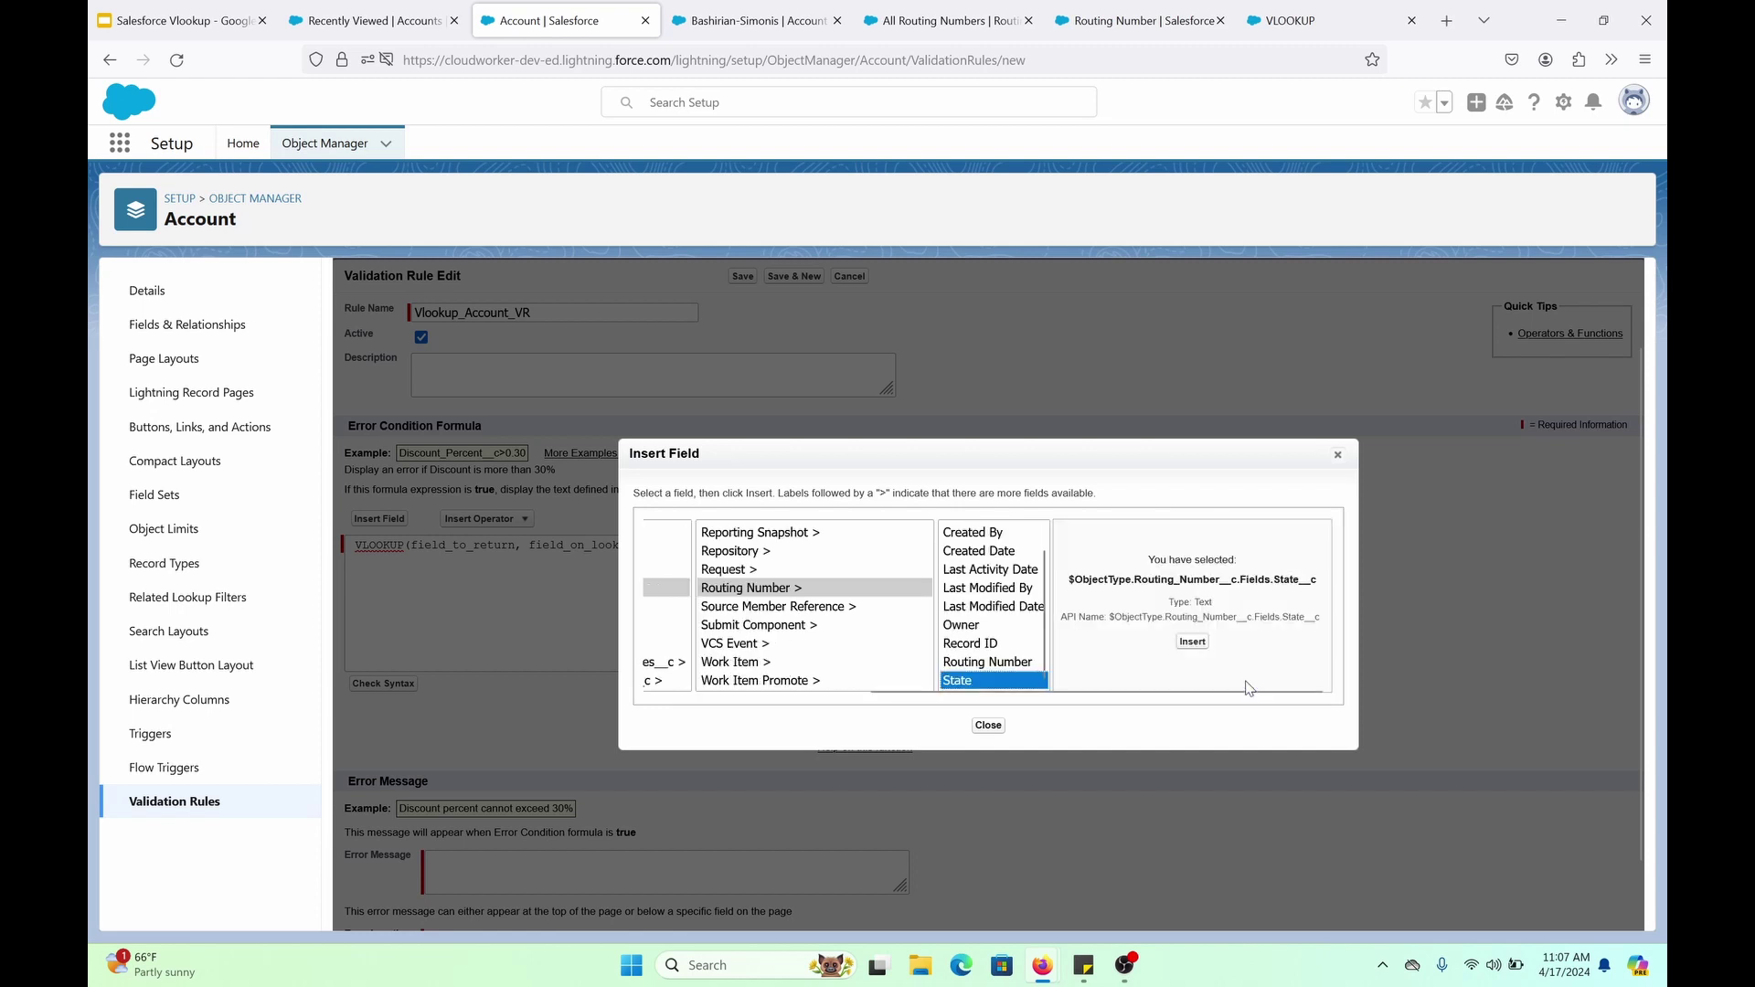
left_click(1198, 649)
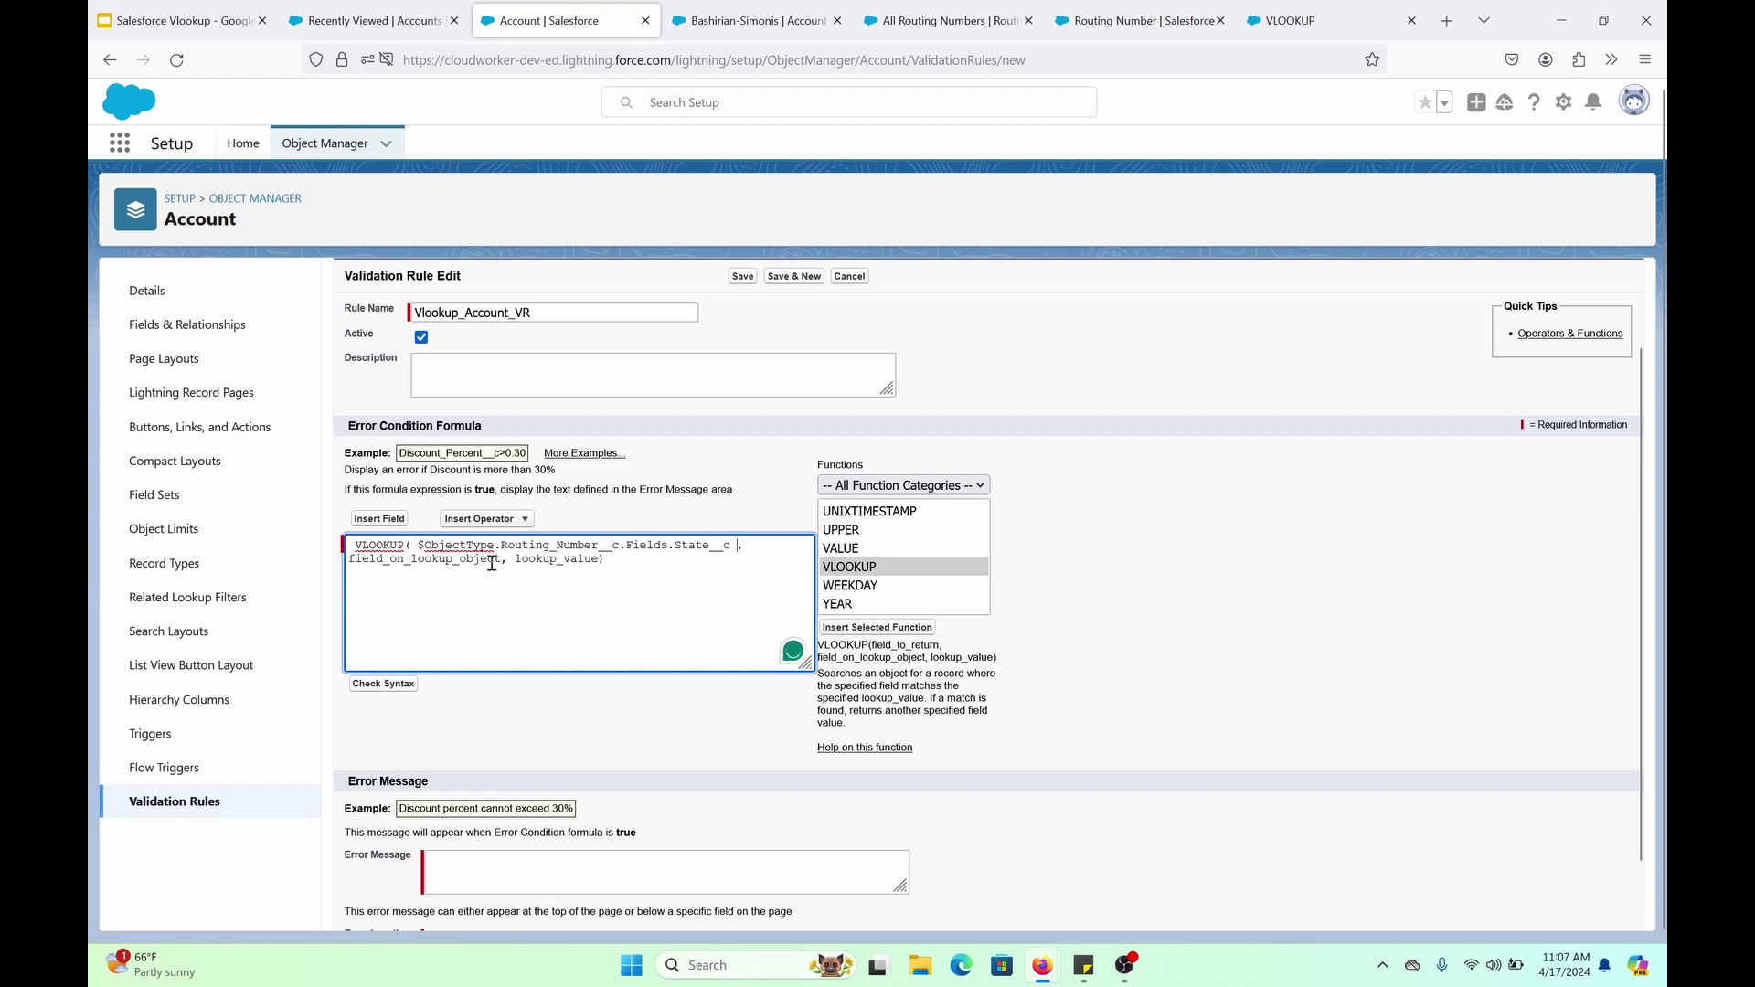
Replace field_on_lookup_object with $ObjectType.Routing_Number__c.Fields.Name
left_click_drag(502, 561, 348, 564)
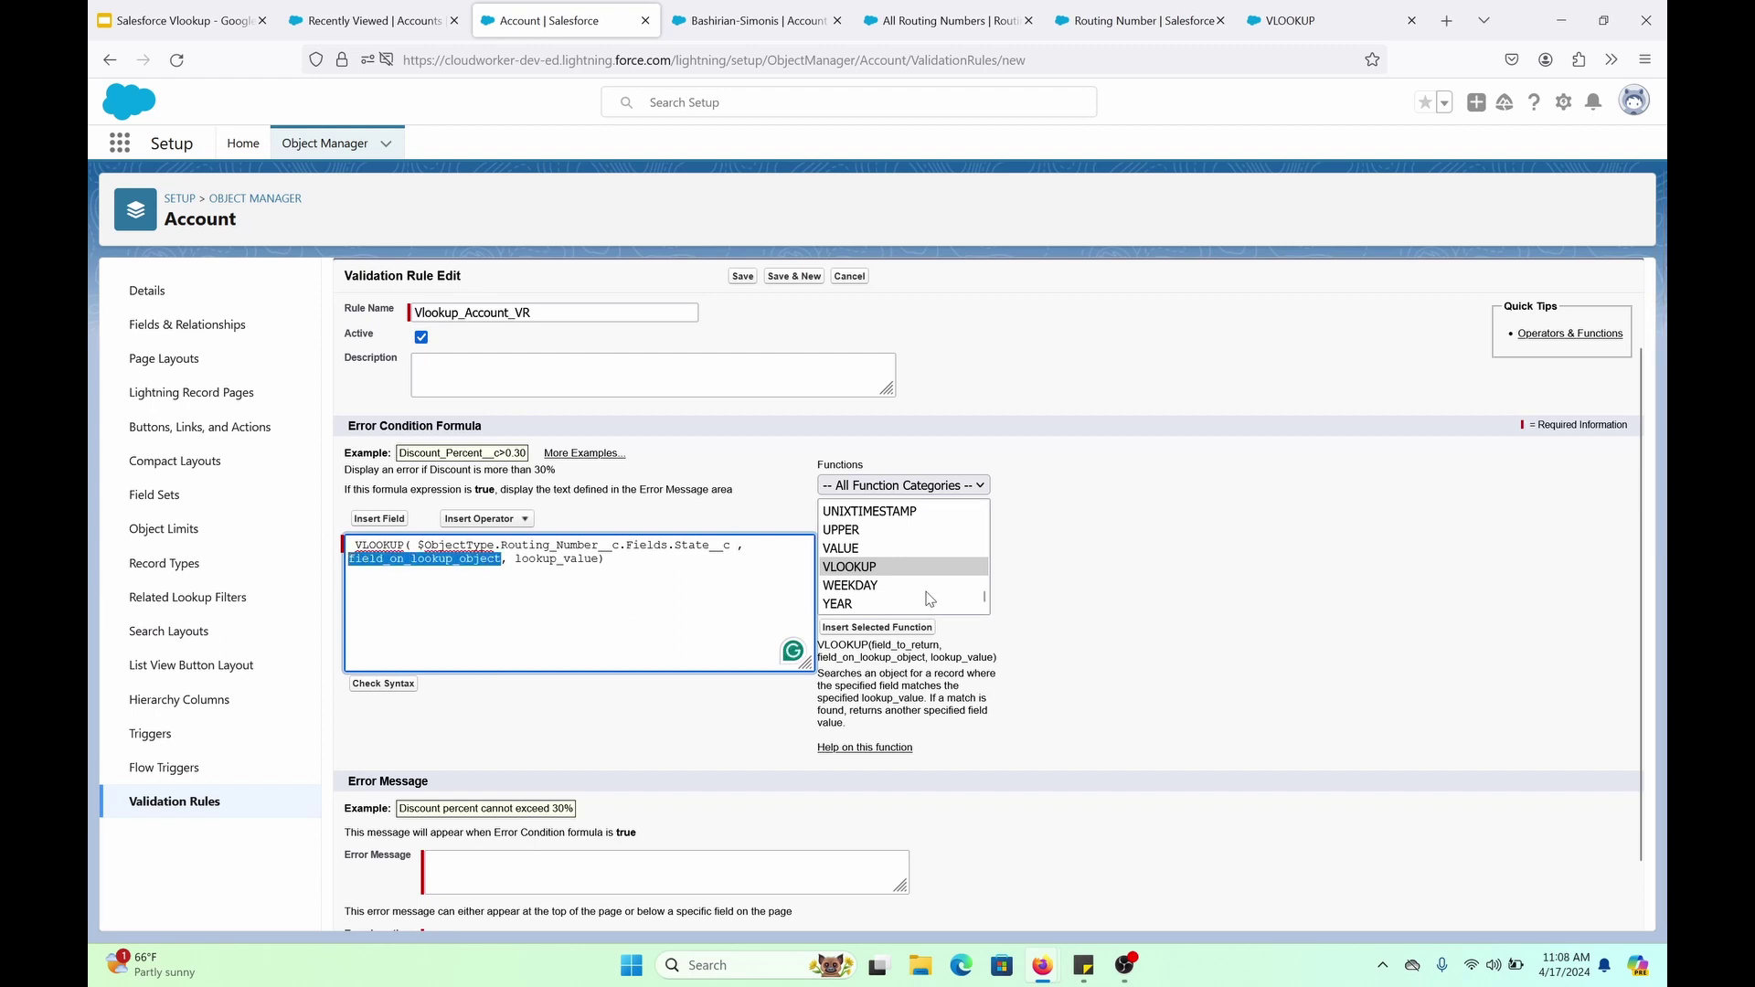
left_click(379, 519)
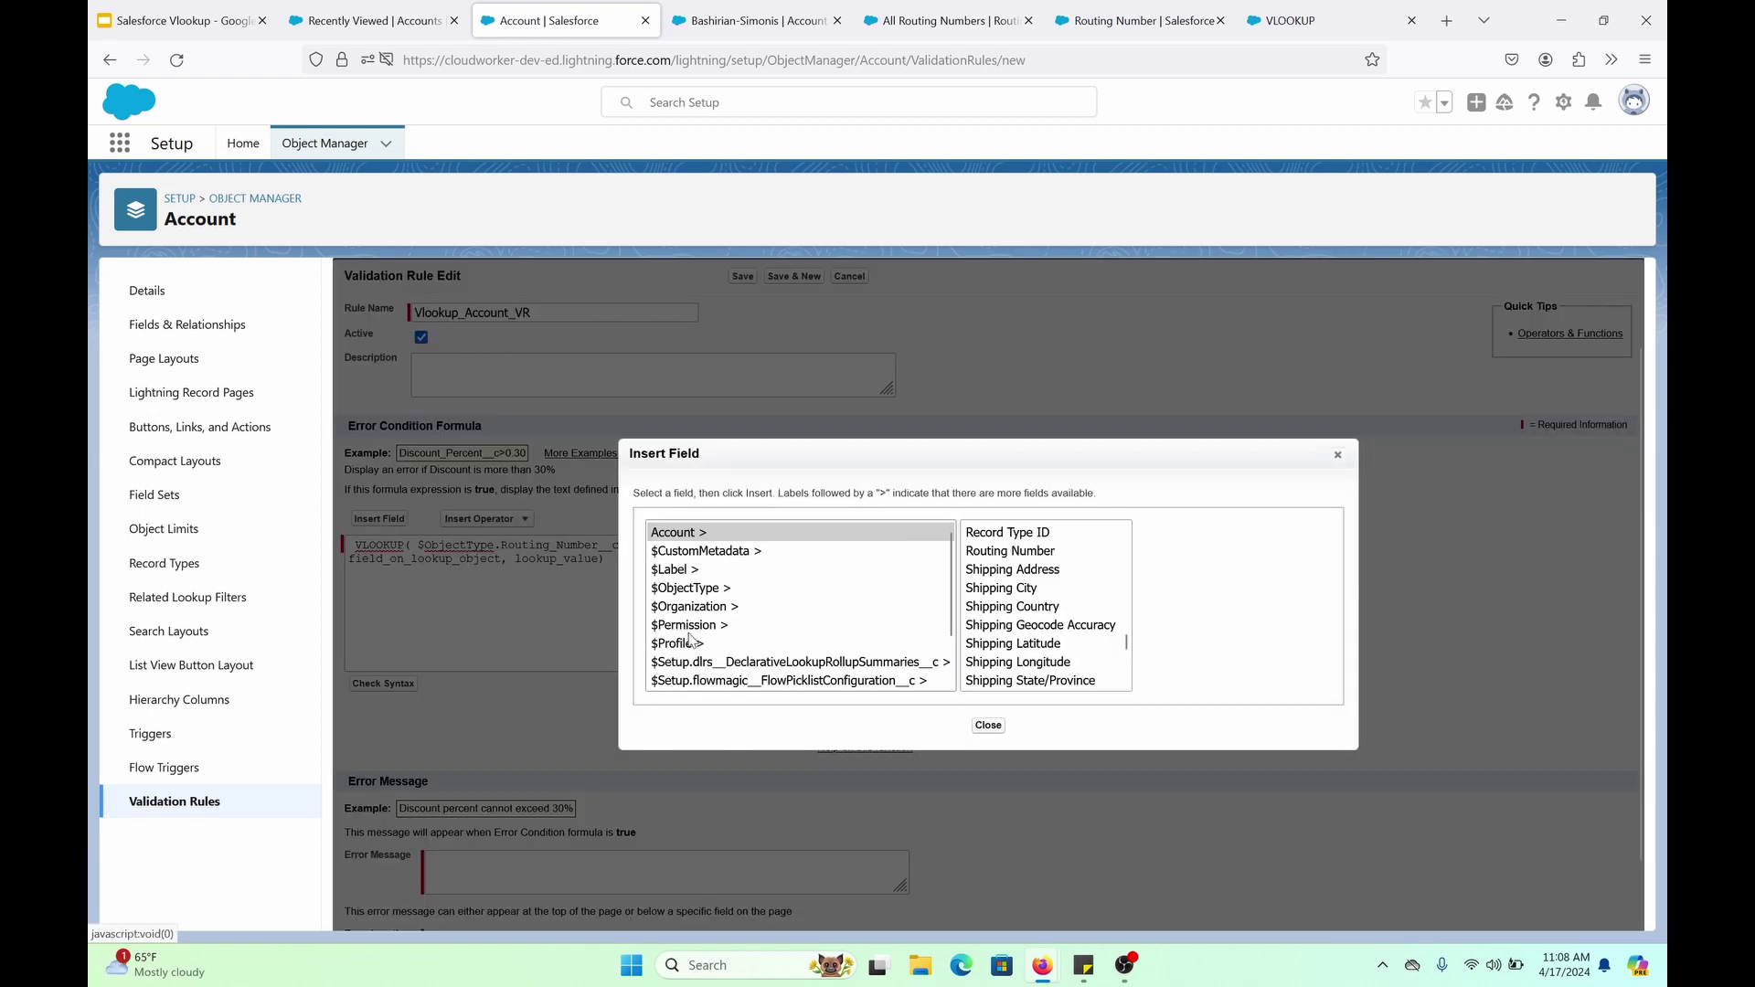
left_click(697, 596)
scroll(1057, 640, "down", 15)
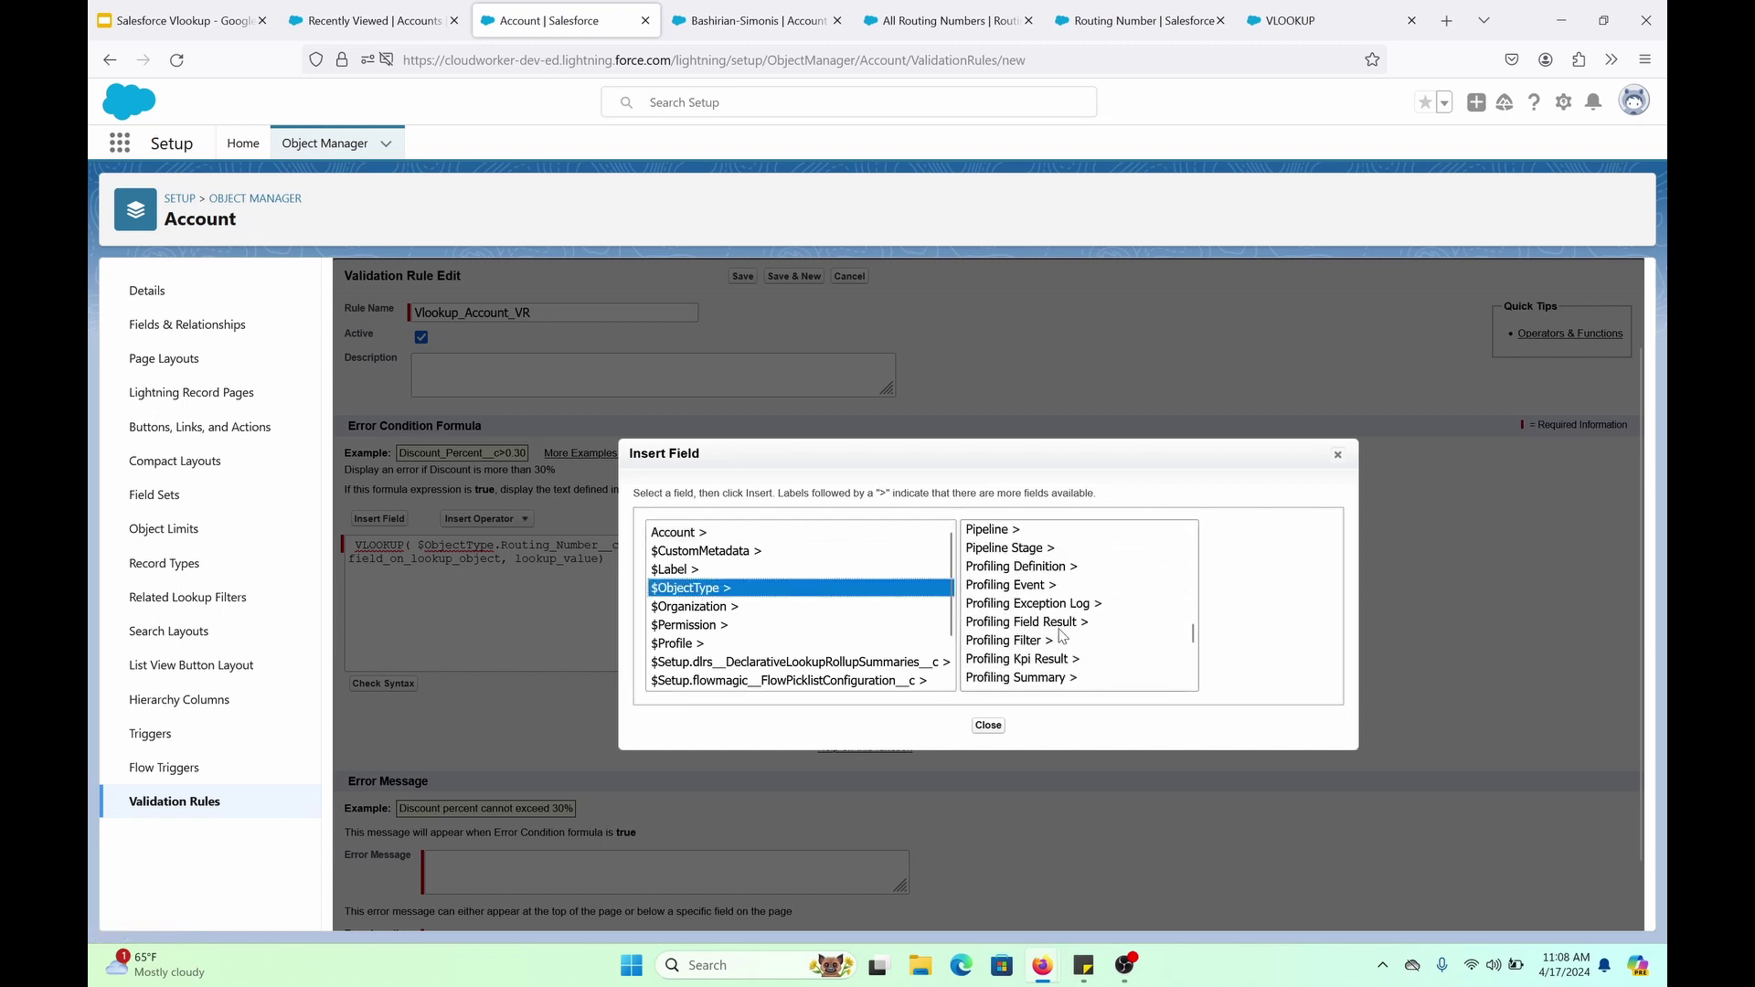
scroll(1057, 640, "down", 2)
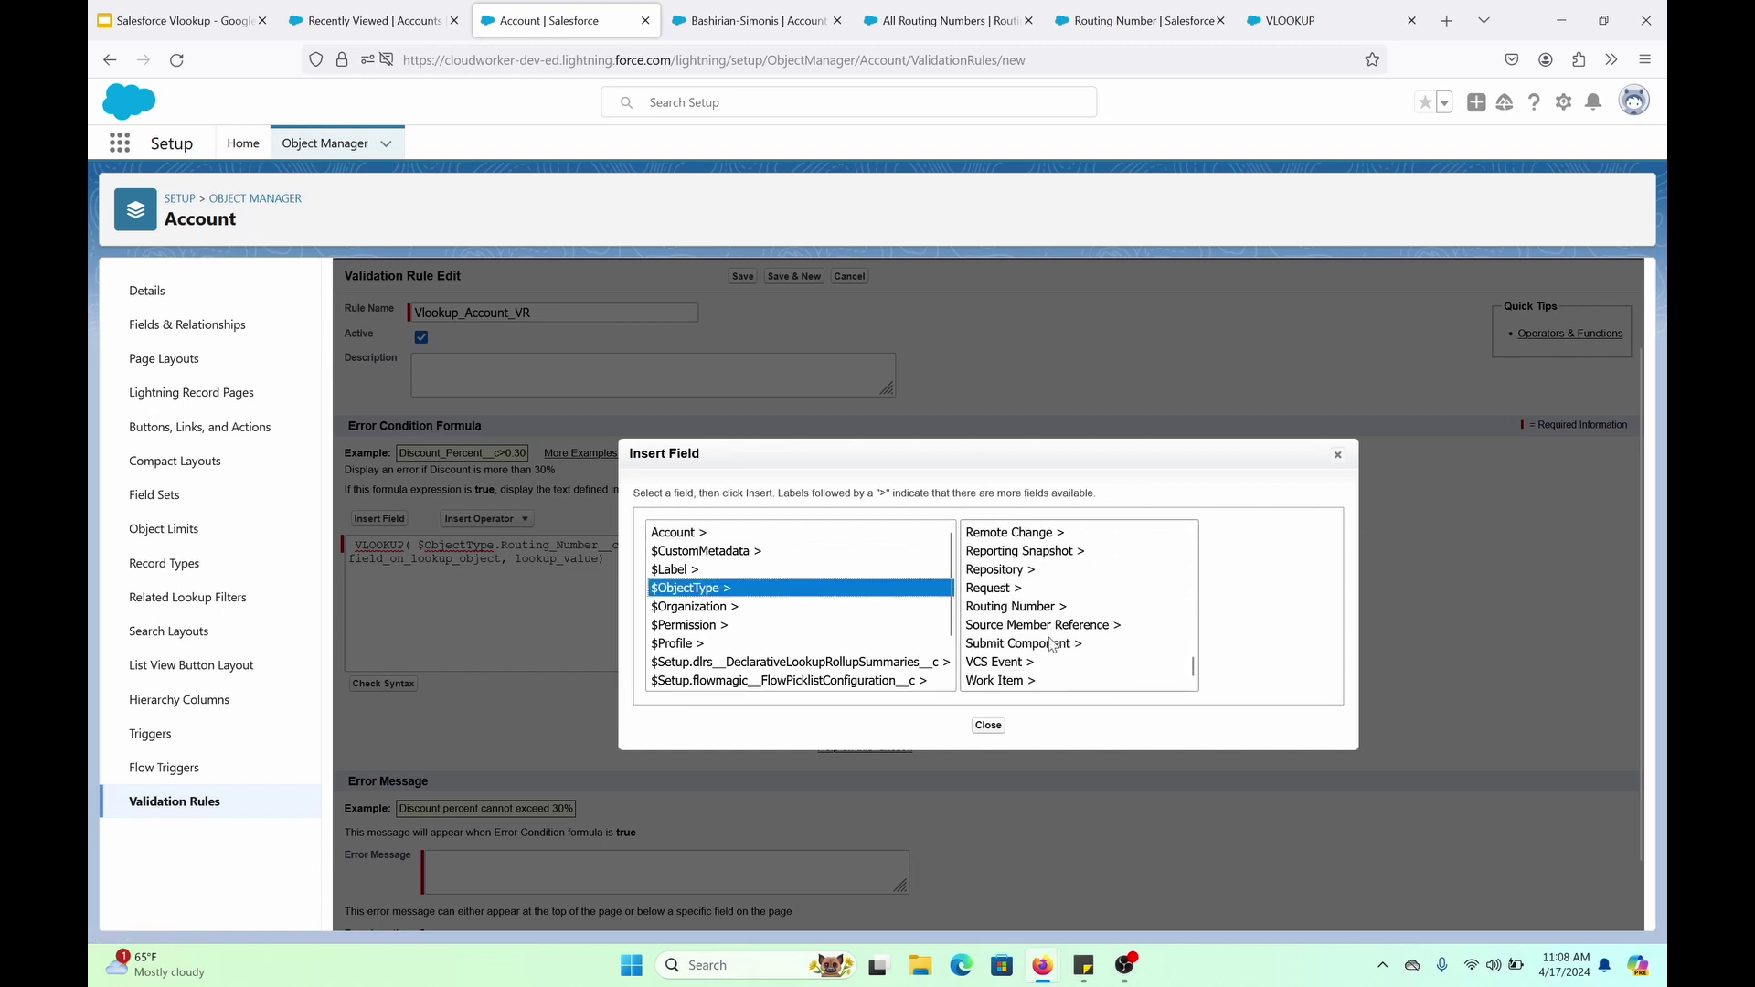
left_click(1039, 608)
scroll(1275, 652, "down", 2)
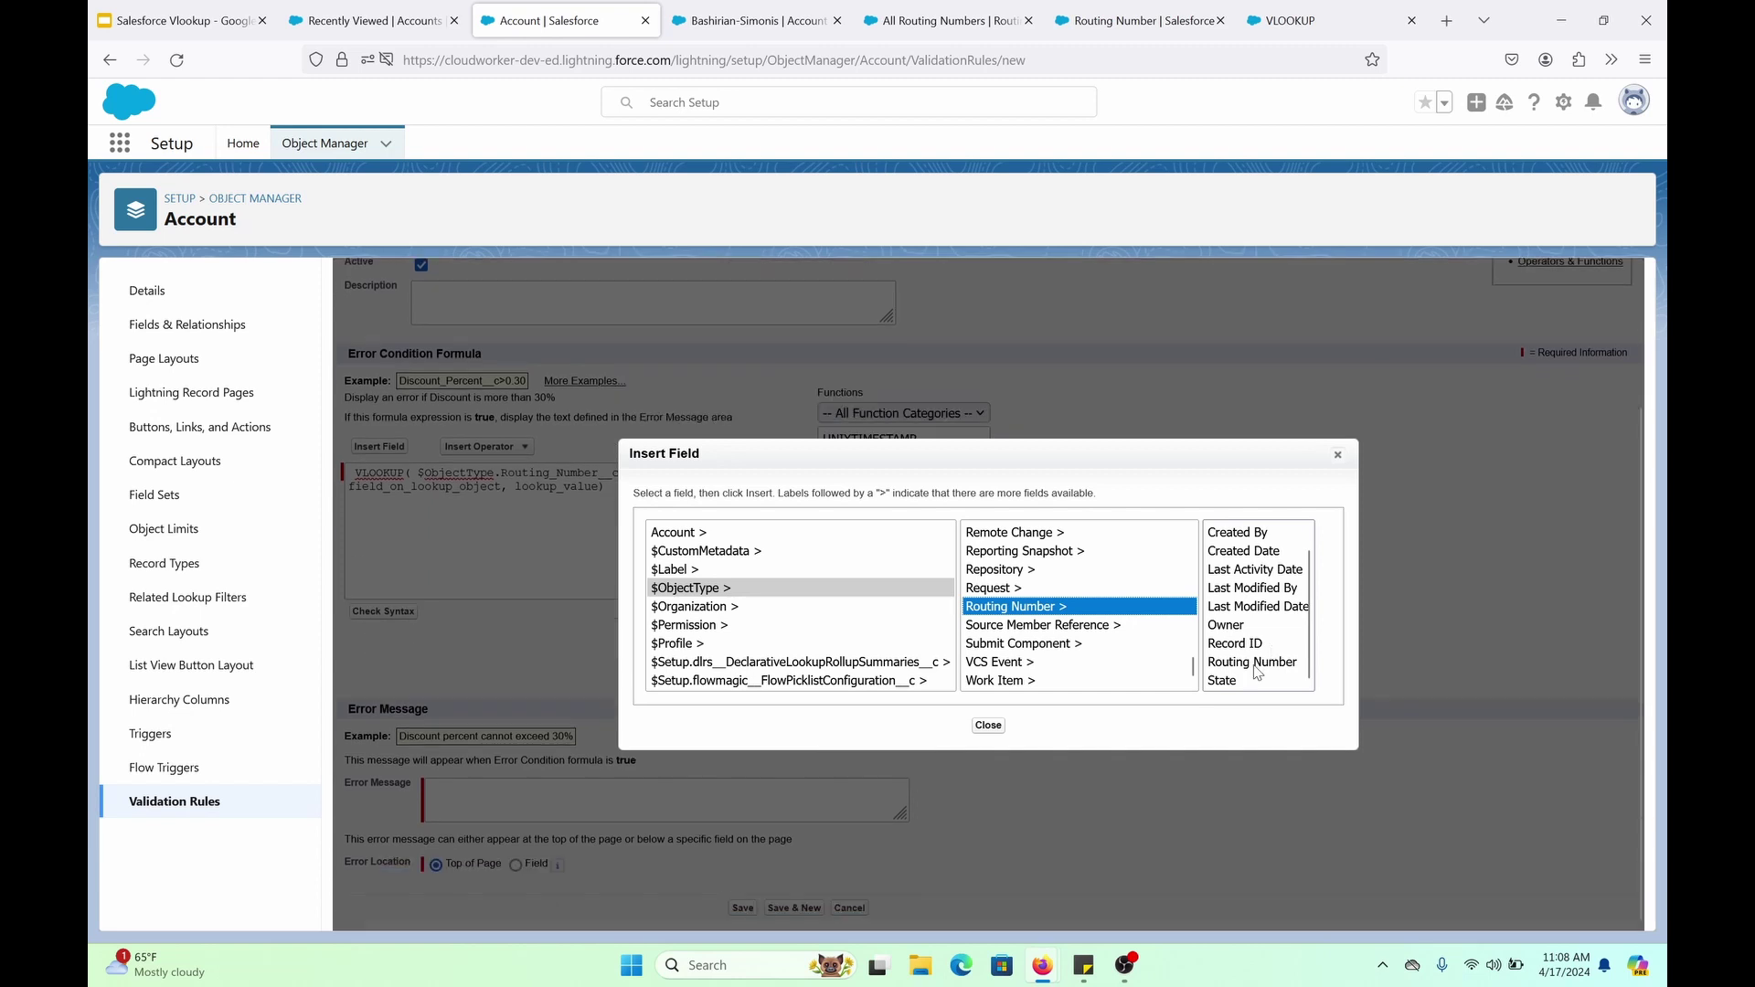
left_click(1252, 664)
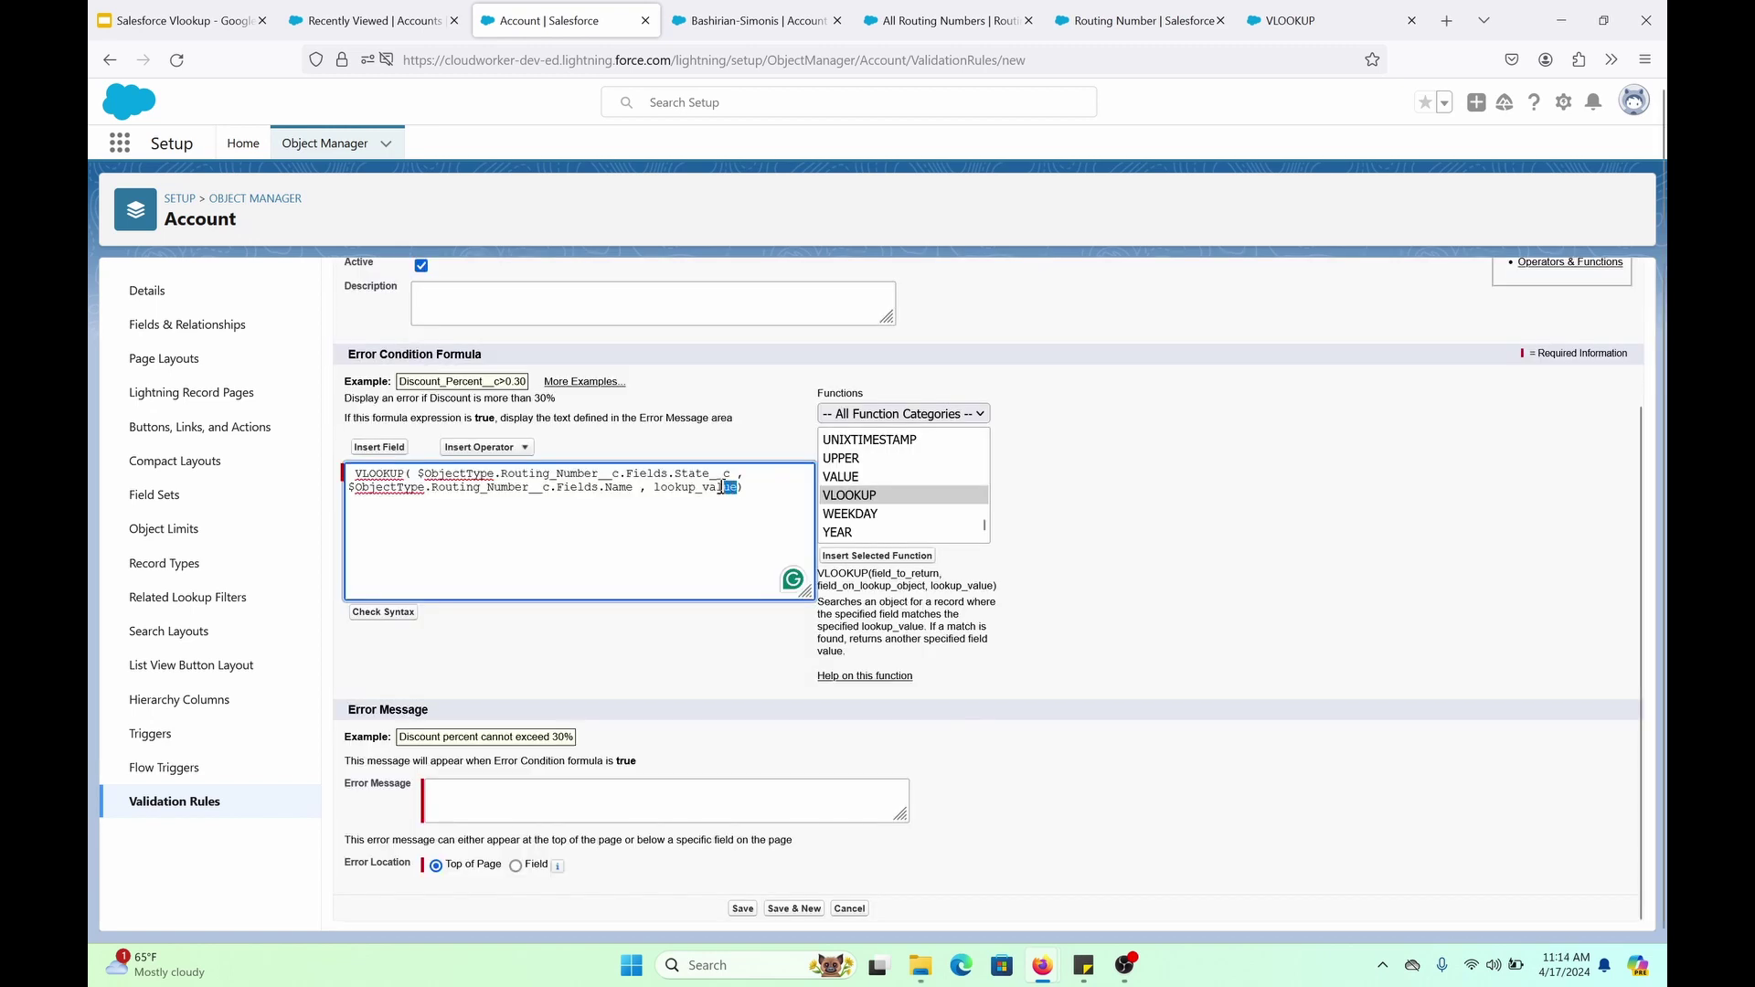
Replace lookup_value with the Account's Routing_Number__c and add a != comparison after it
left_click_drag(721, 487, 654, 493)
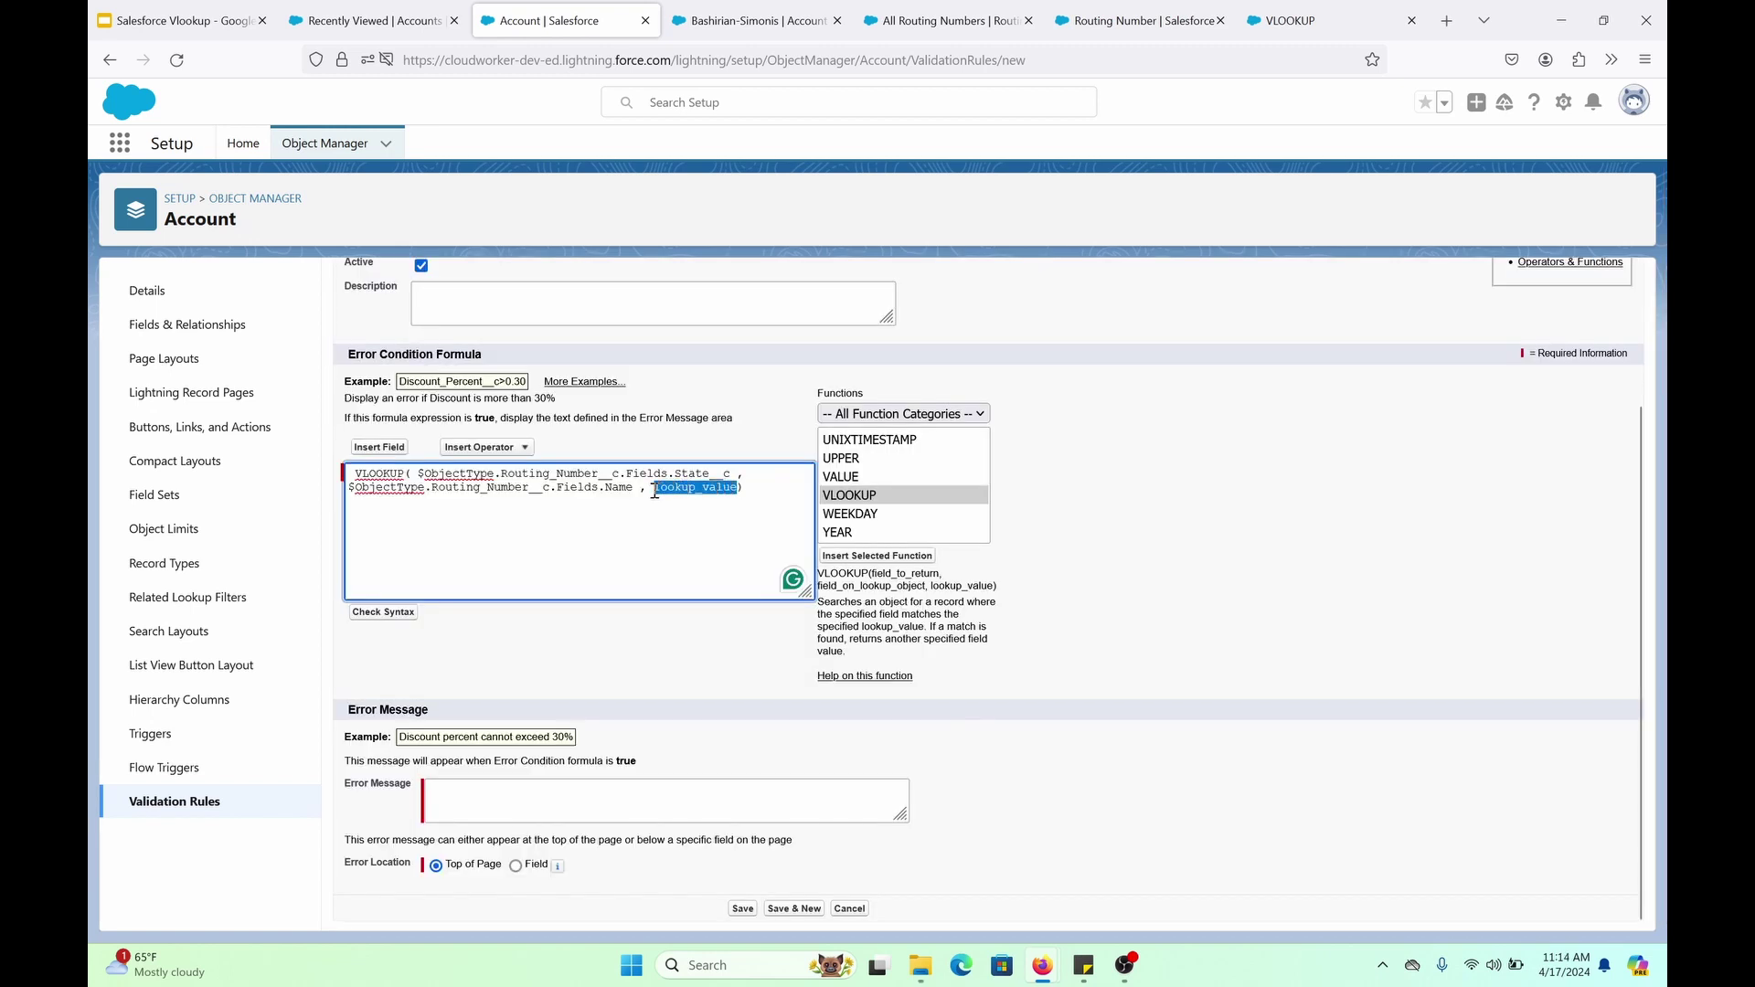
left_click(393, 448)
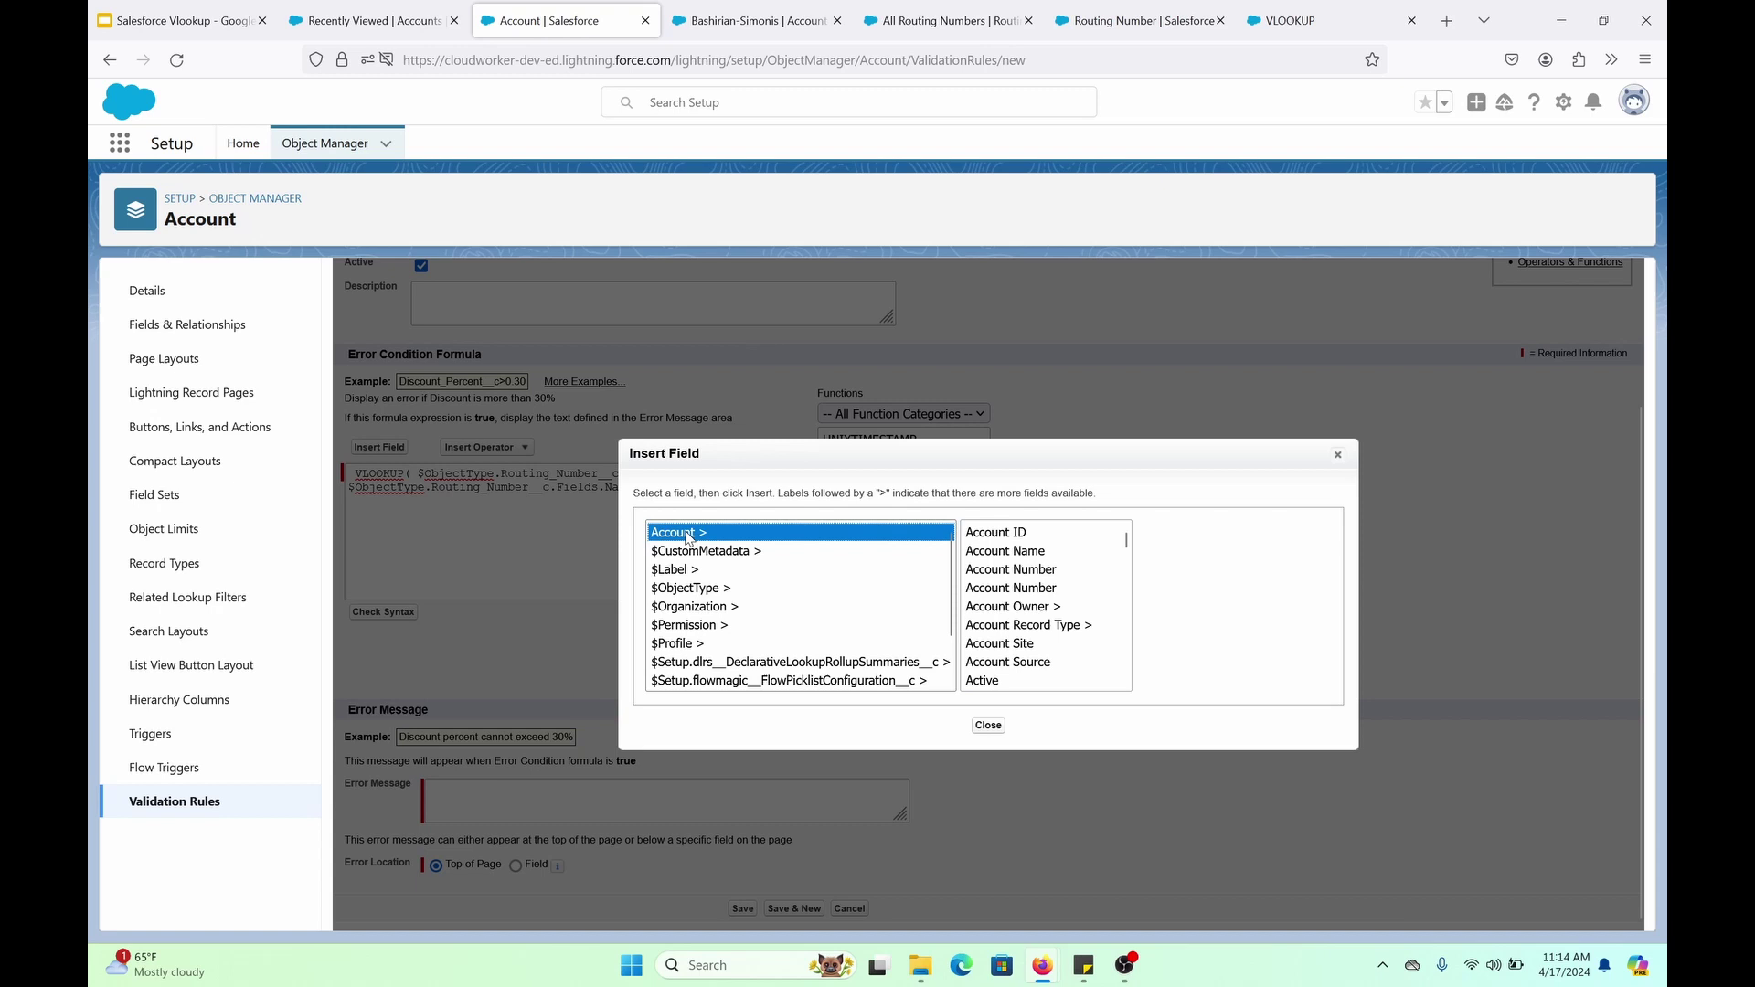
scroll(1020, 653, "down", 15)
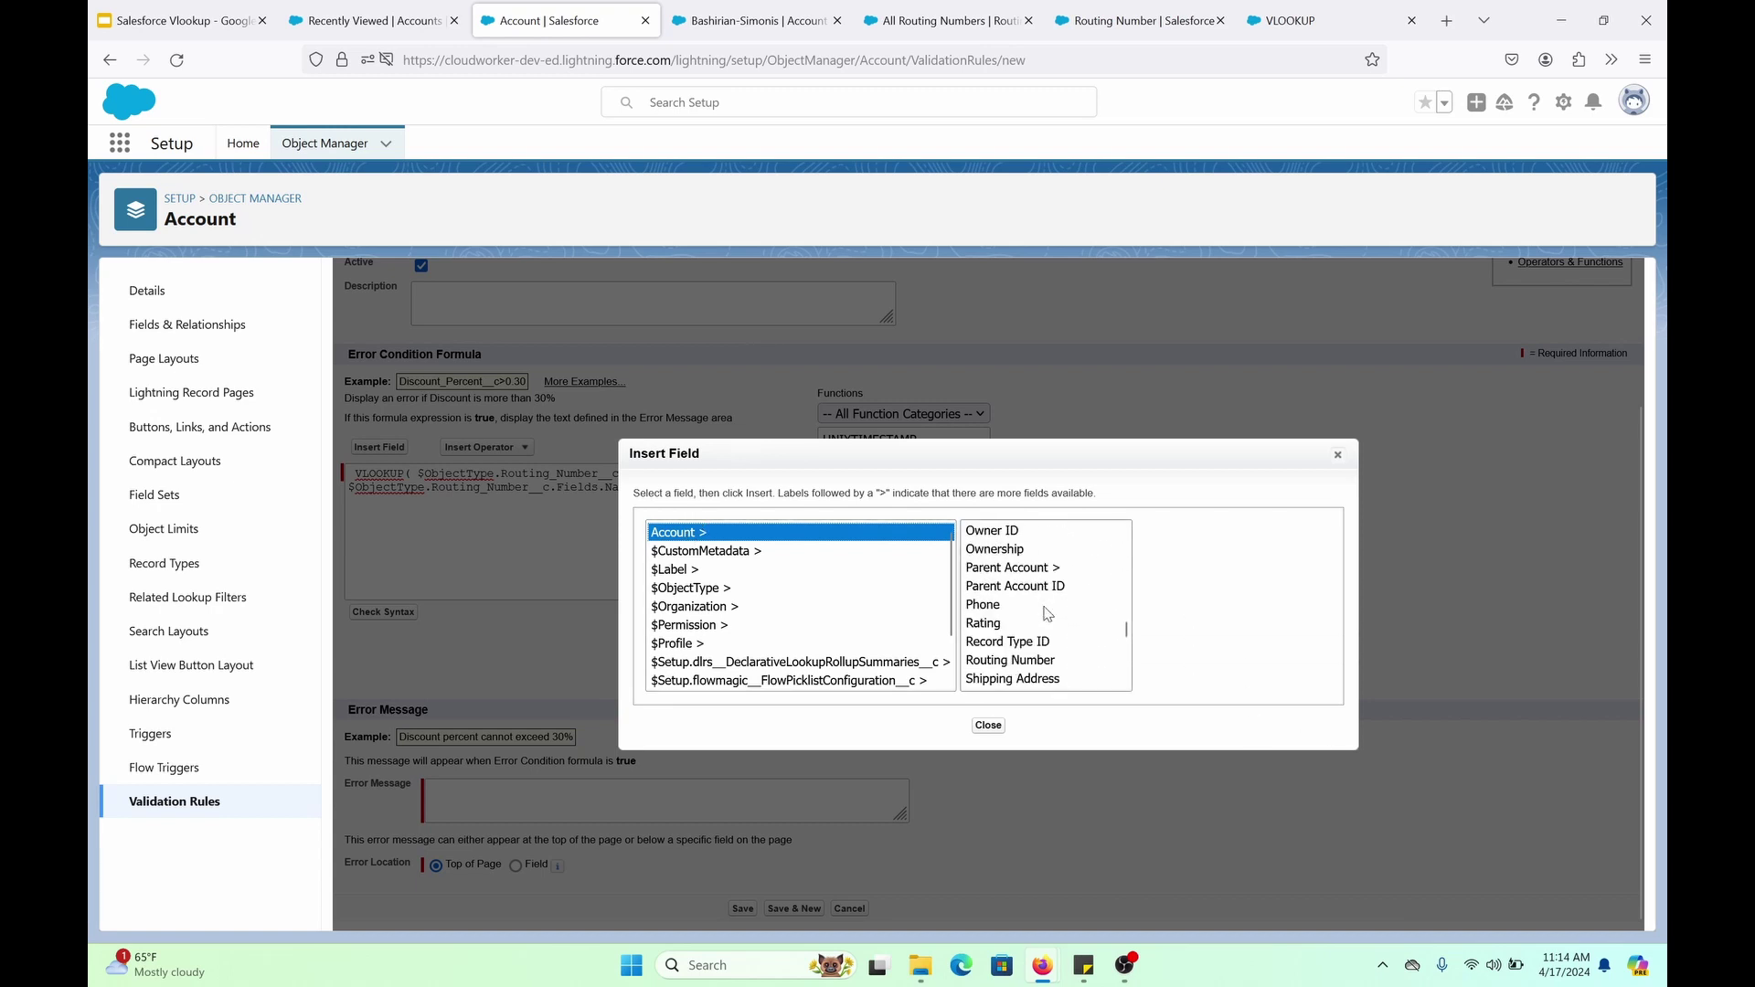
scroll(1049, 614, "down", 5)
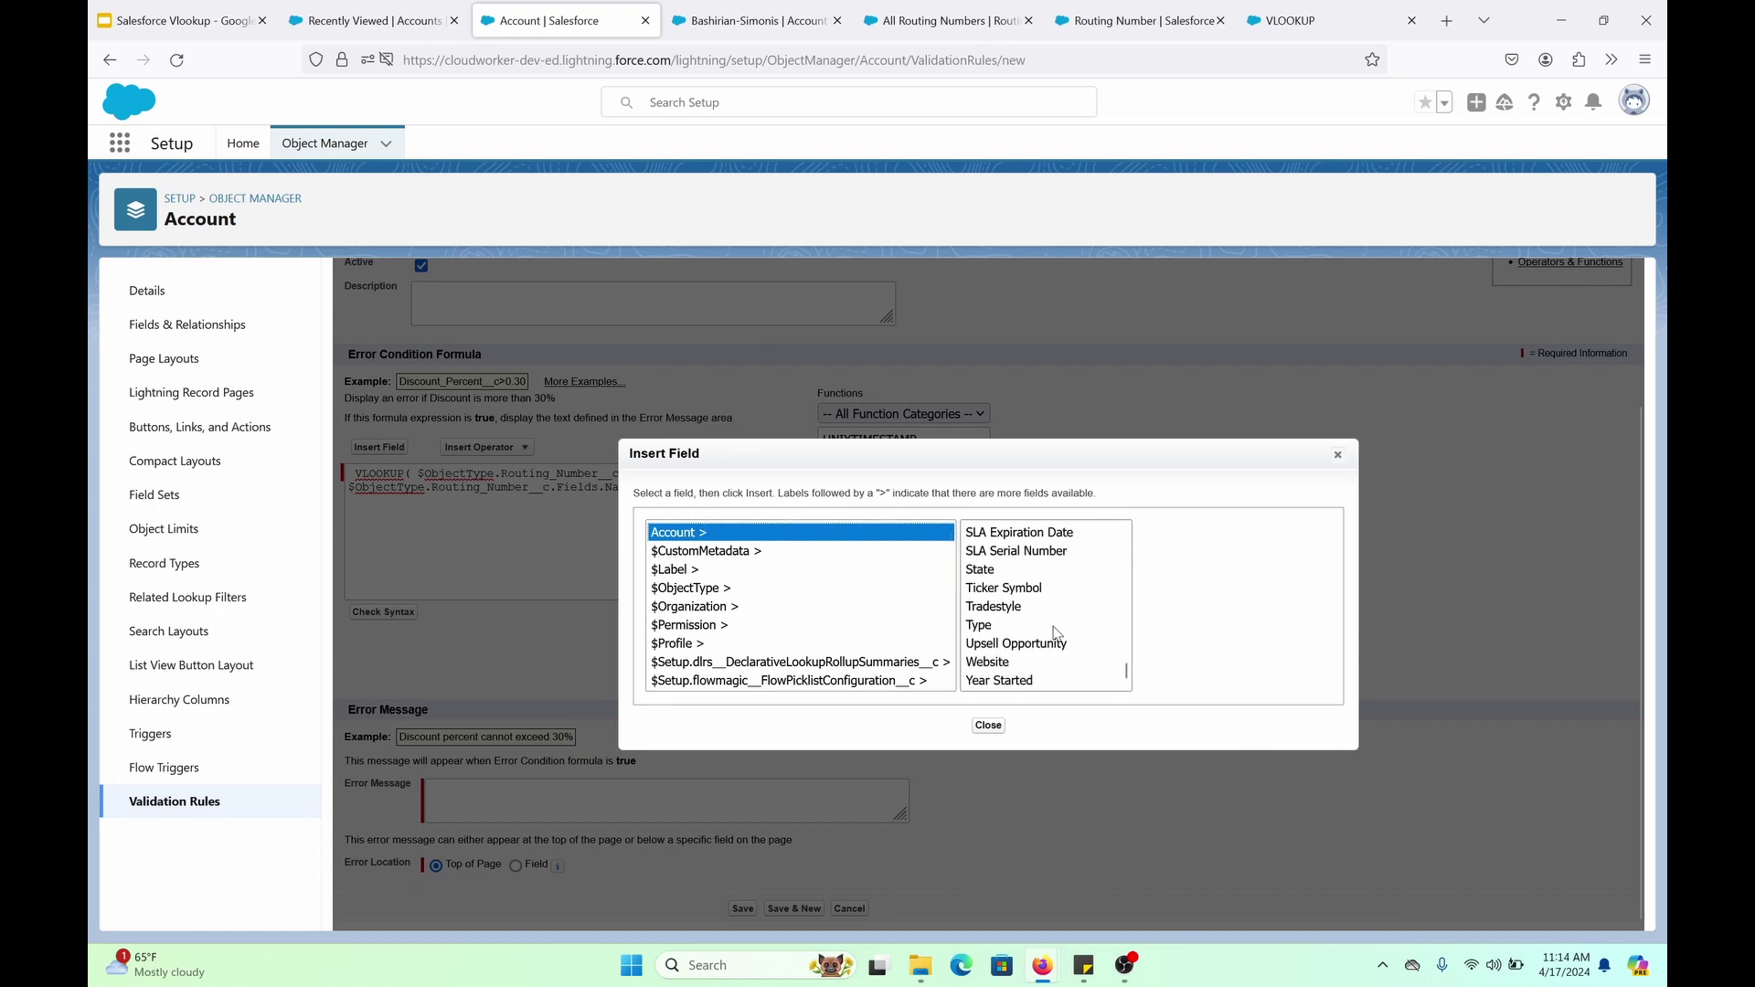
scroll(1048, 622, "up", 7)
left_click(1047, 648)
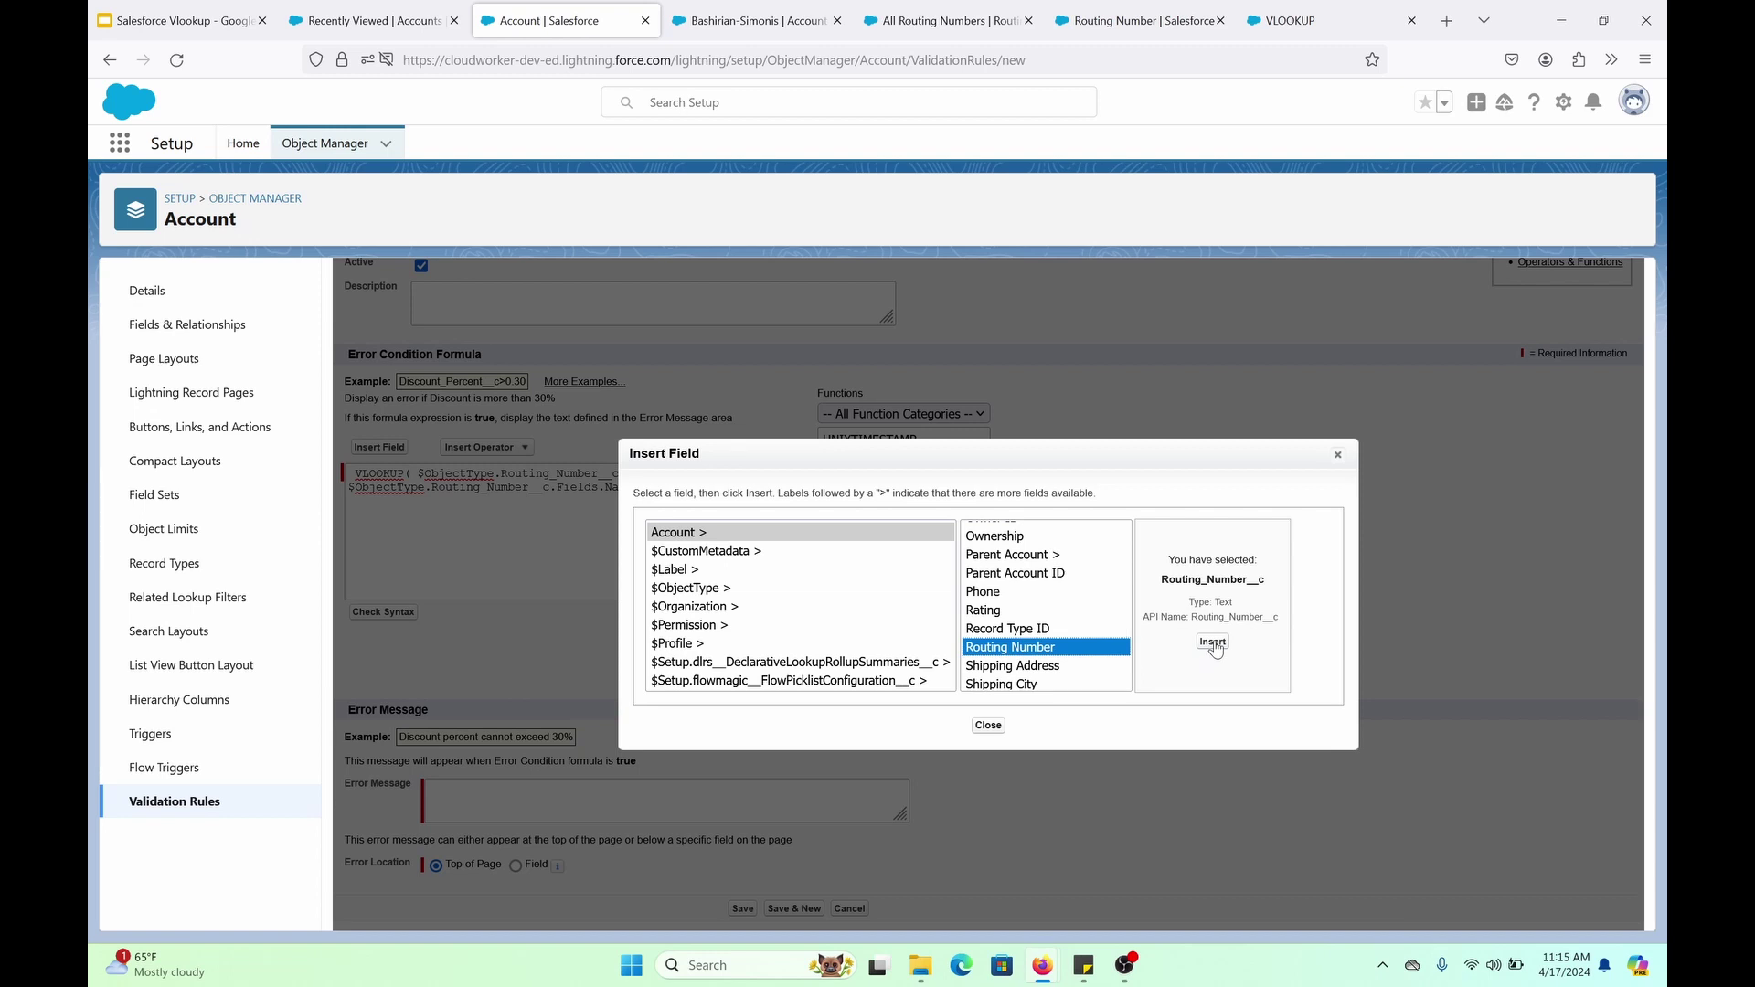
left_click(1213, 645)
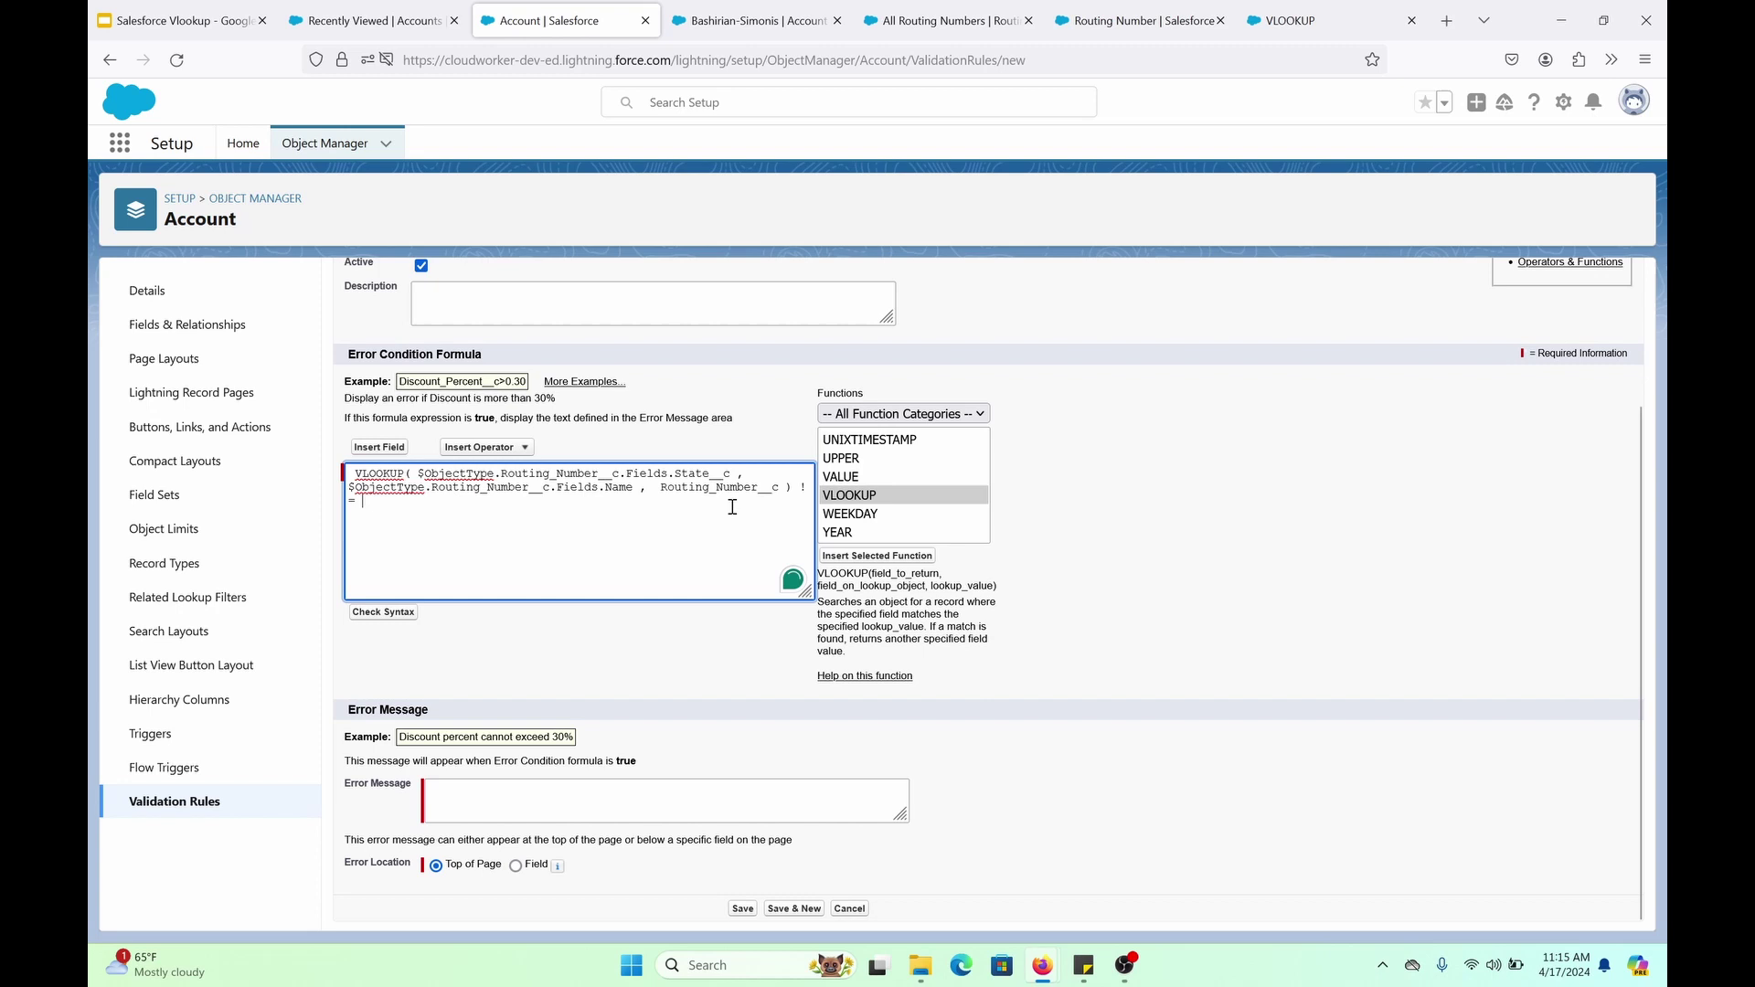
left_click(378, 447)
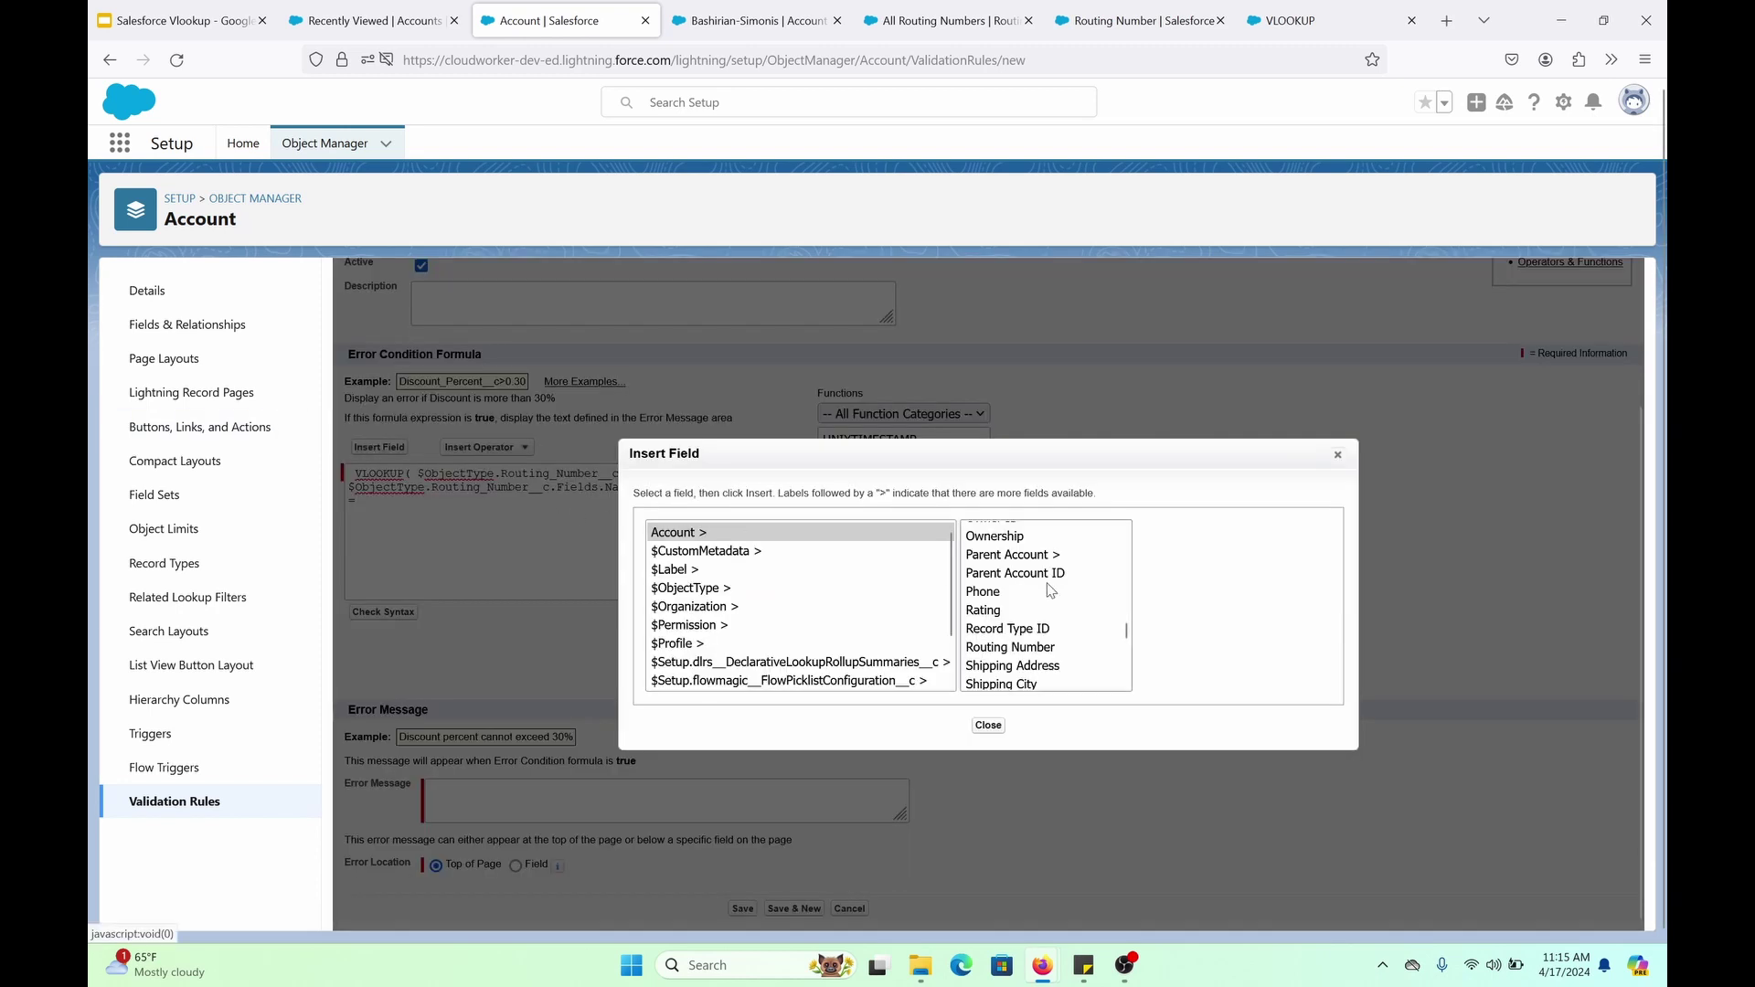
scroll(1061, 644, "down", 2)
Insert the Account's State__c after the operator so the formula ends with != State__c
scroll(1064, 640, "up", 2)
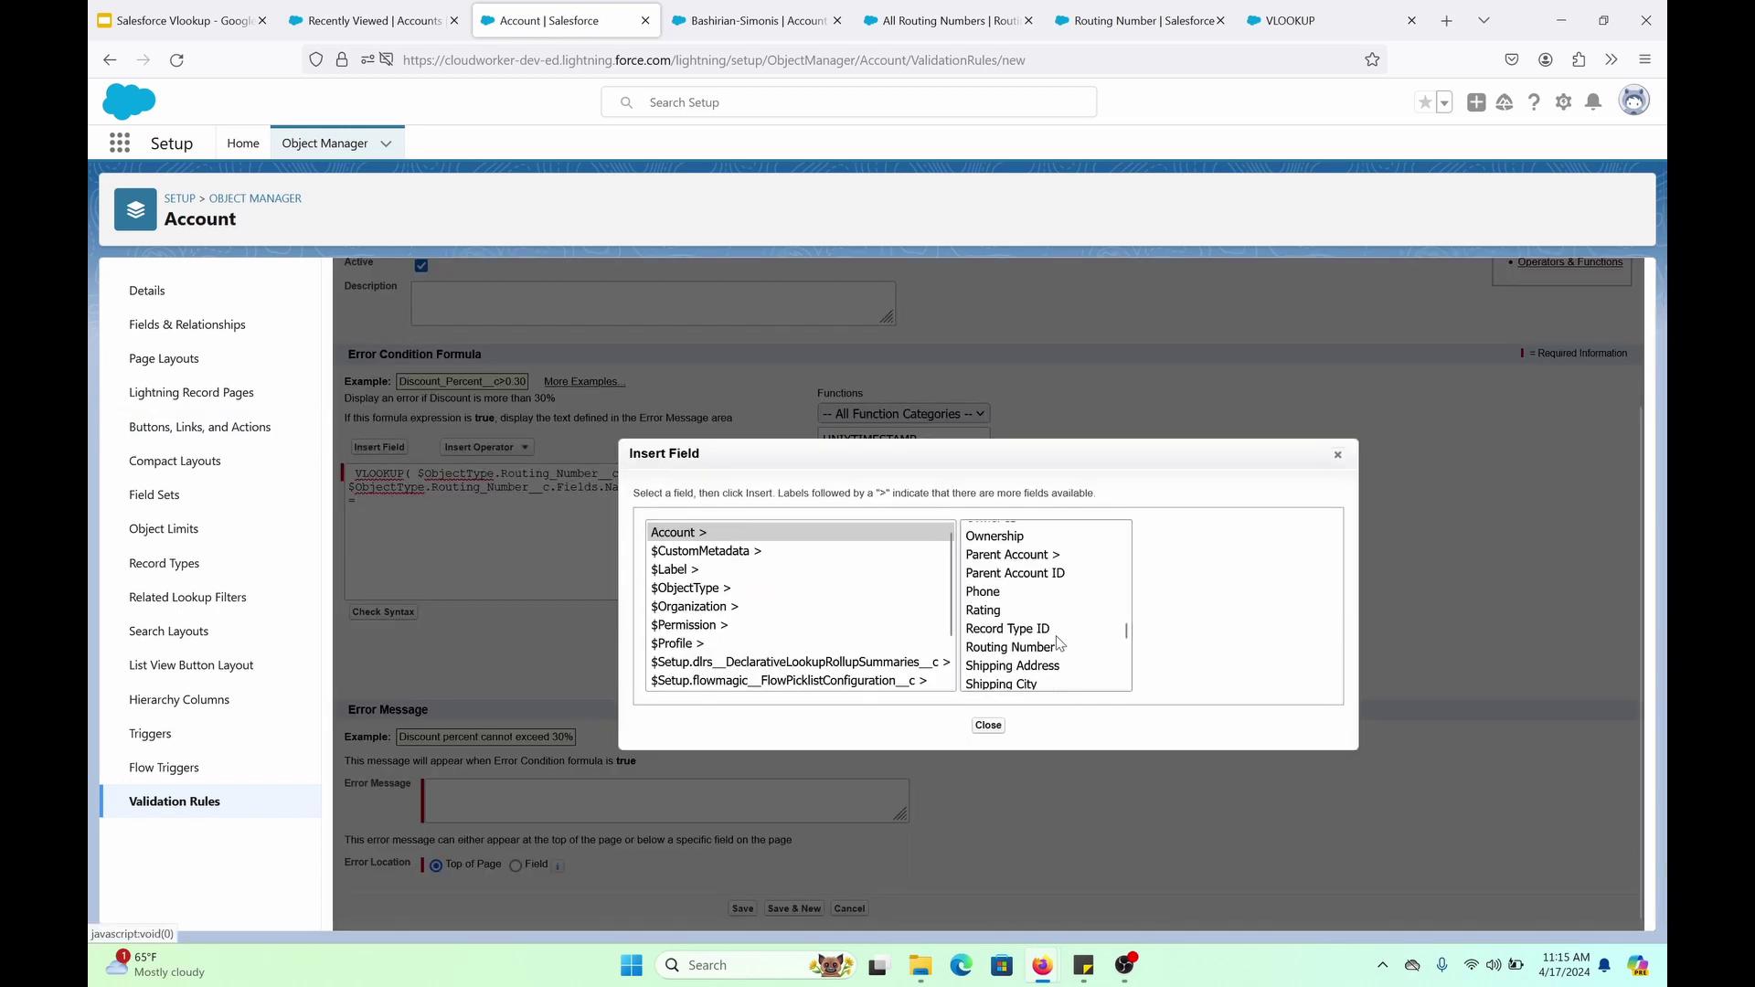
scroll(1050, 620, "down", 8)
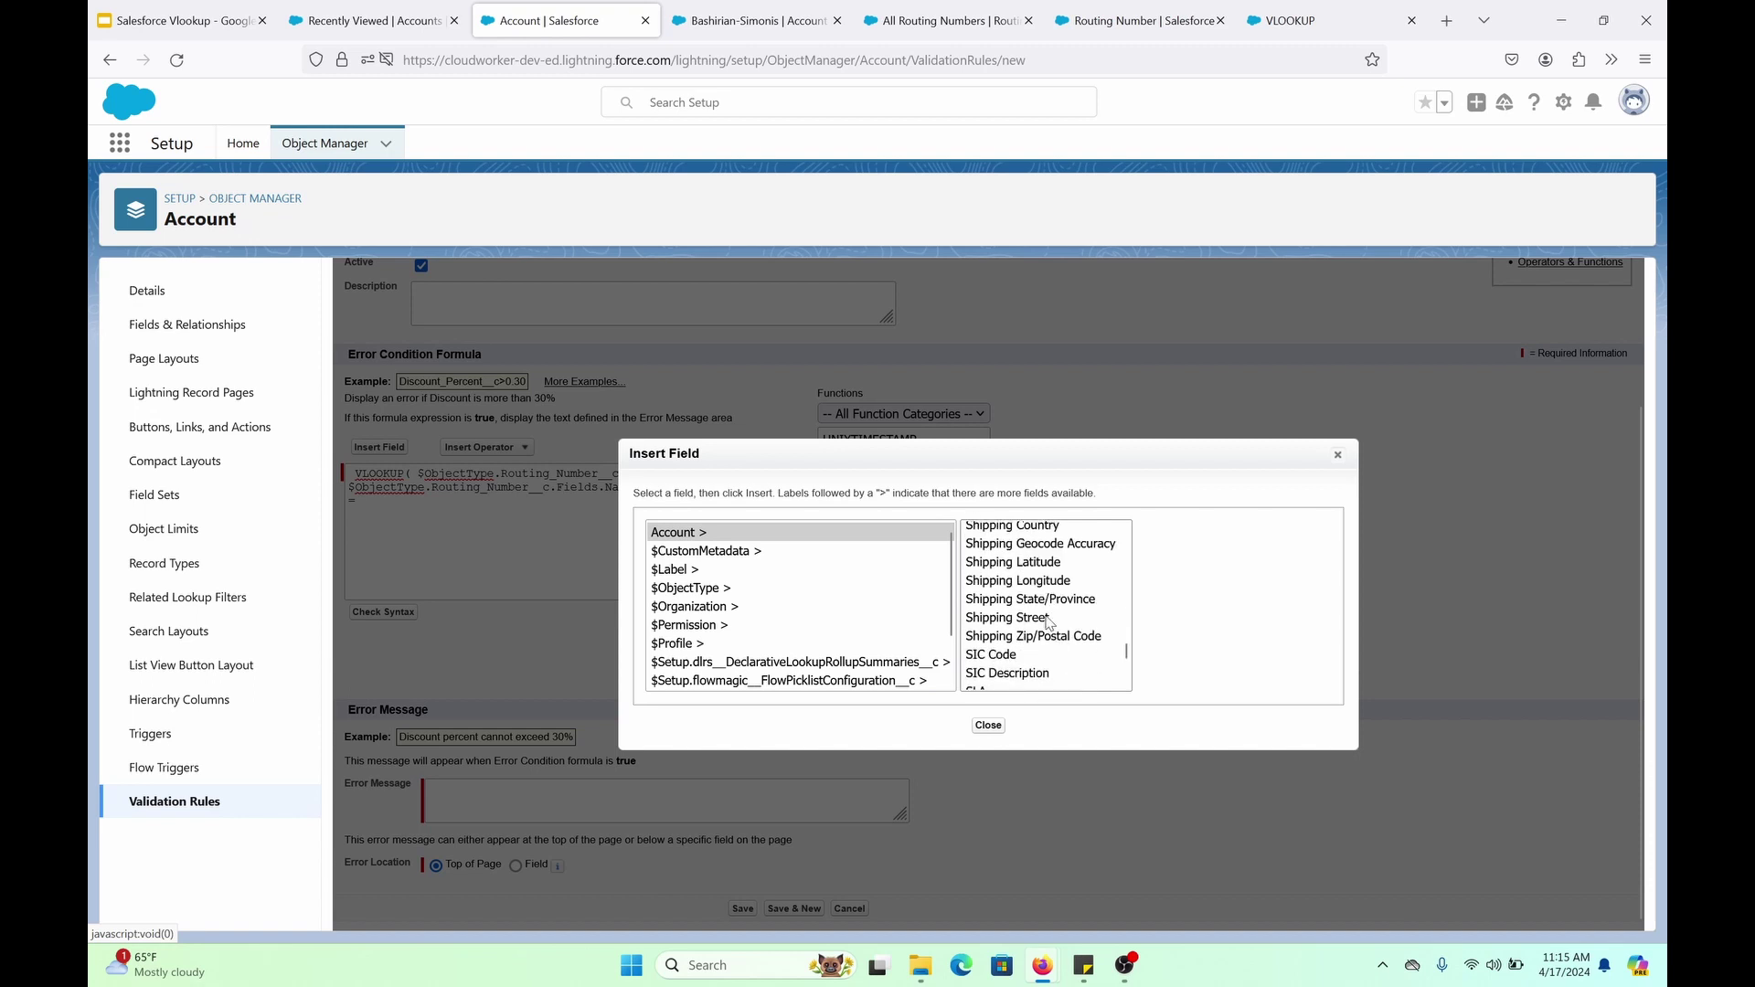
left_click(985, 572)
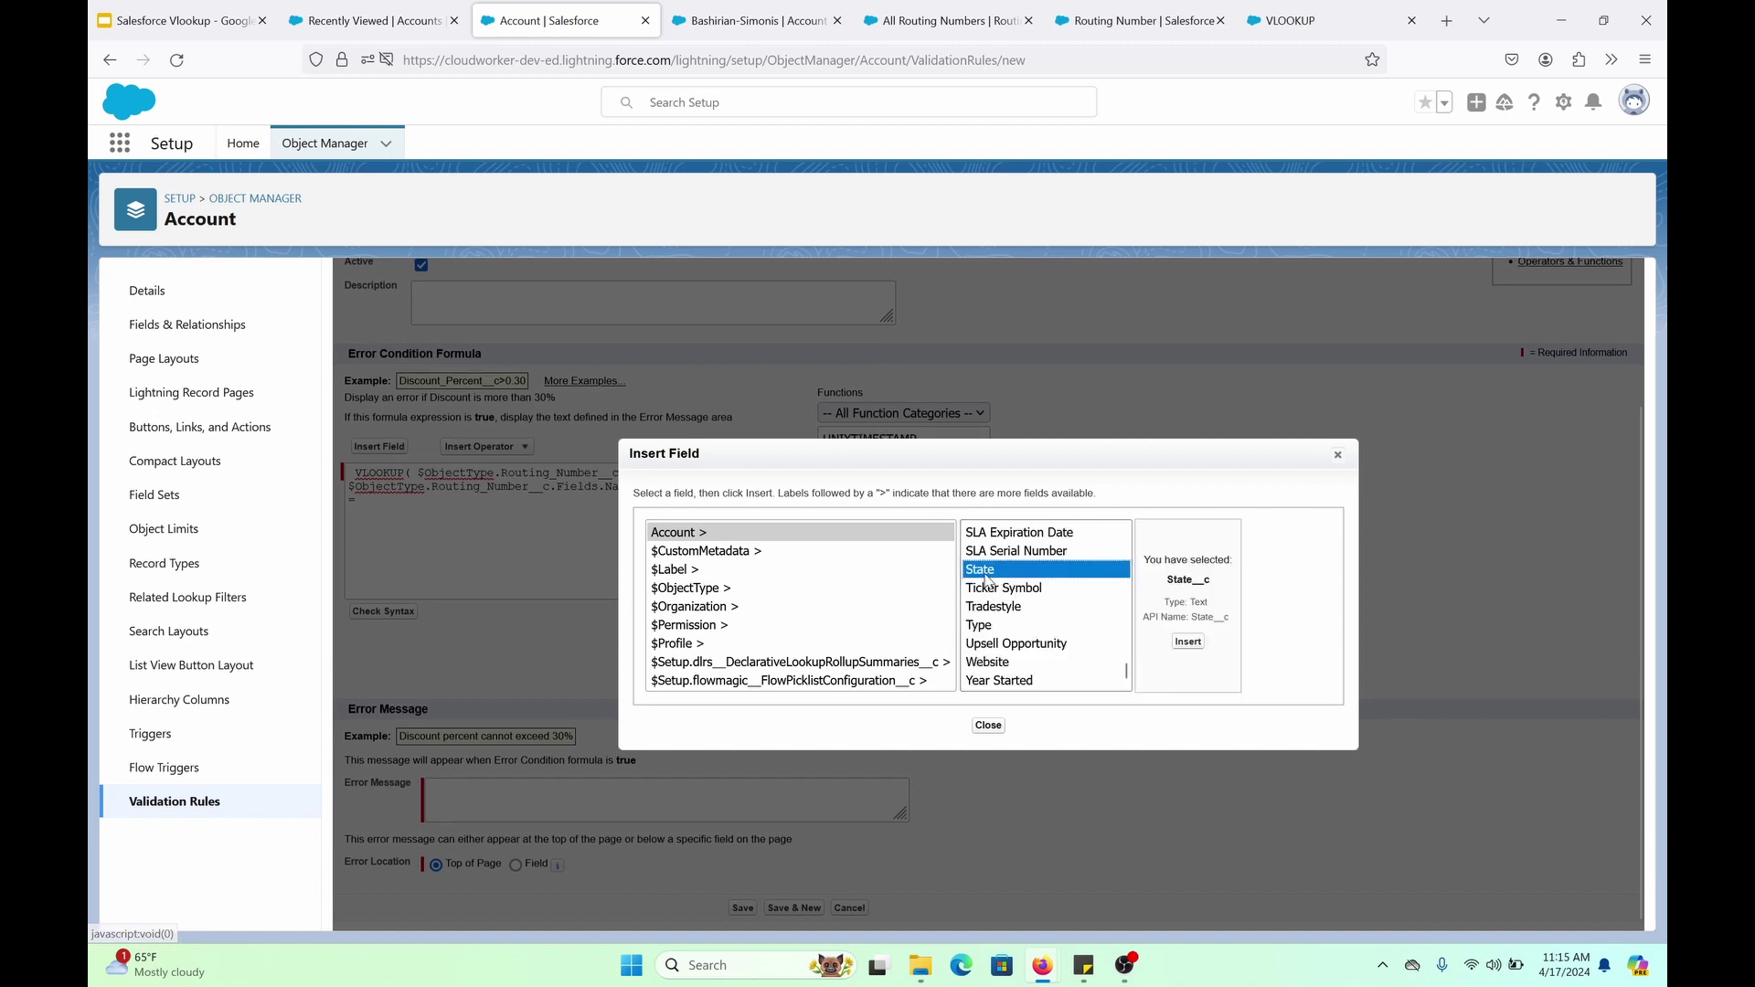
left_click(1184, 649)
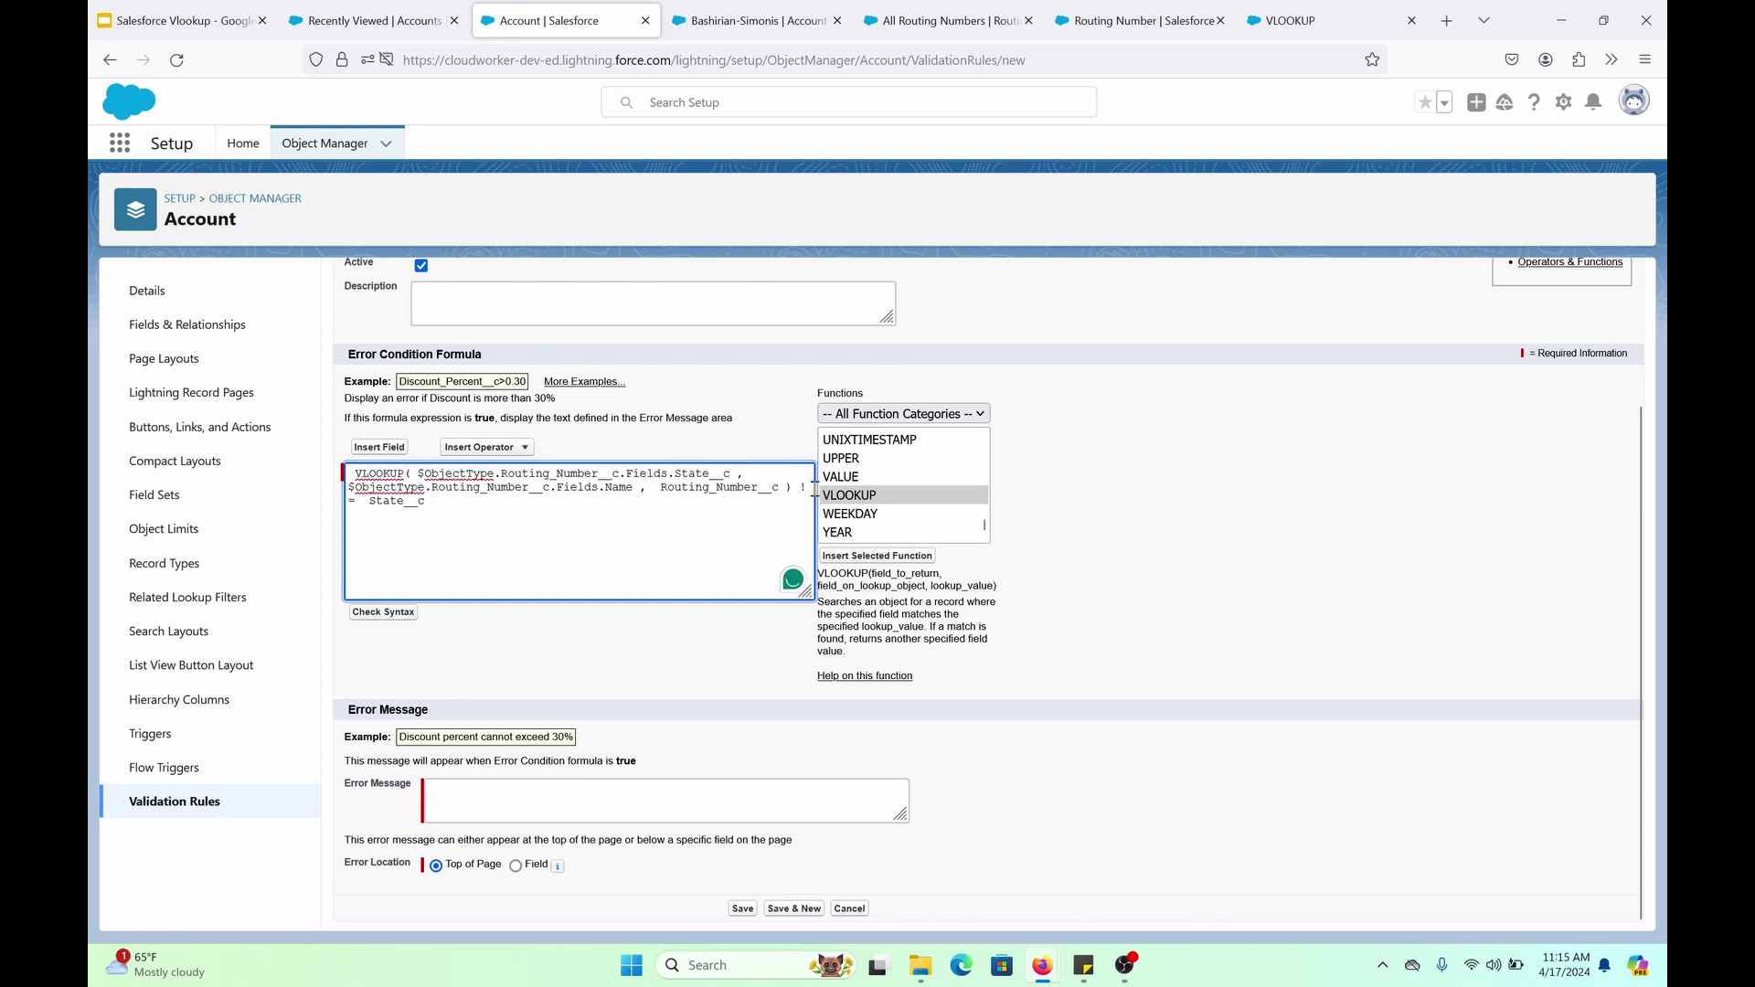
key("Return")
key("BackSpace")
left_click(490, 641)
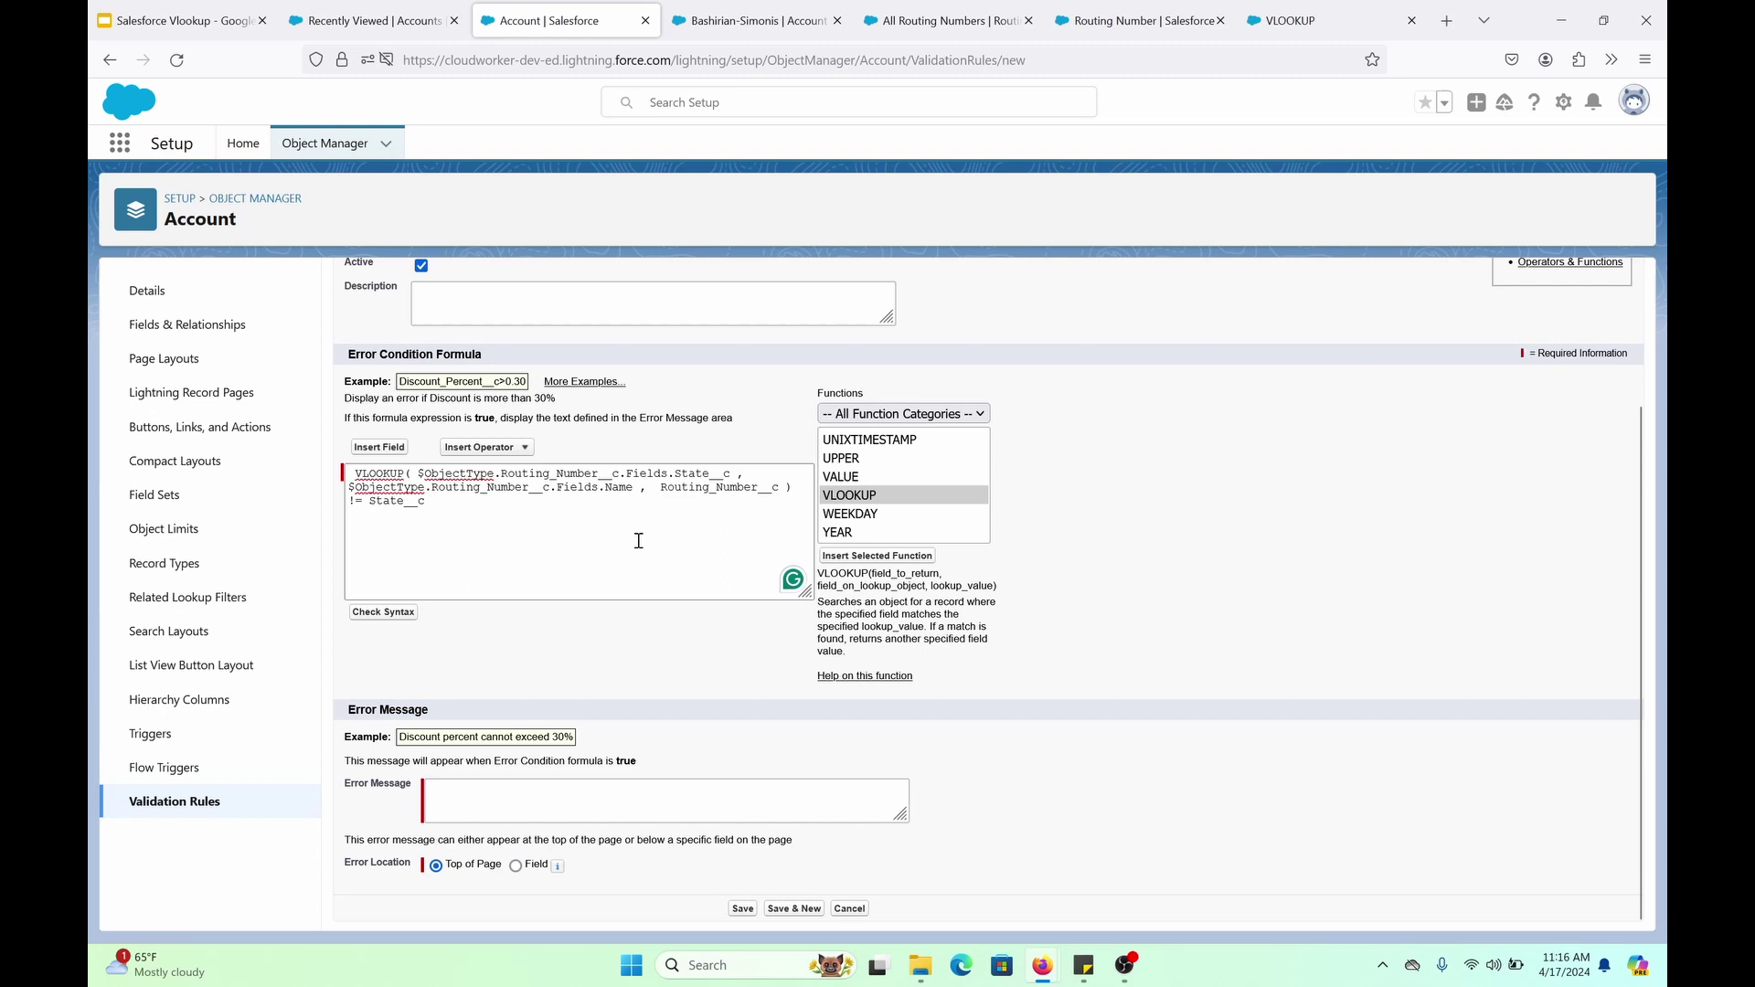
Enter error message 'Type in correct info', check syntax, save the rule, and return to the account
left_click(732, 796)
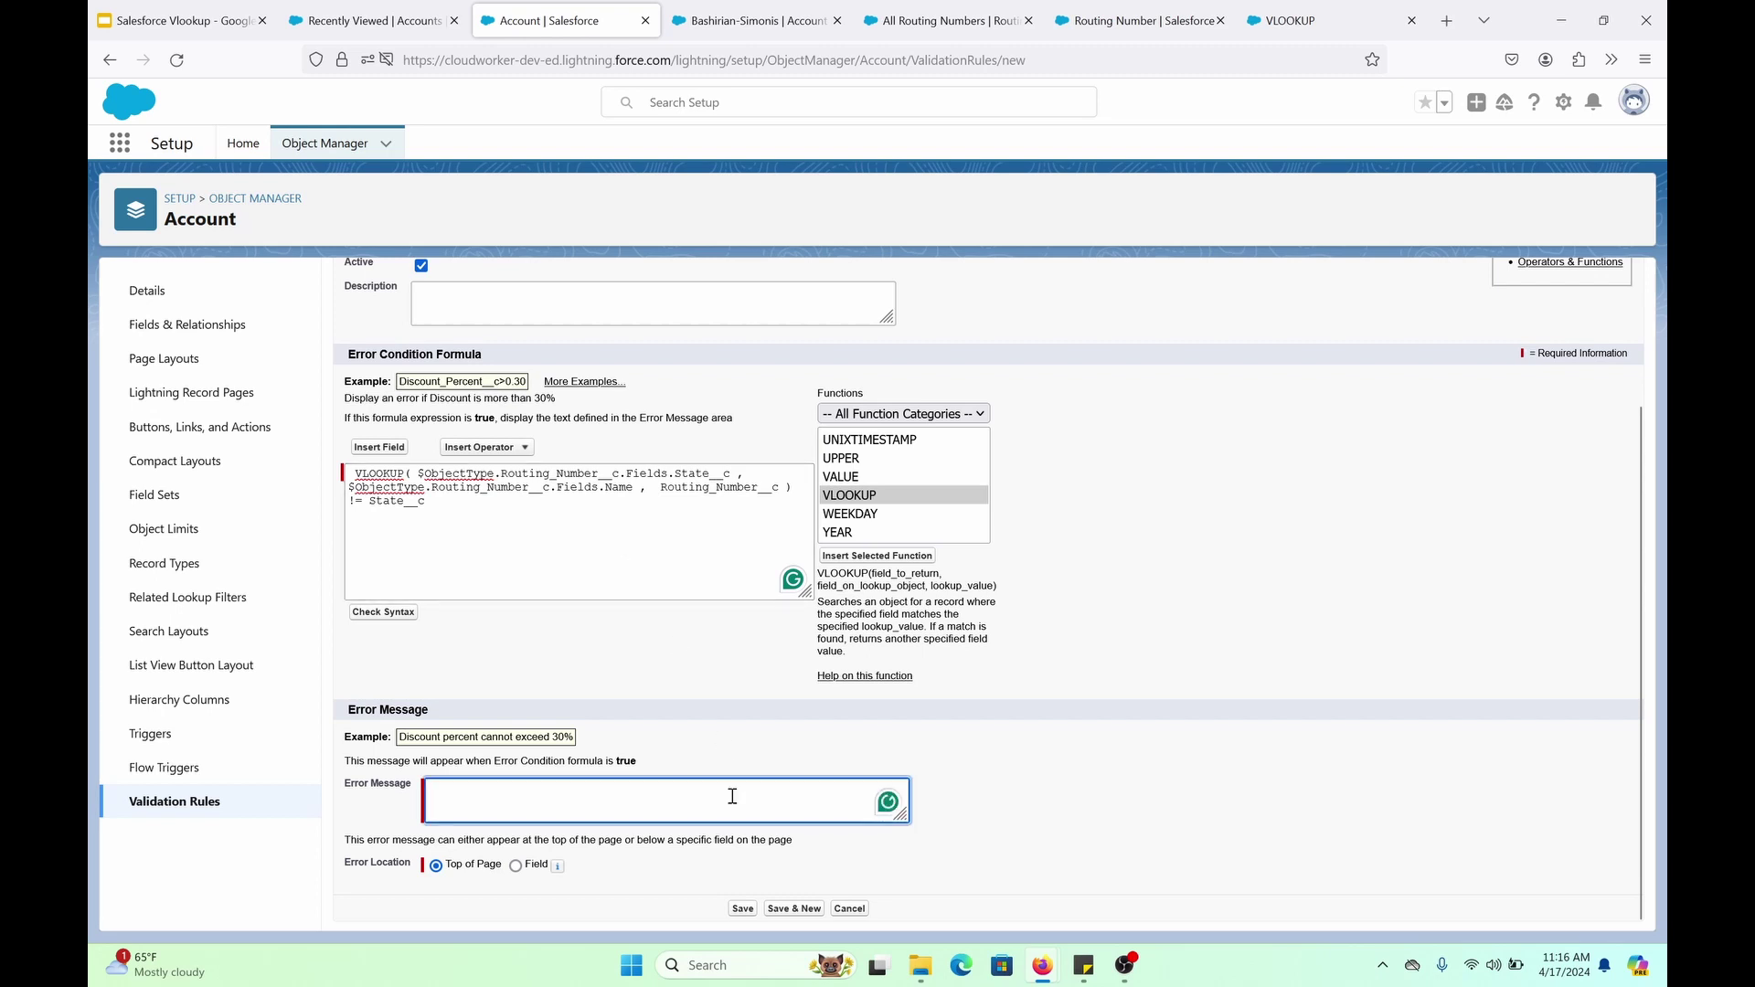
type("Type in correct info")
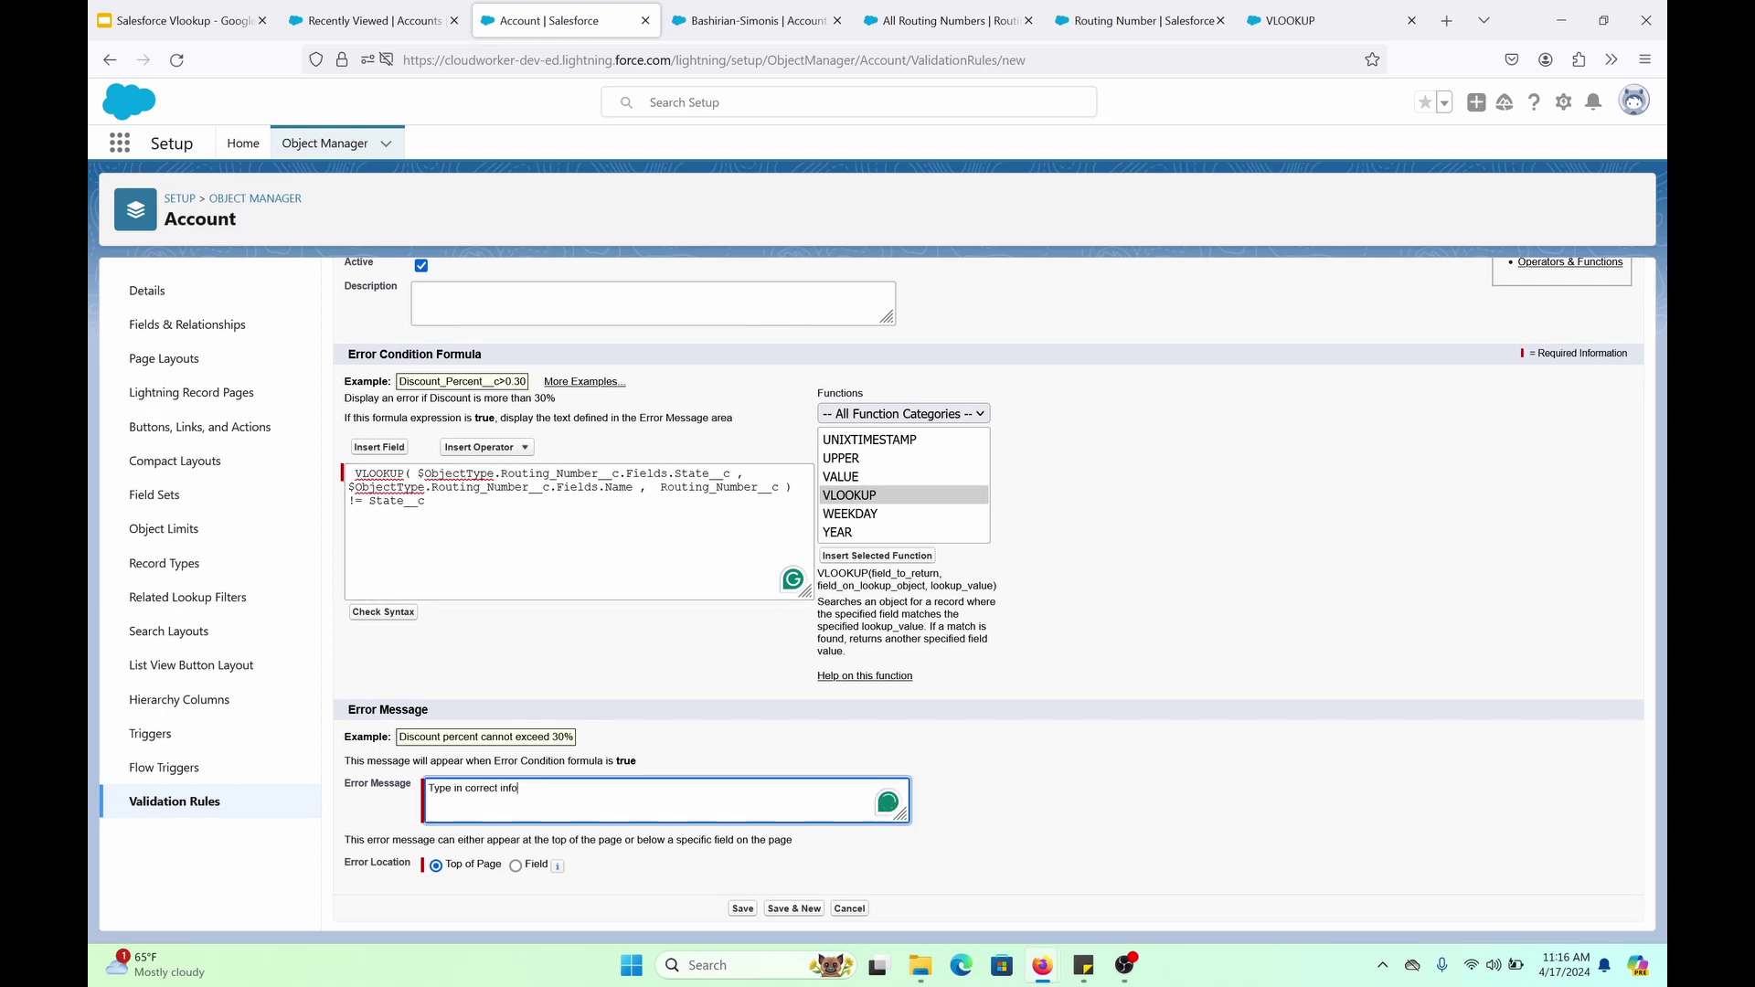
left_click(384, 613)
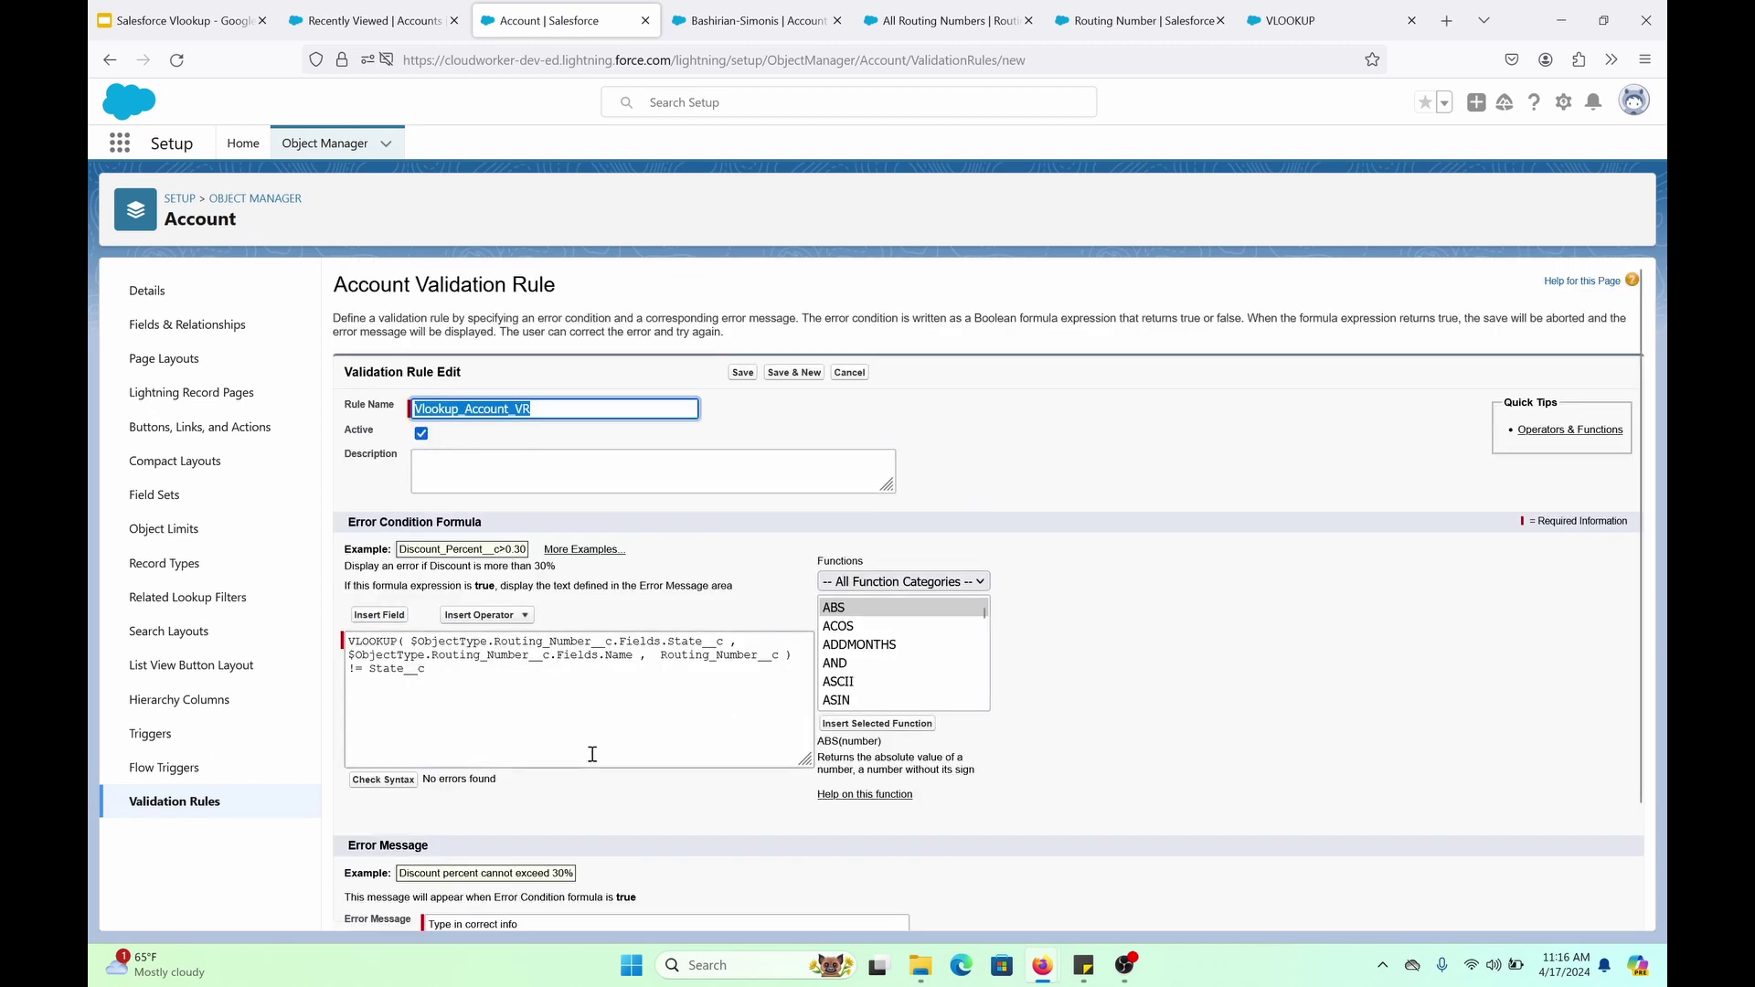
scroll(592, 754, "down", 3)
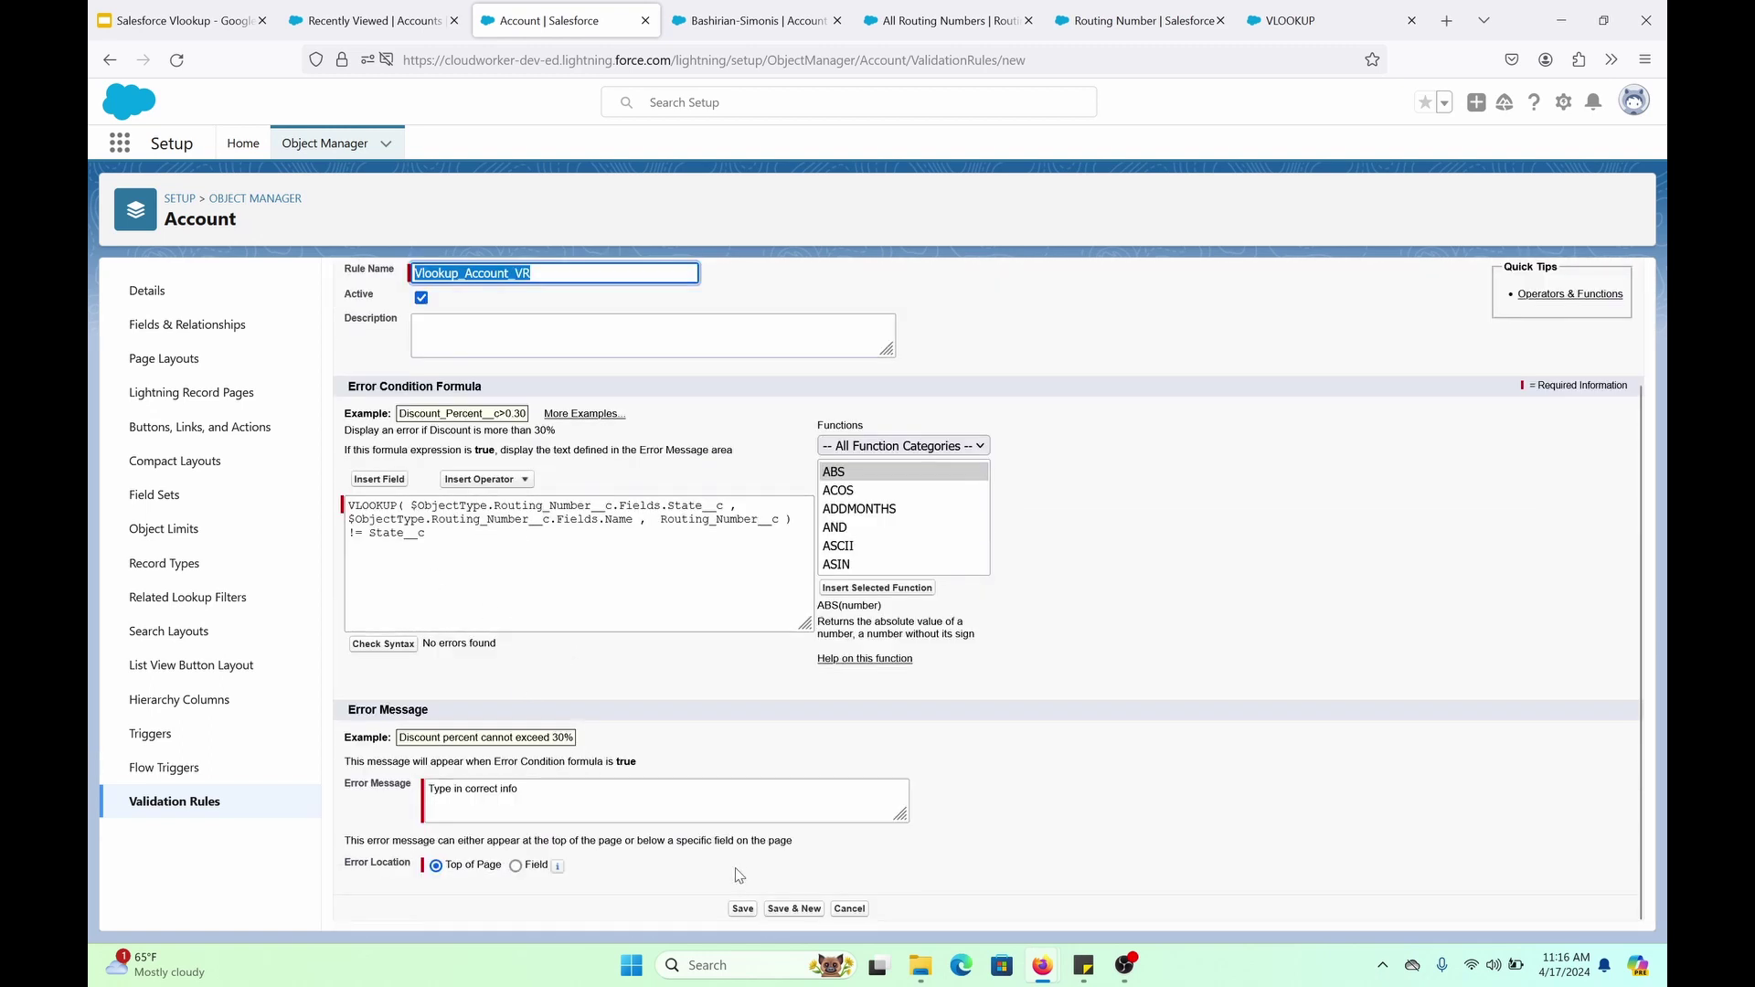
left_click(742, 909)
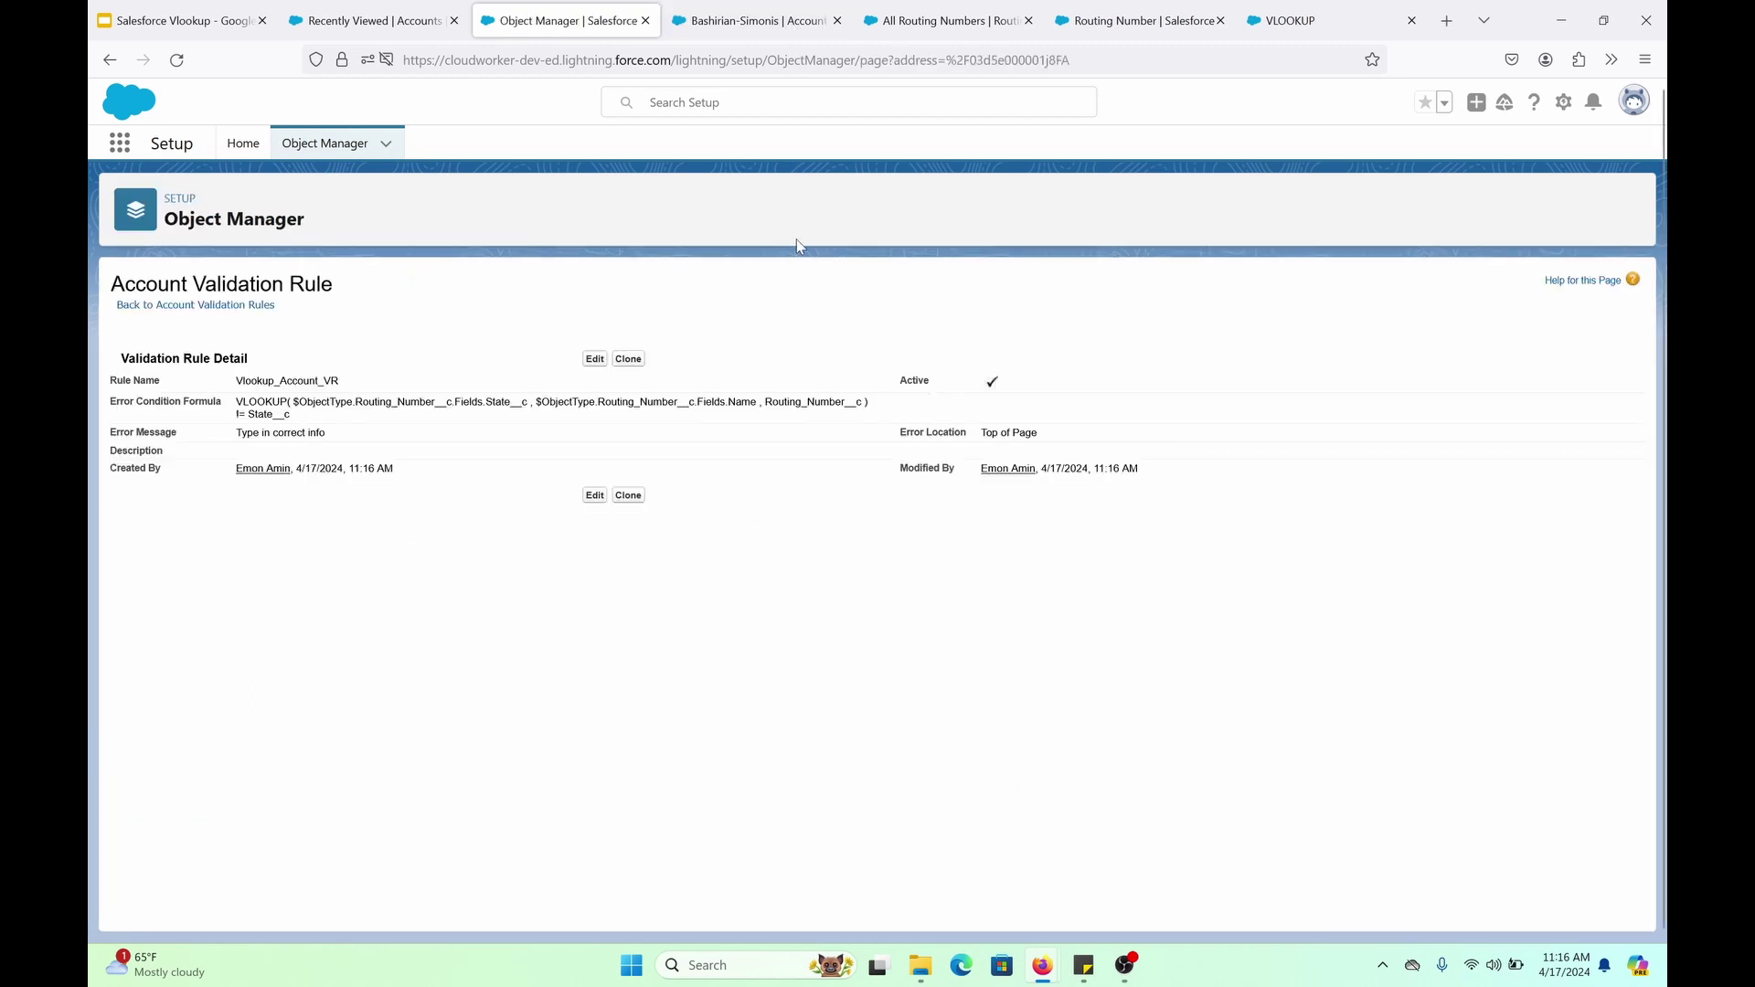
left_click(756, 22)
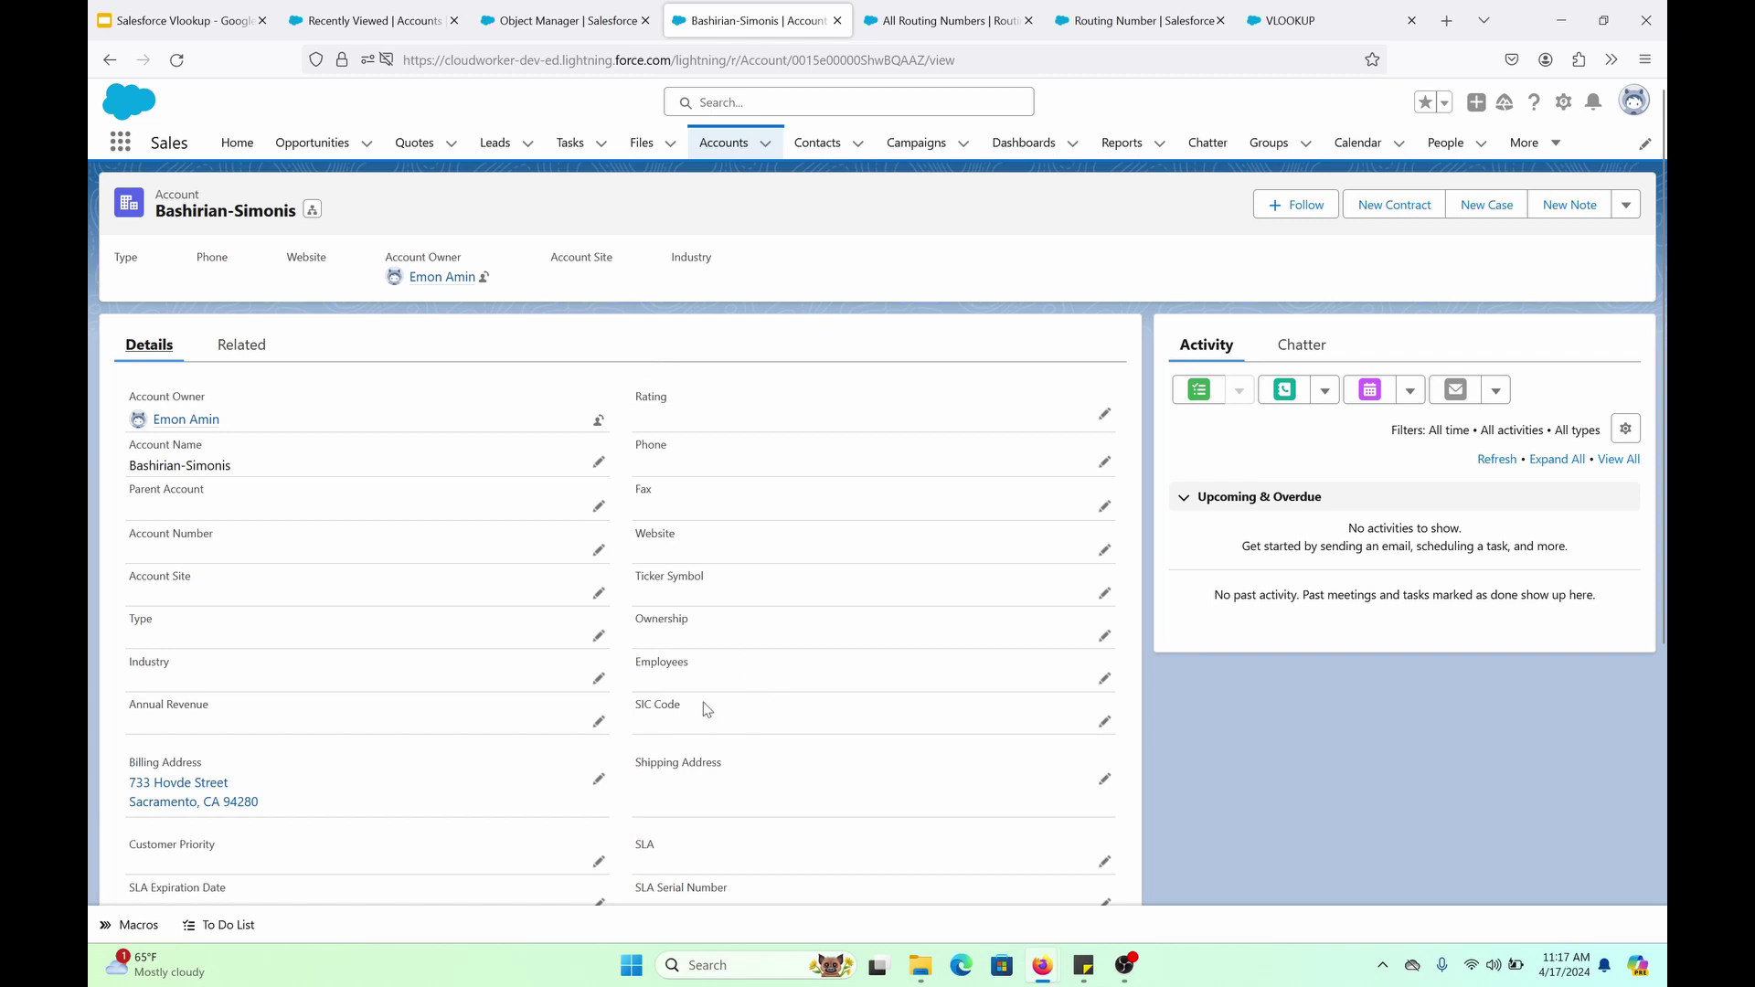
Change the account's Bank Direct Deposit State to California
scroll(644, 681, "down", 3)
scroll(644, 681, "down", 2)
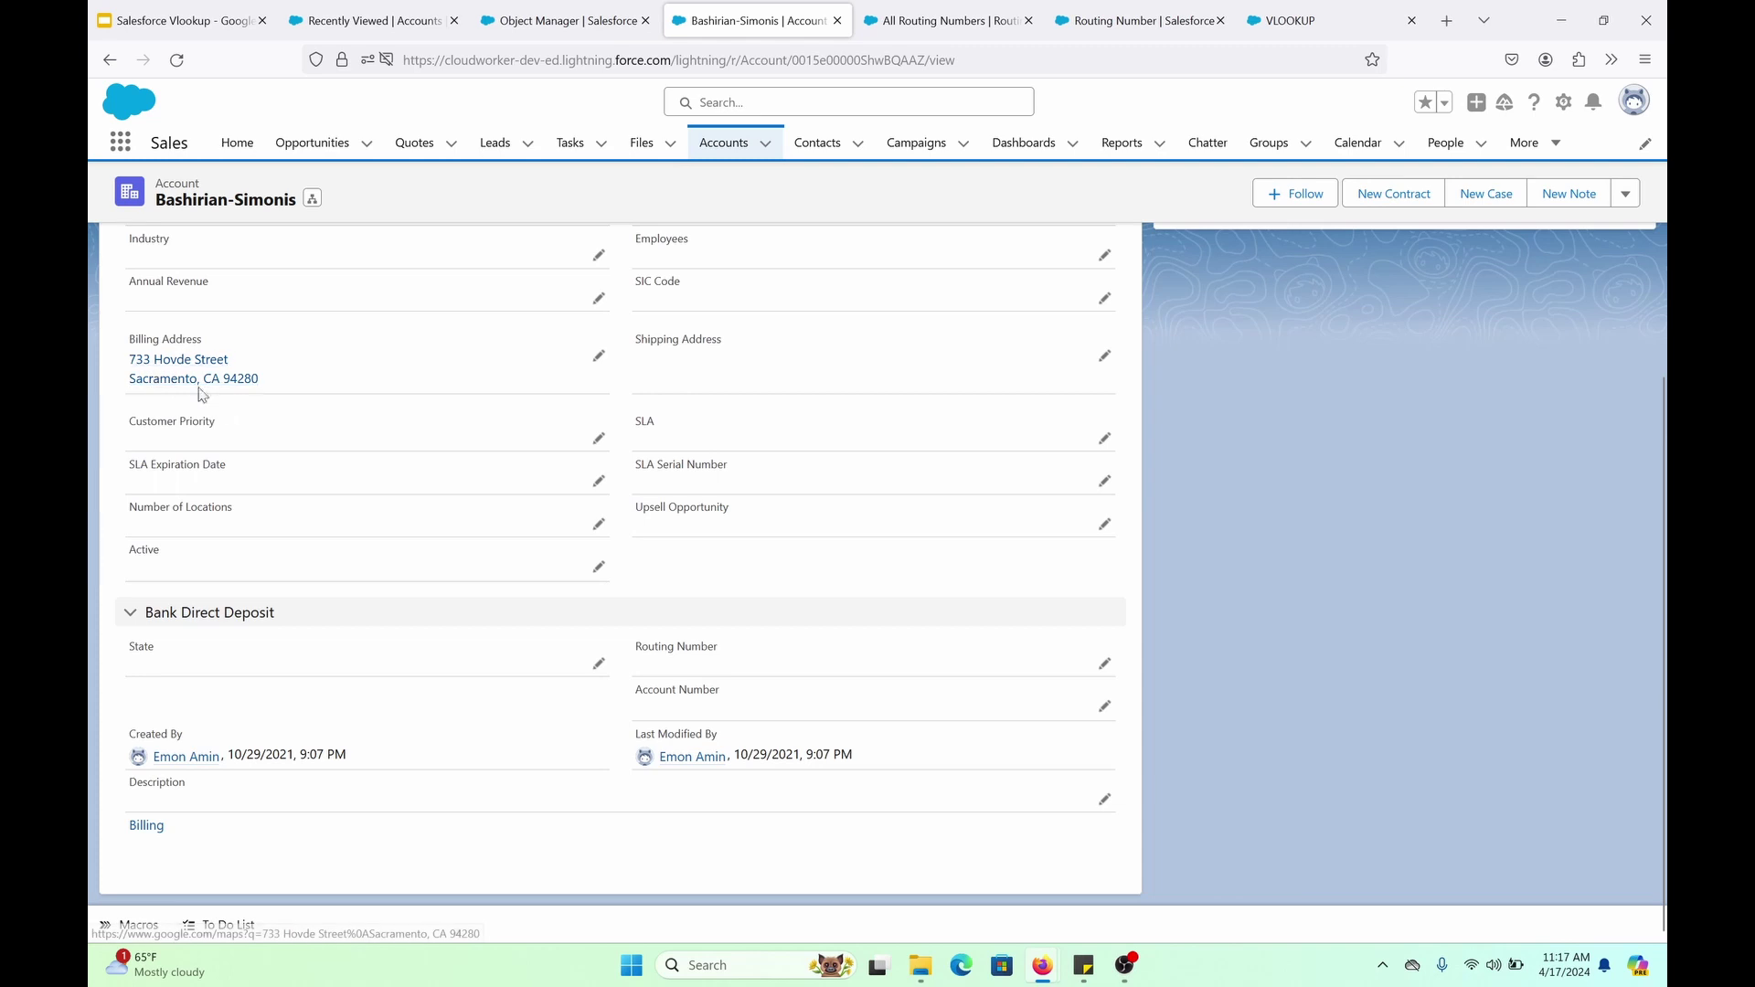
left_click(598, 665)
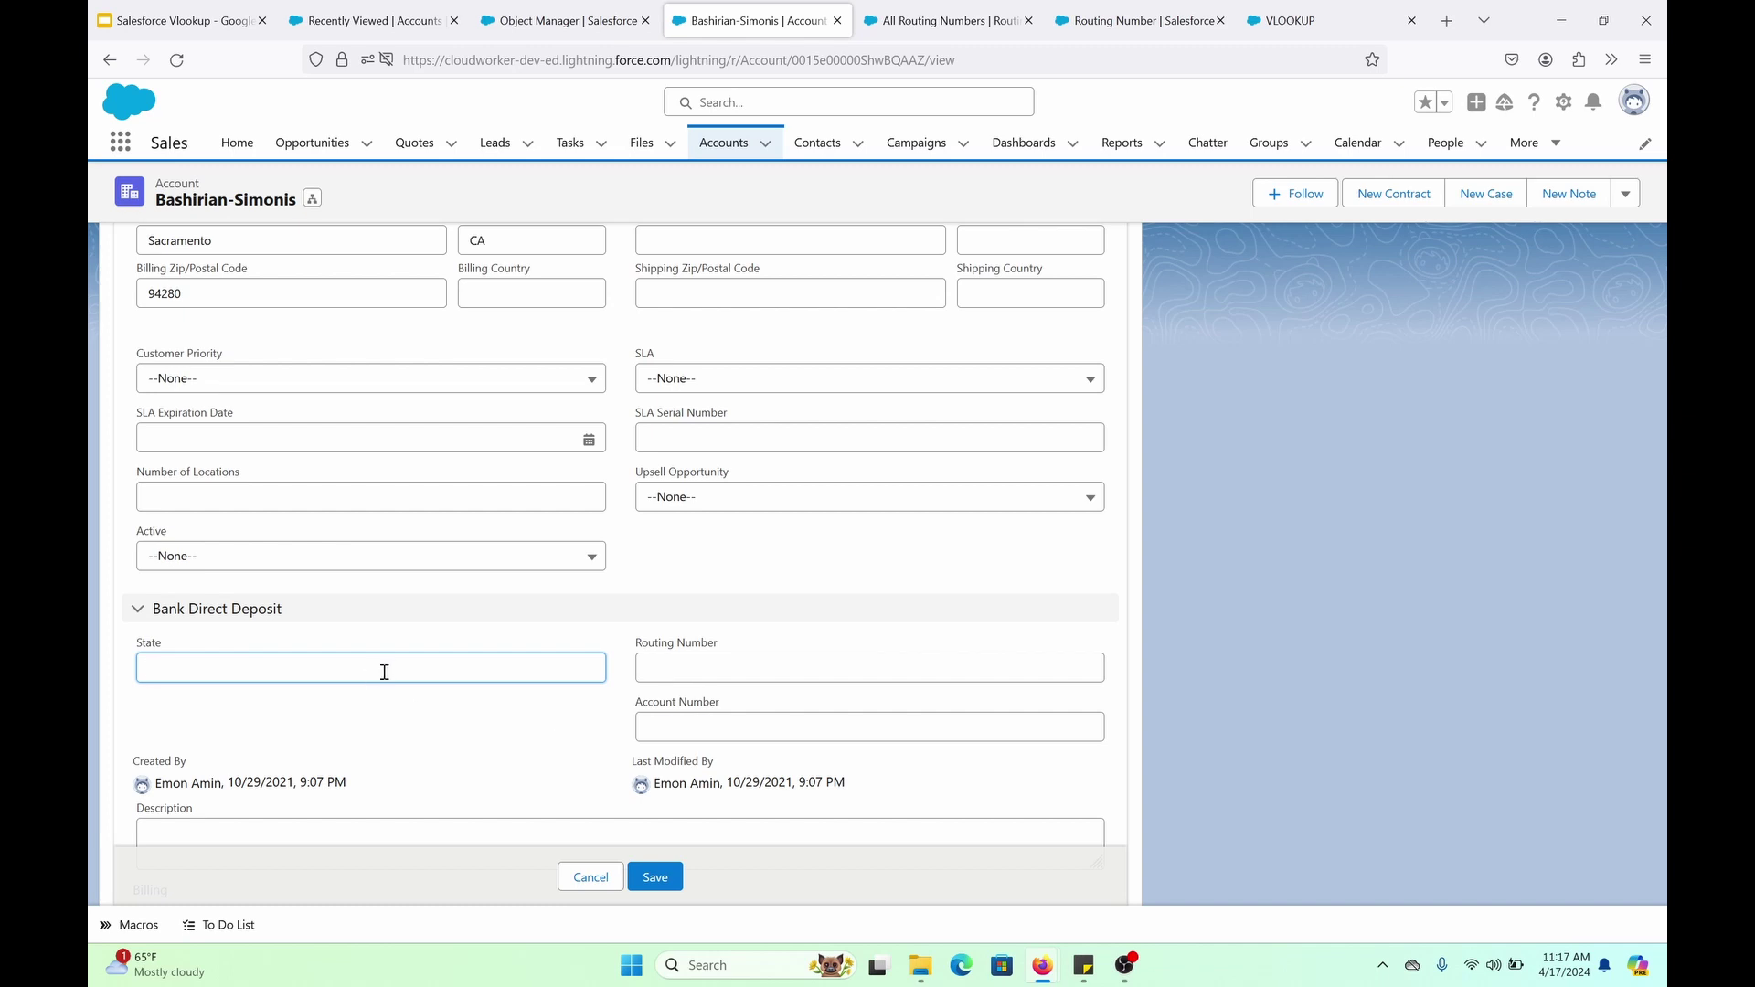
type("California")
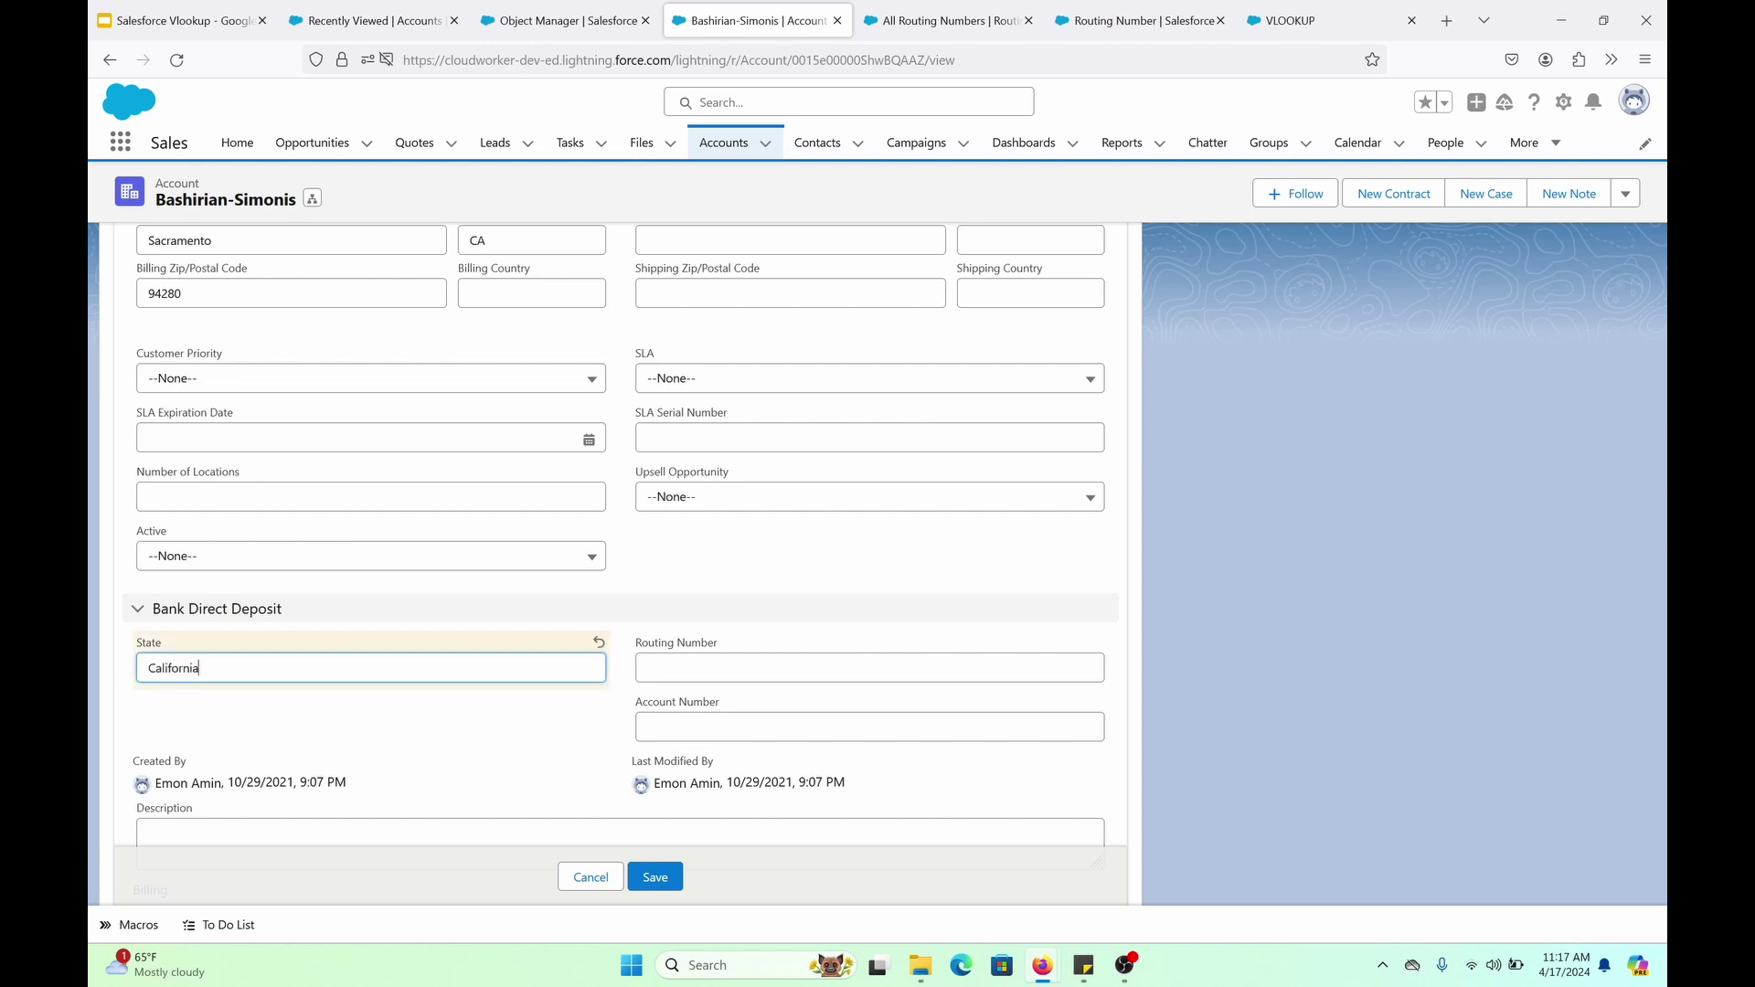
left_click(648, 668)
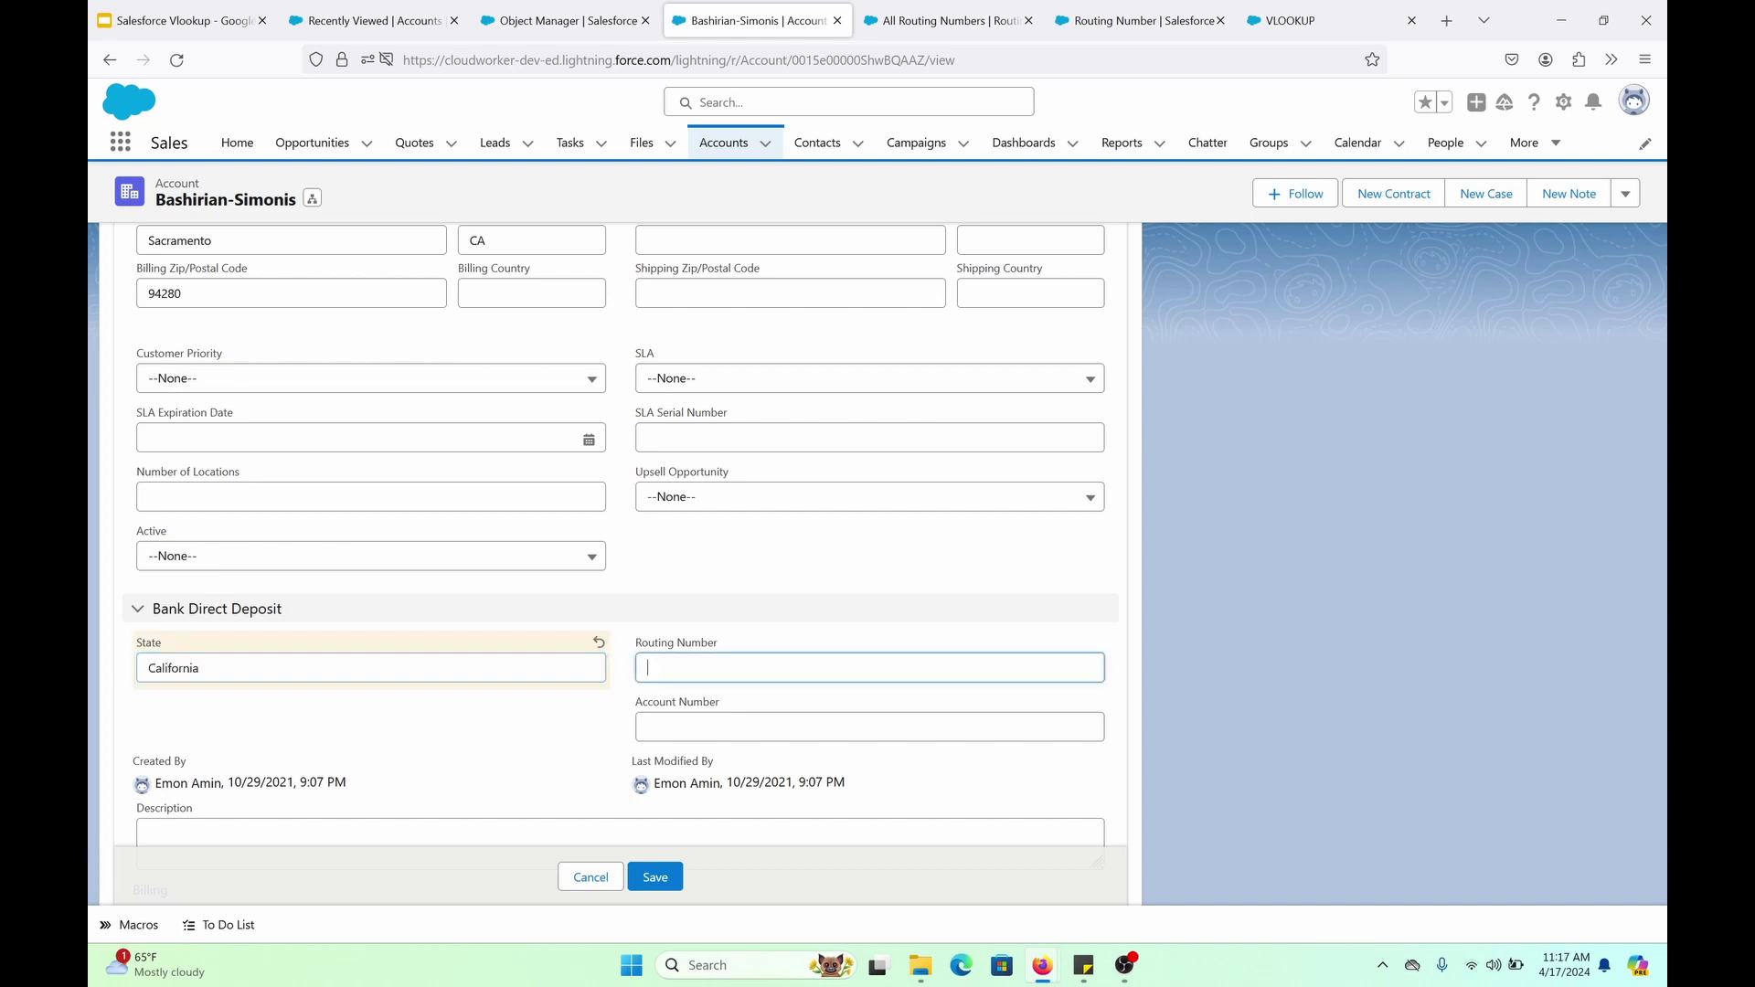
Copy California's routing number 121000248 from All Routing Numbers and return to the account's Routing Number field
left_click(1143, 20)
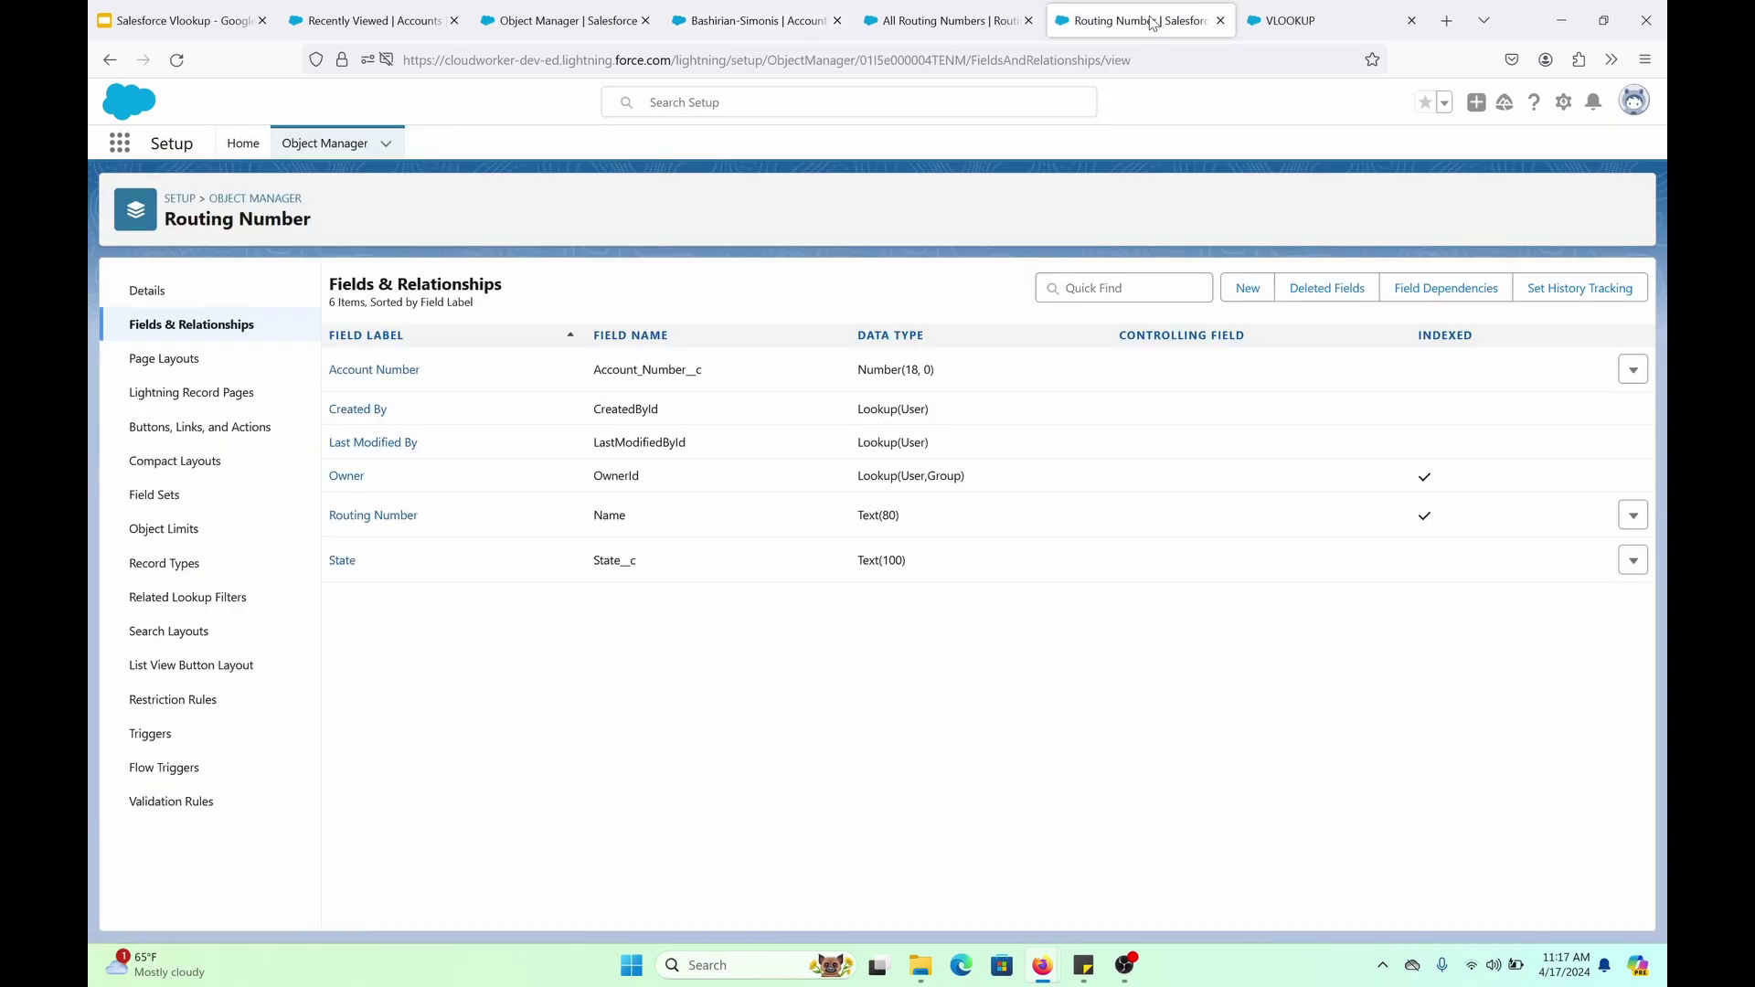
left_click(928, 34)
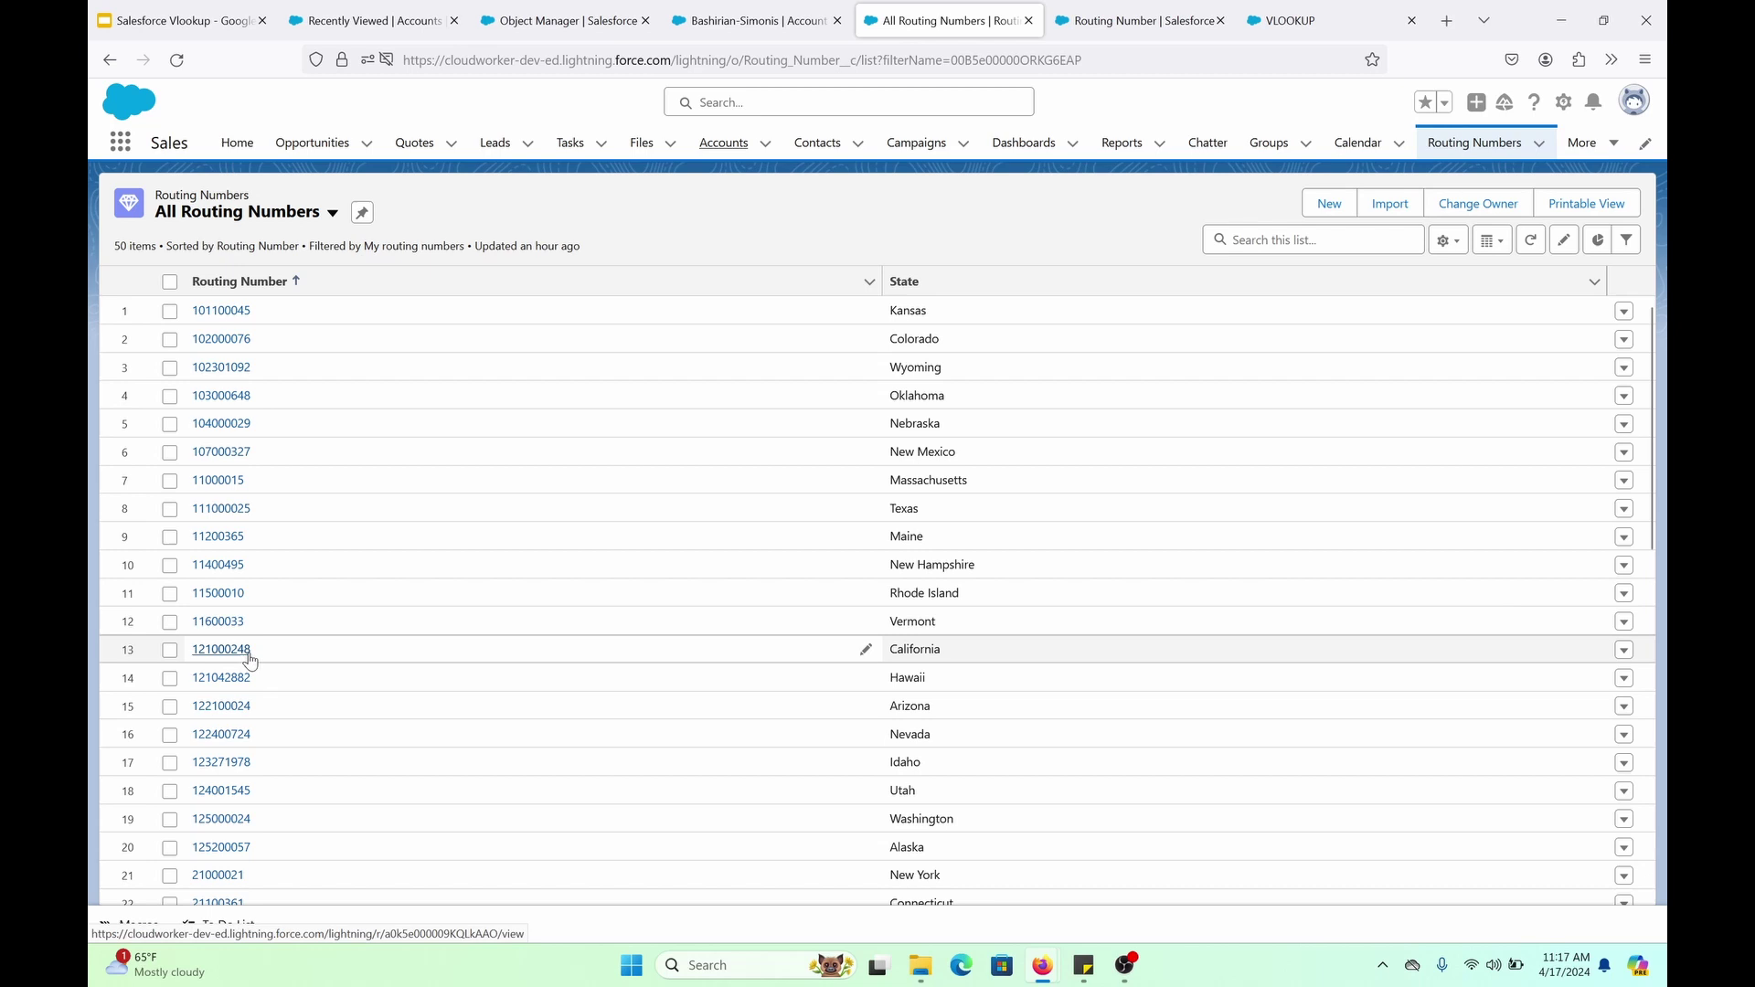
left_click_drag(269, 652, 192, 651)
right_click(206, 649)
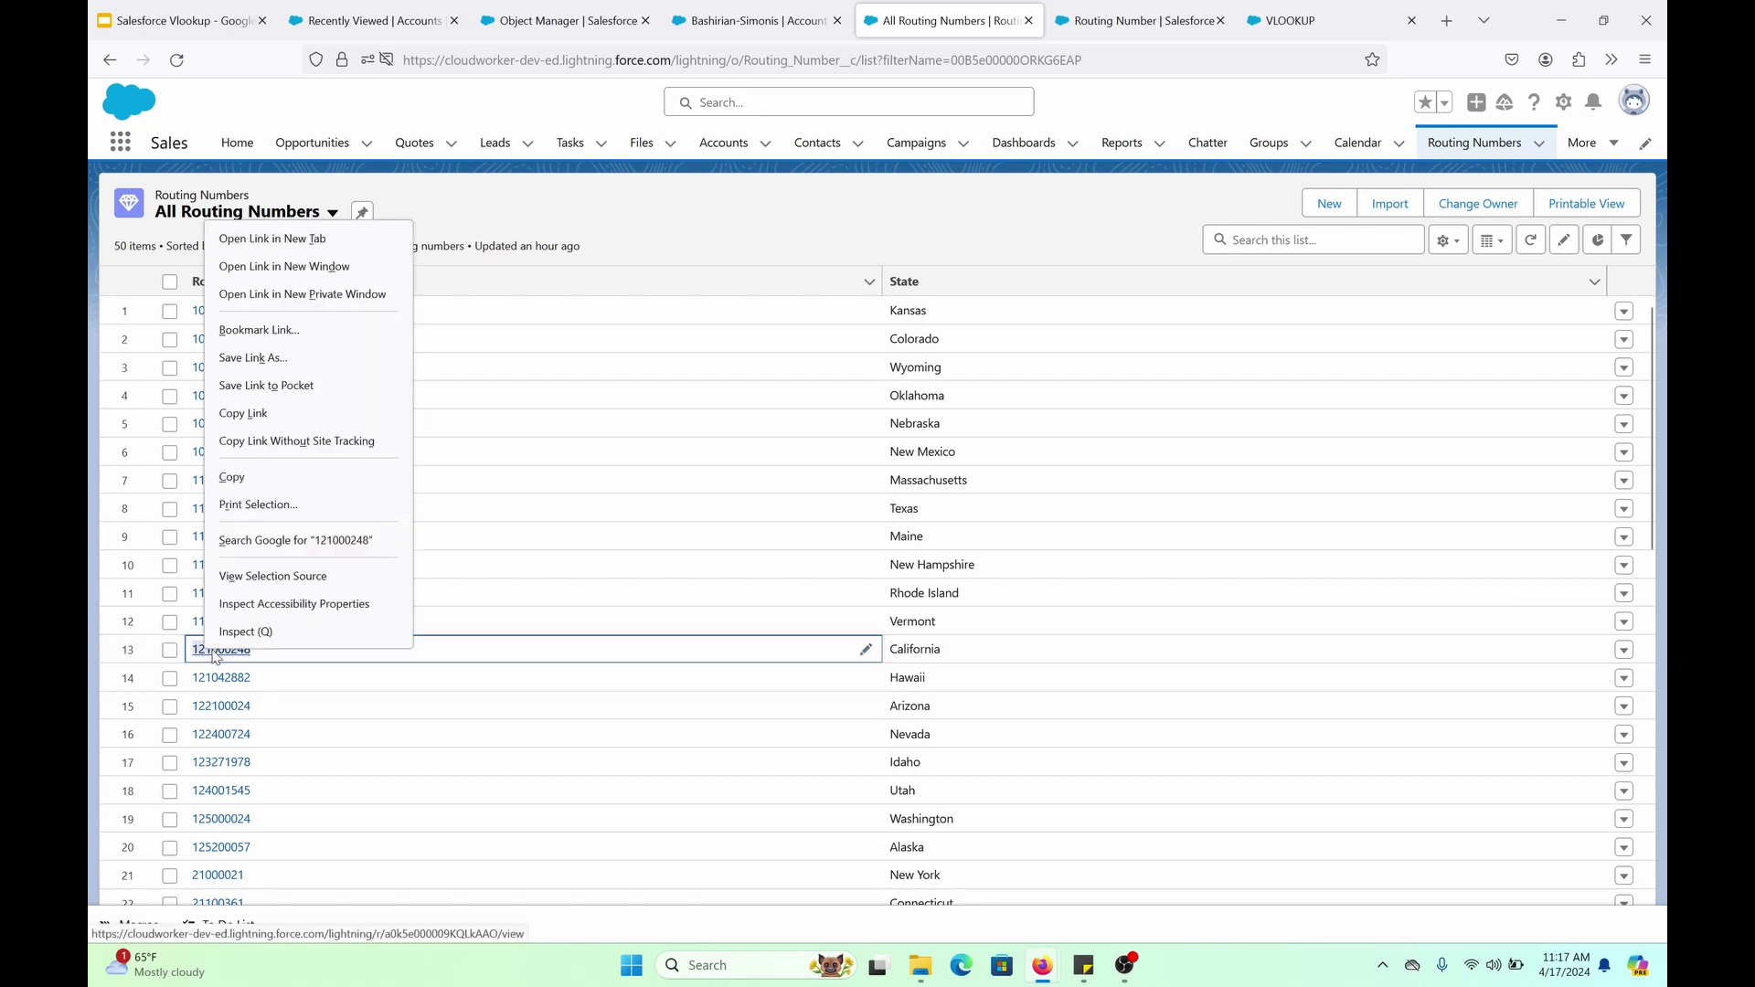
left_click(291, 479)
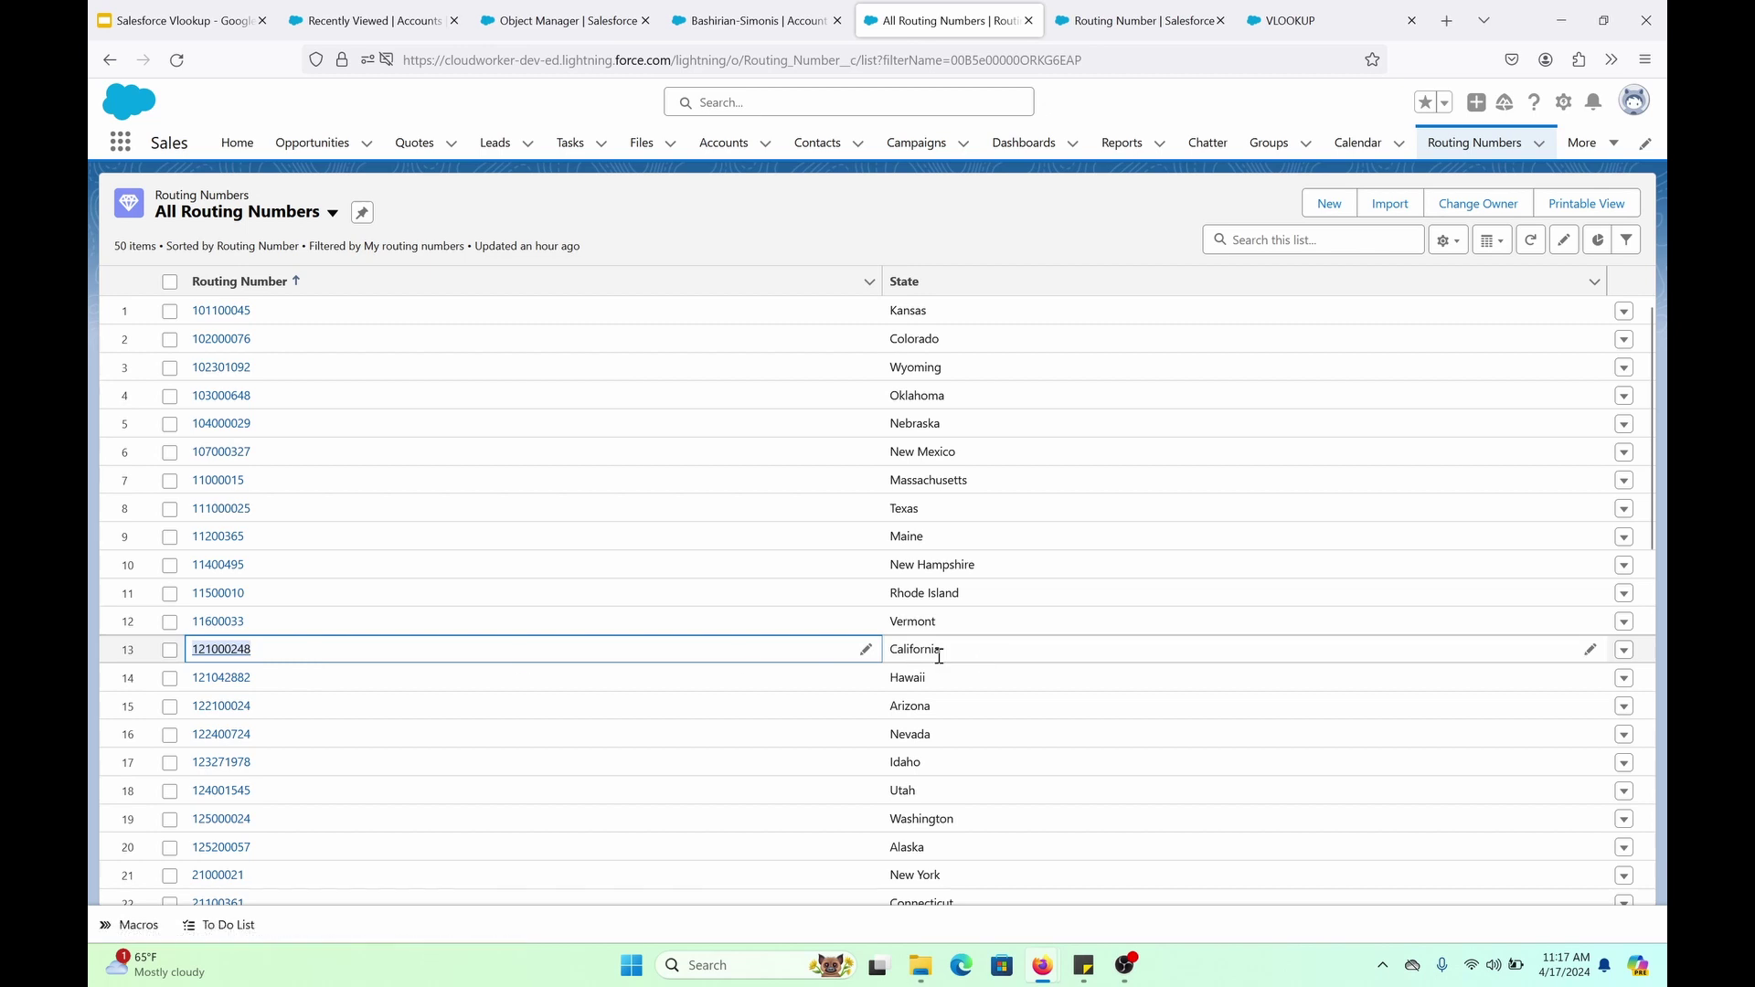
left_click(542, 9)
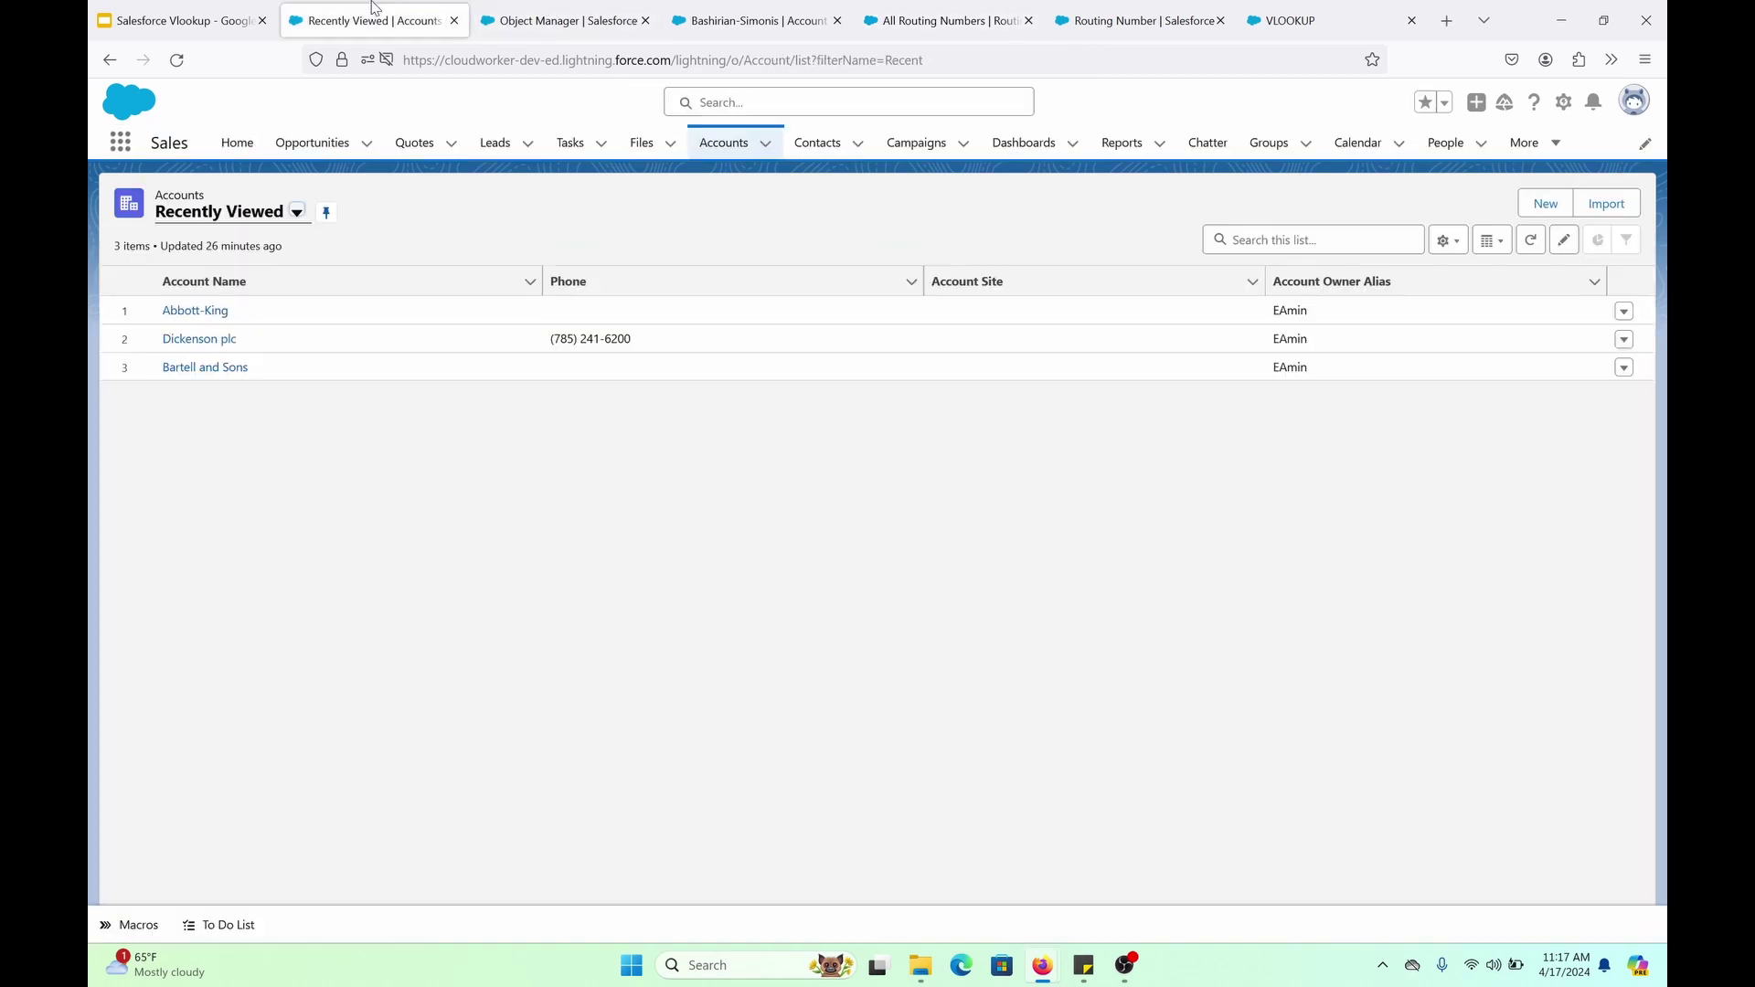
left_click(751, 20)
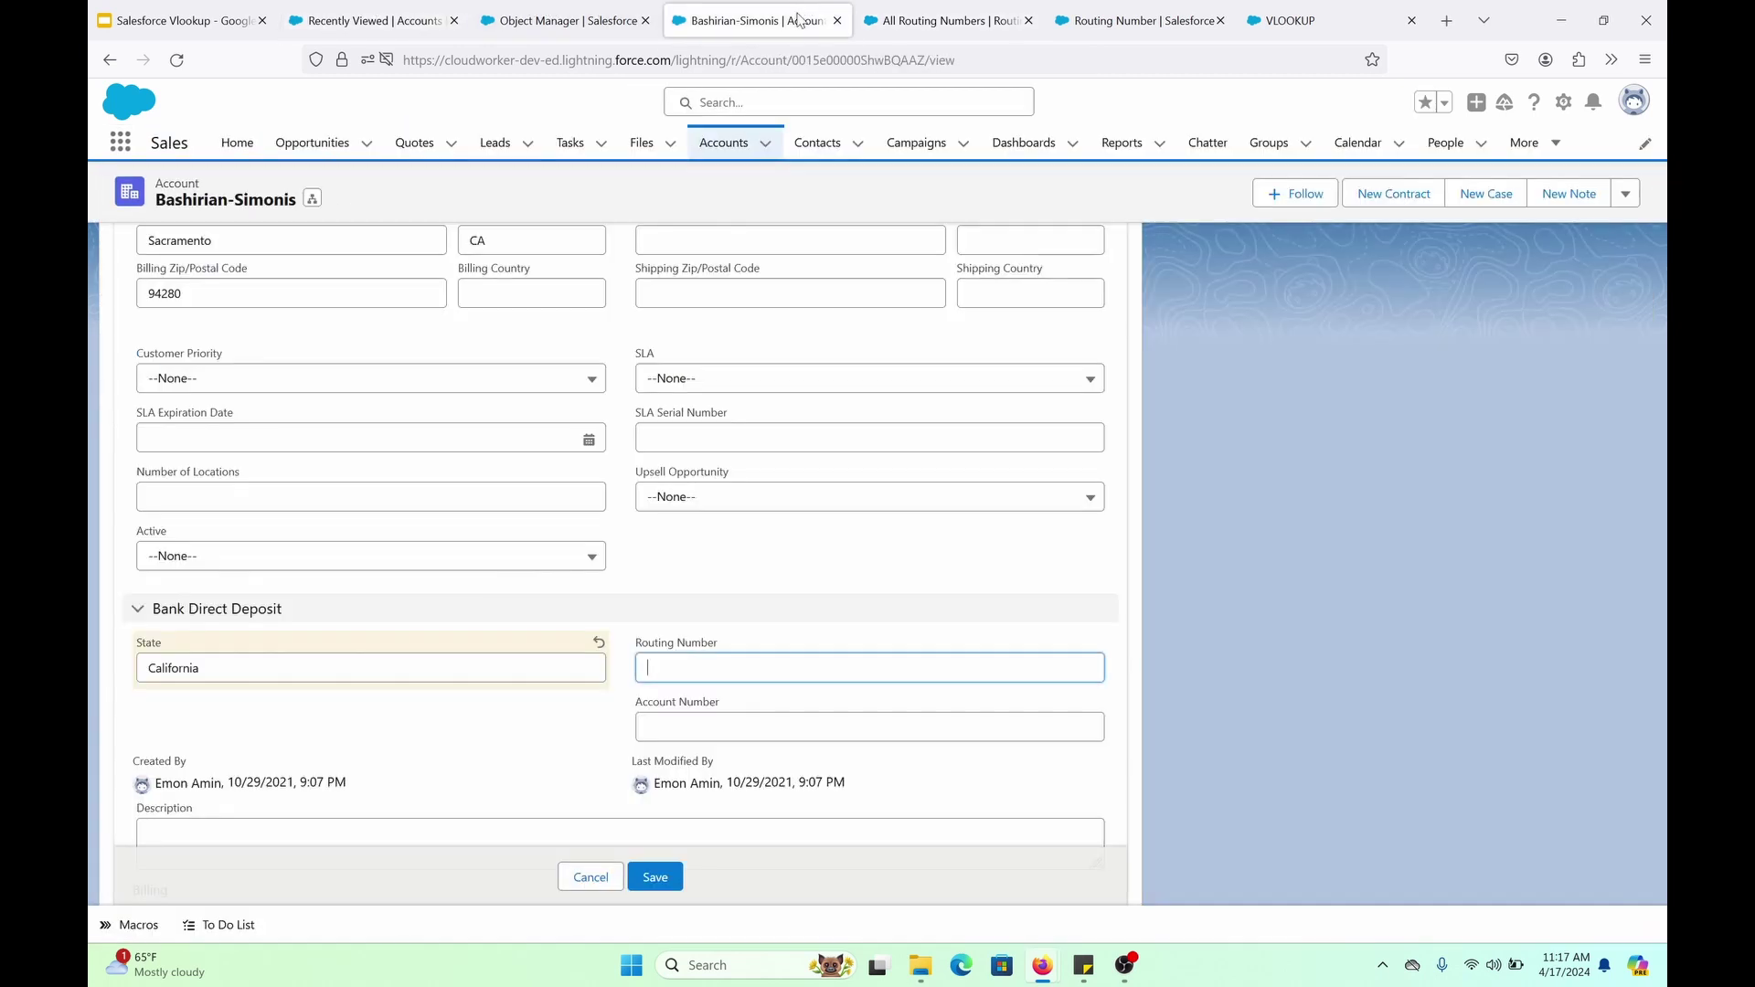
right_click(730, 668)
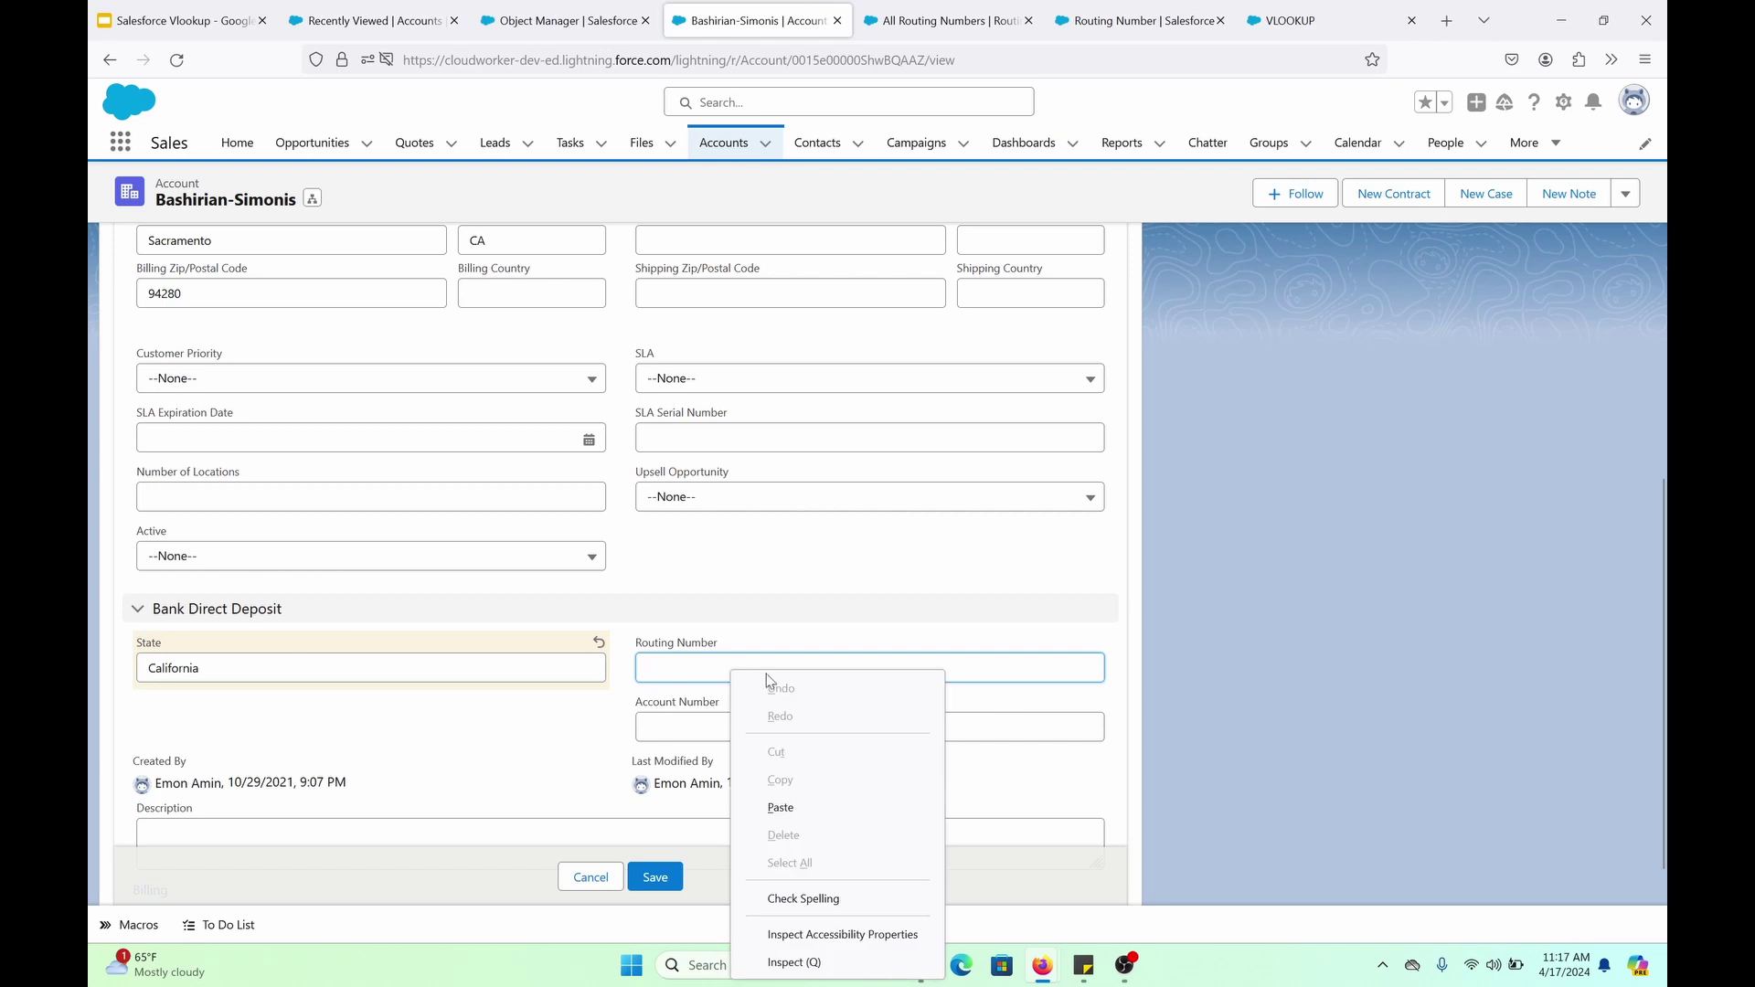
Paste 121000248, alter it to the mismatched 121000249, and attempt a save to trigger the error
left_click(809, 806)
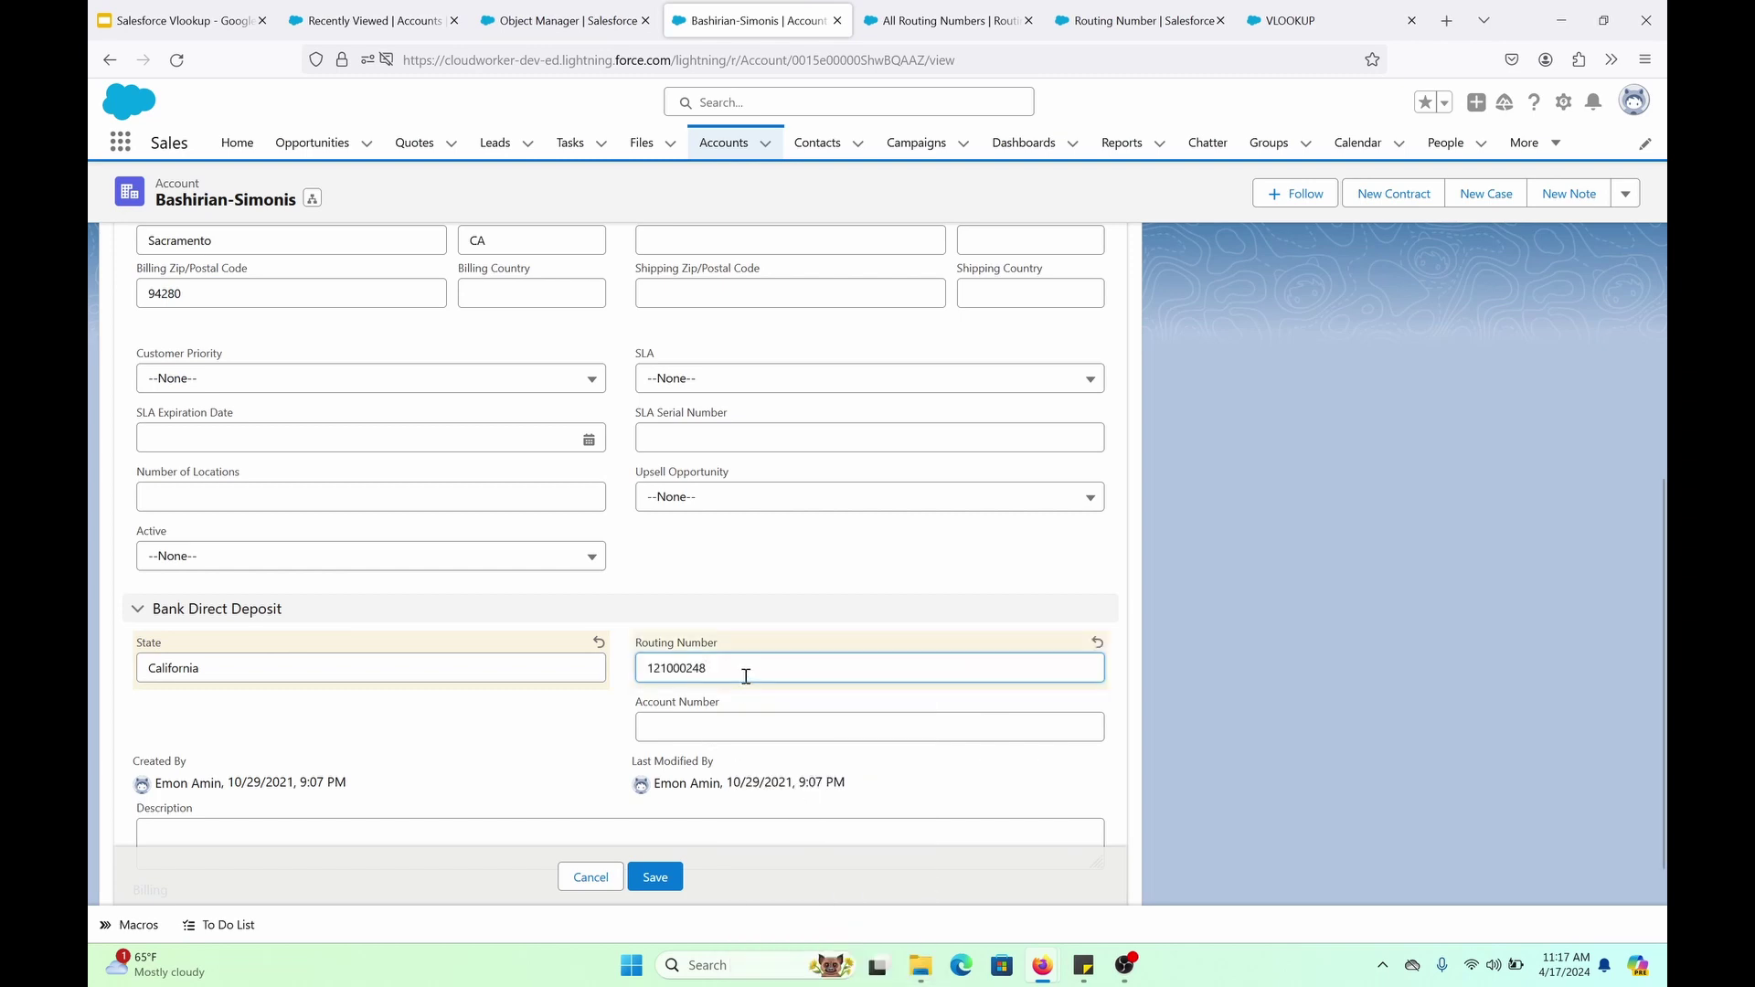
key("BackSpace")
type("9")
left_click(655, 880)
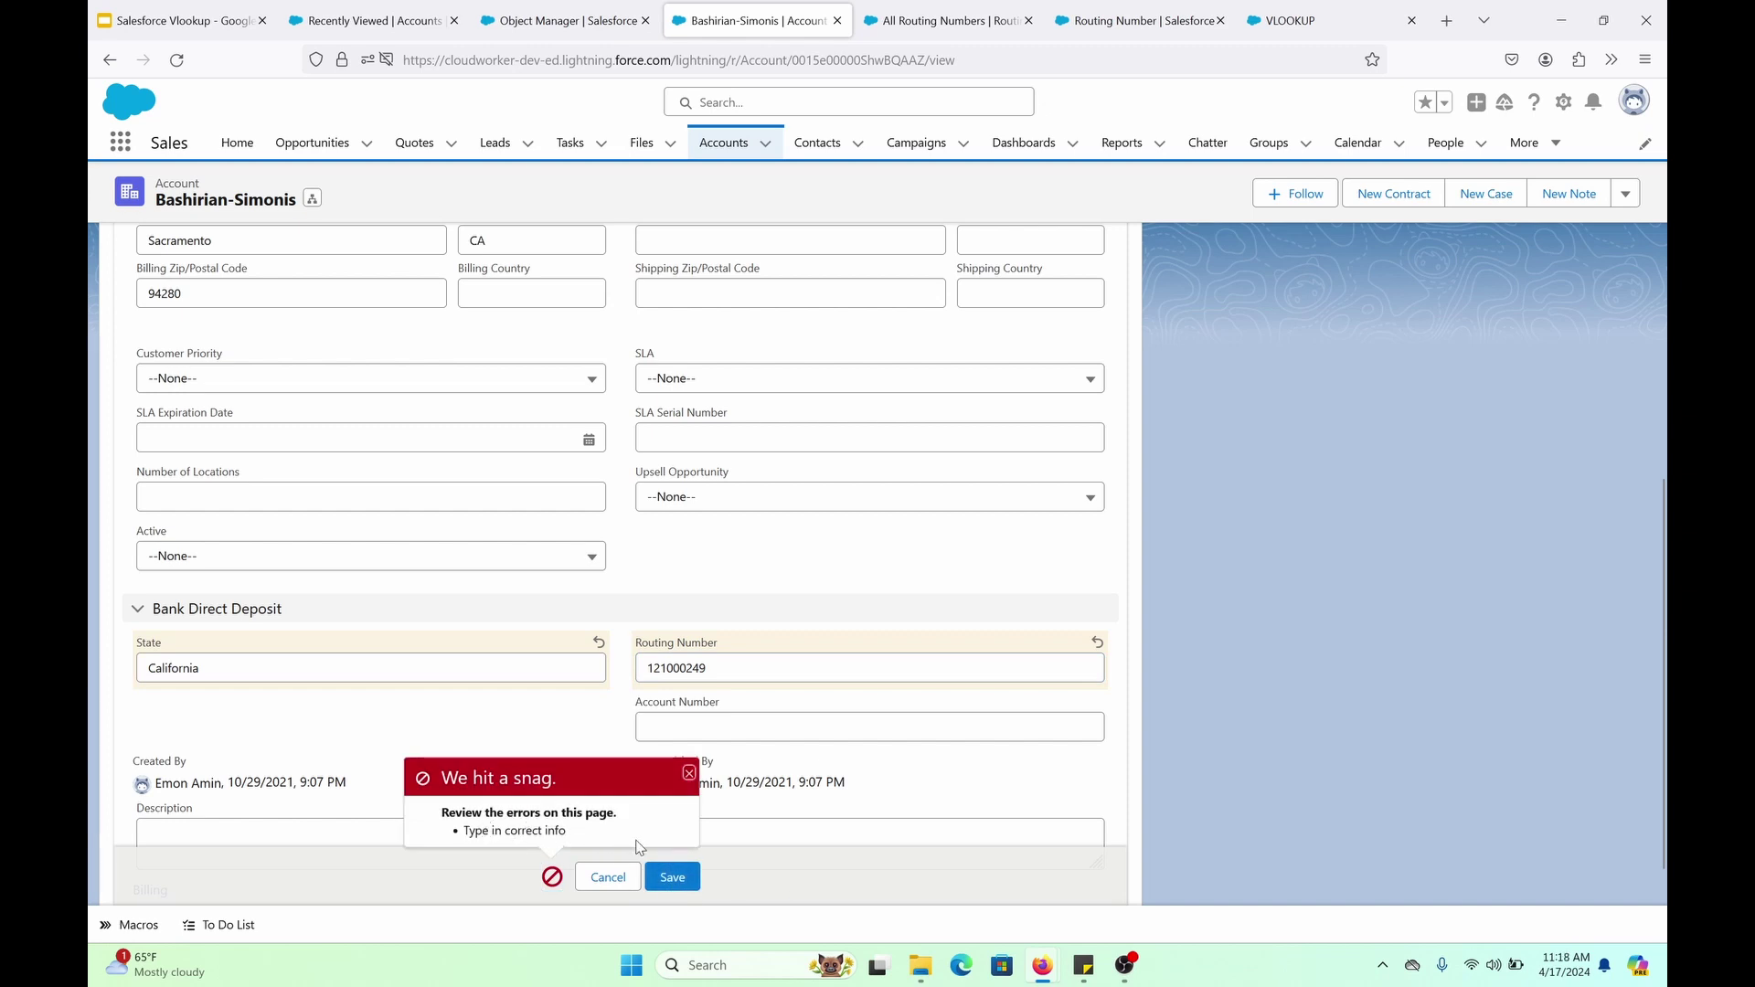
Restore routing number 121000248 and try saving with the State abbreviated as CA
left_click(728, 668)
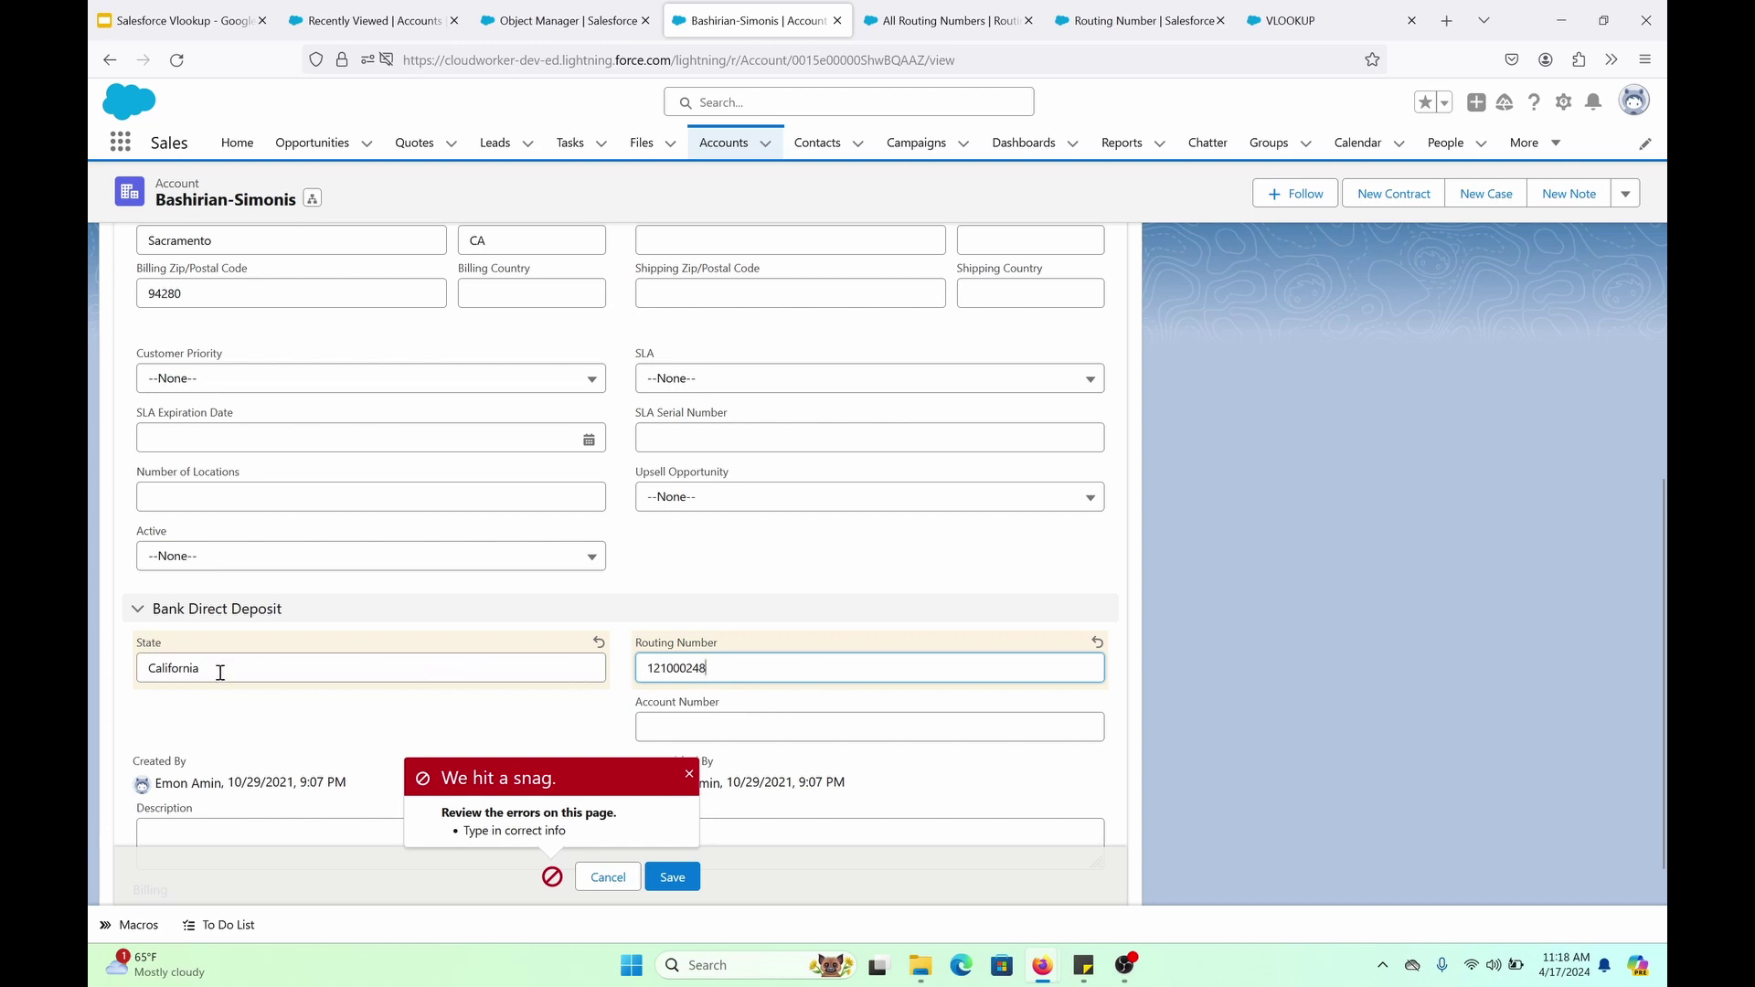
left_click_drag(200, 668, 153, 668)
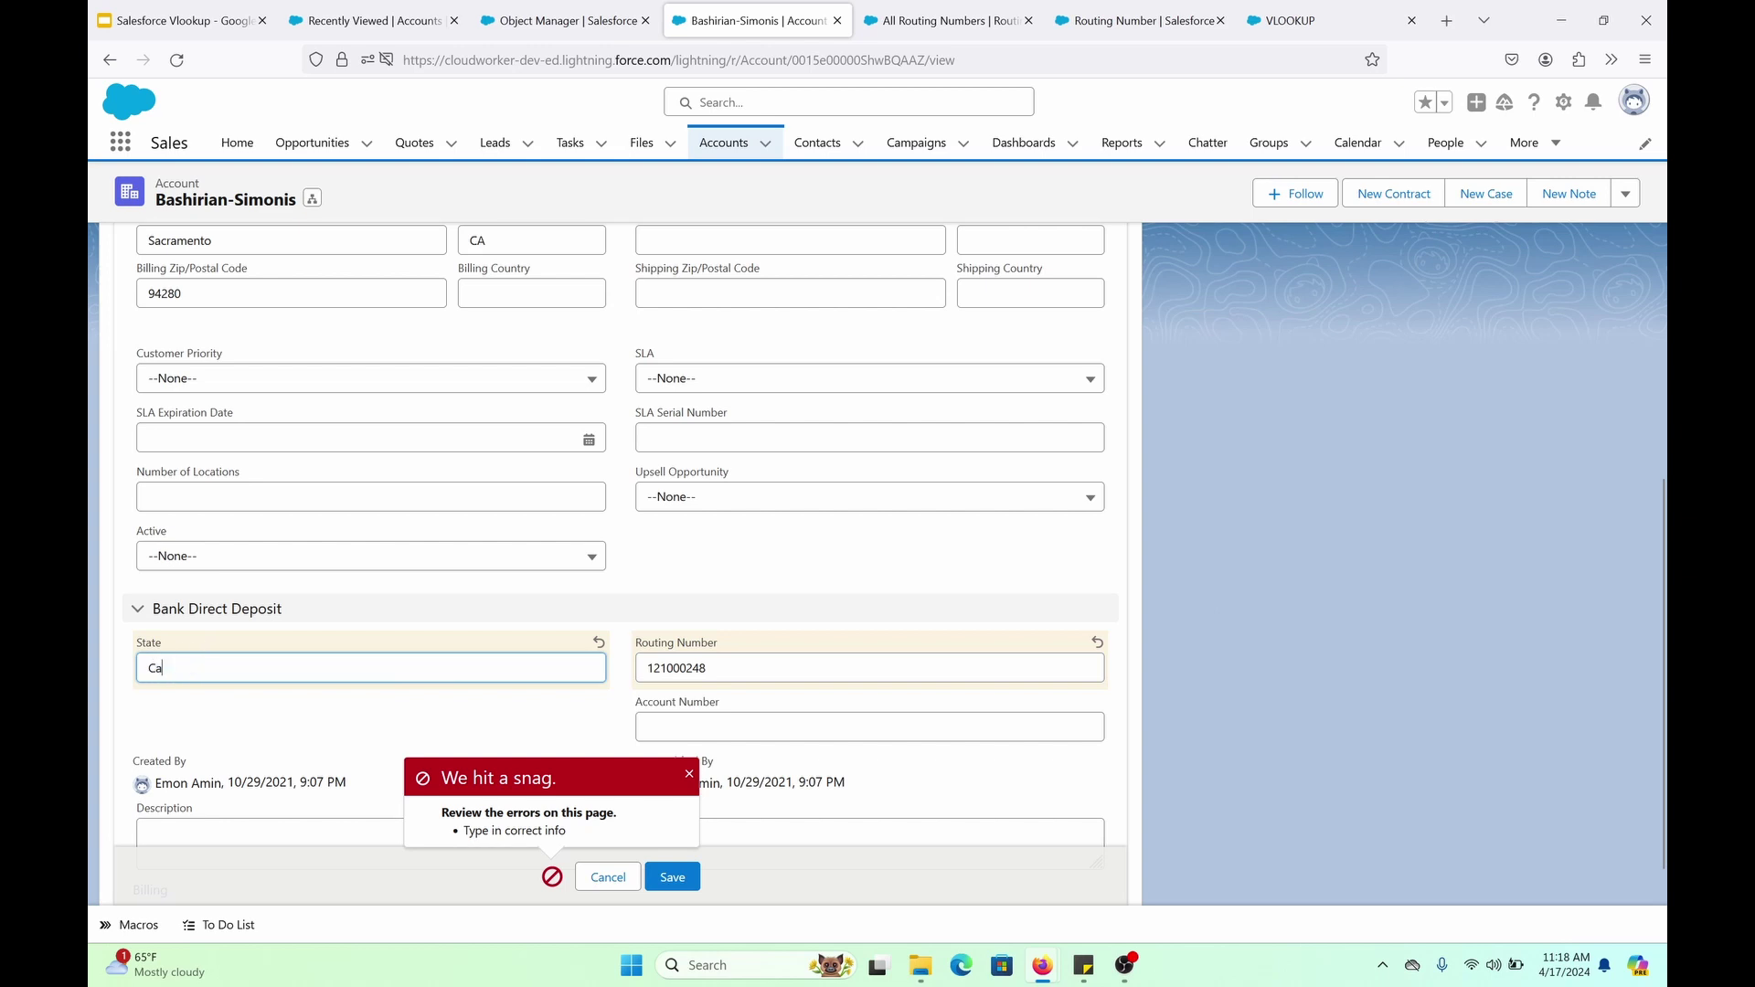
type("A")
left_click(668, 883)
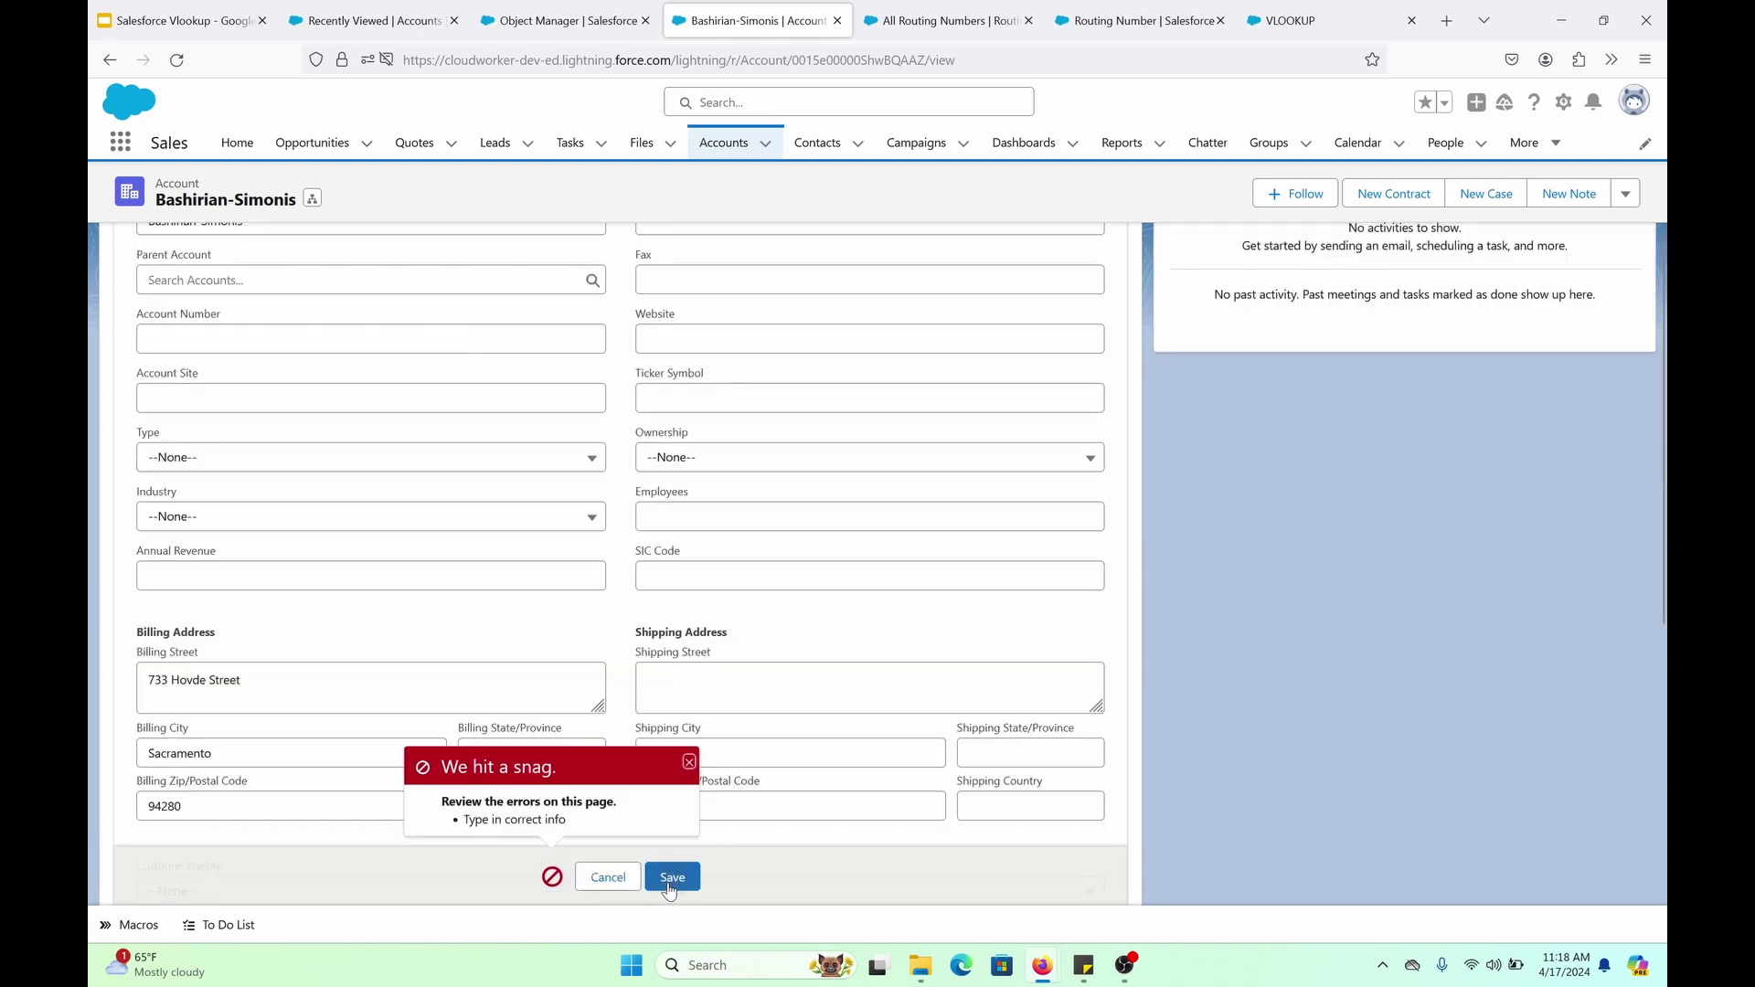
Change the State from CA to California and save the account
scroll(649, 668, "down", 8)
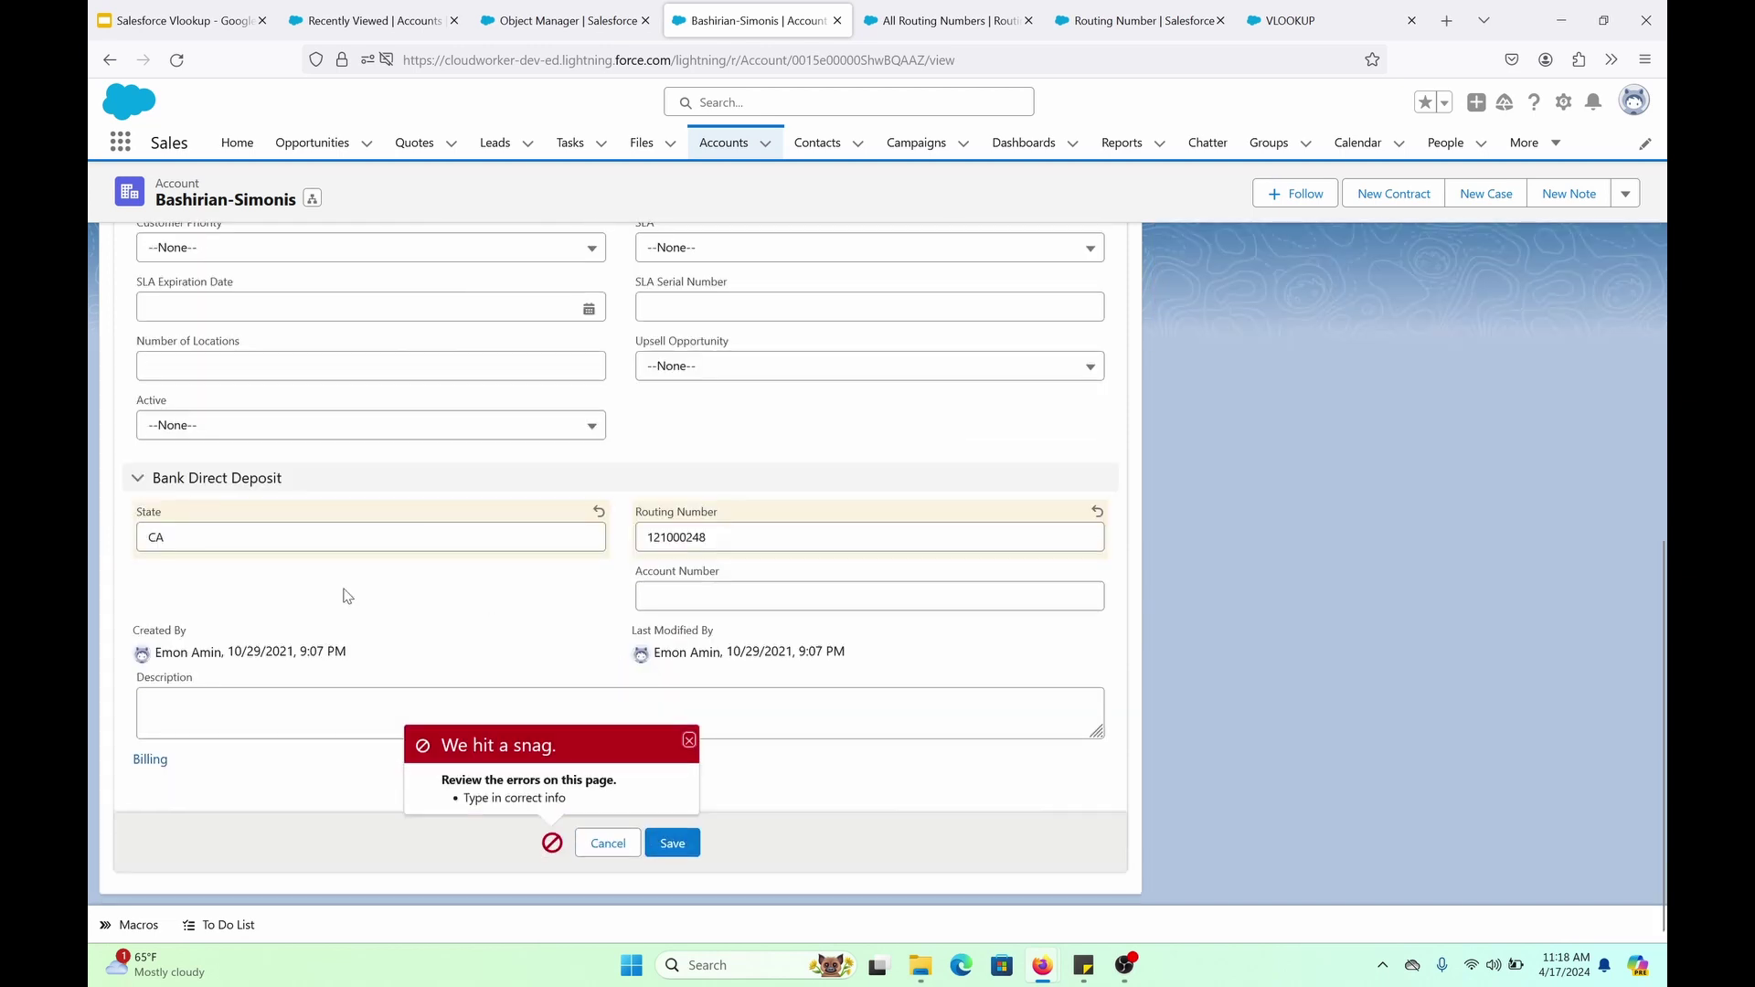
left_click(184, 535)
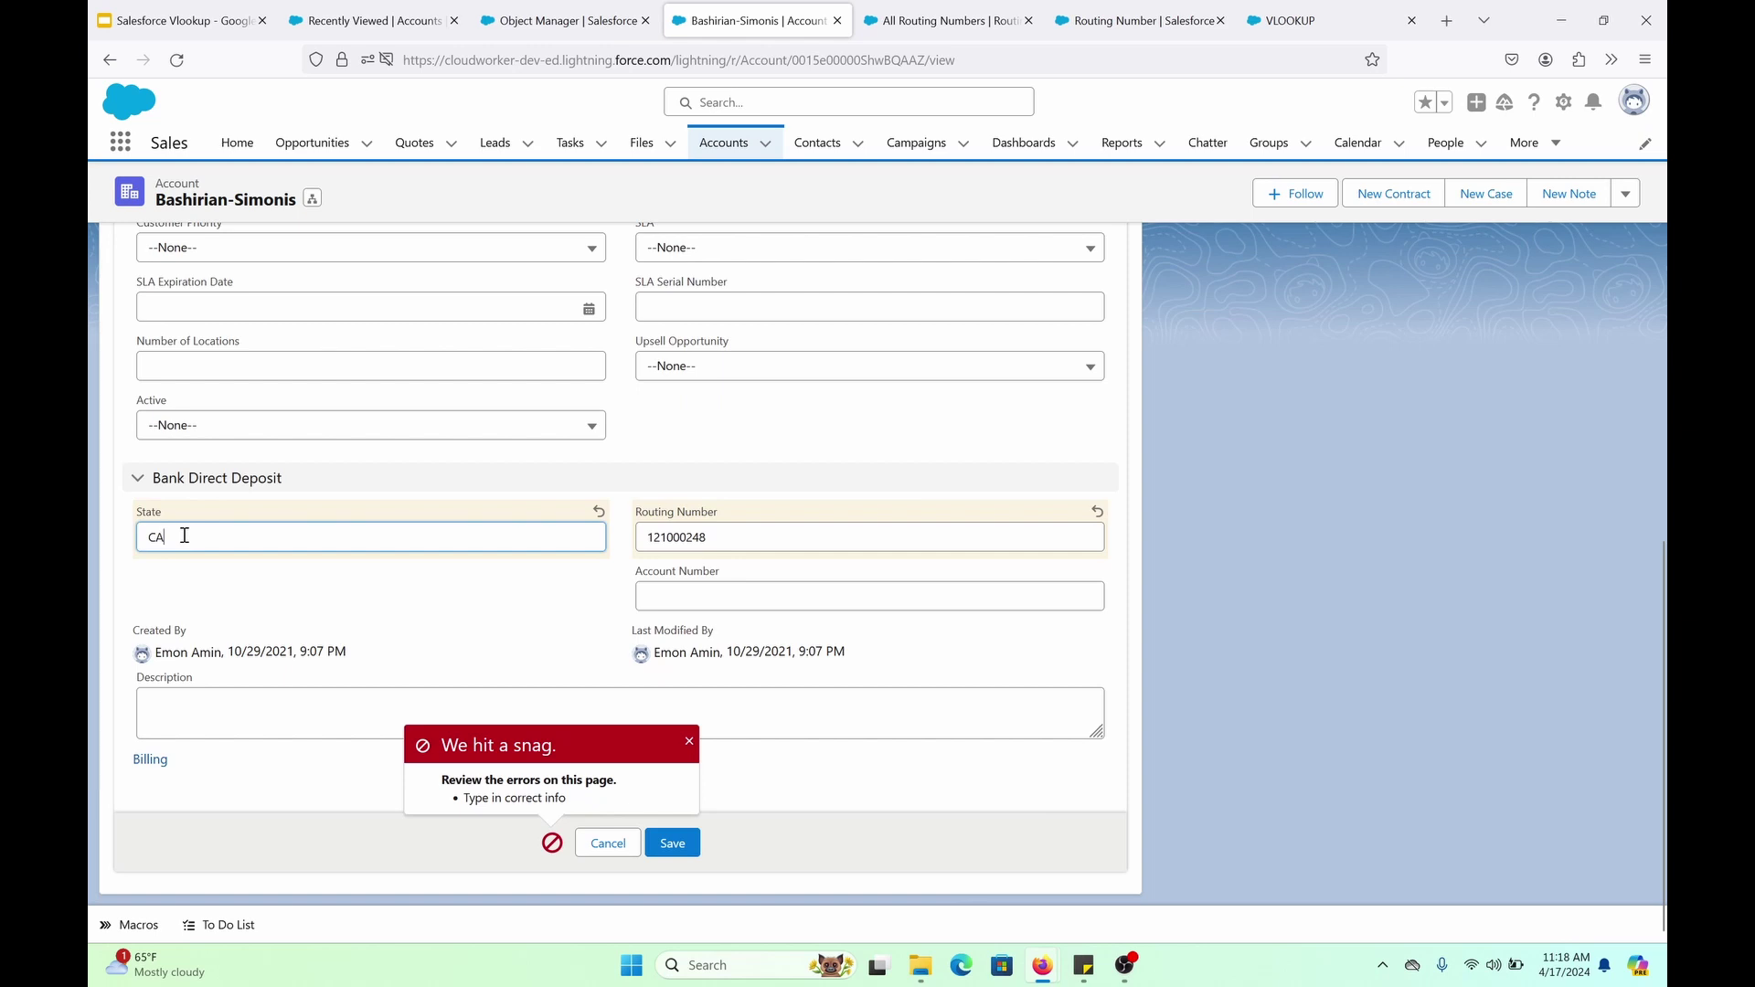
key("BackSpace")
type("alifornia")
left_click(693, 849)
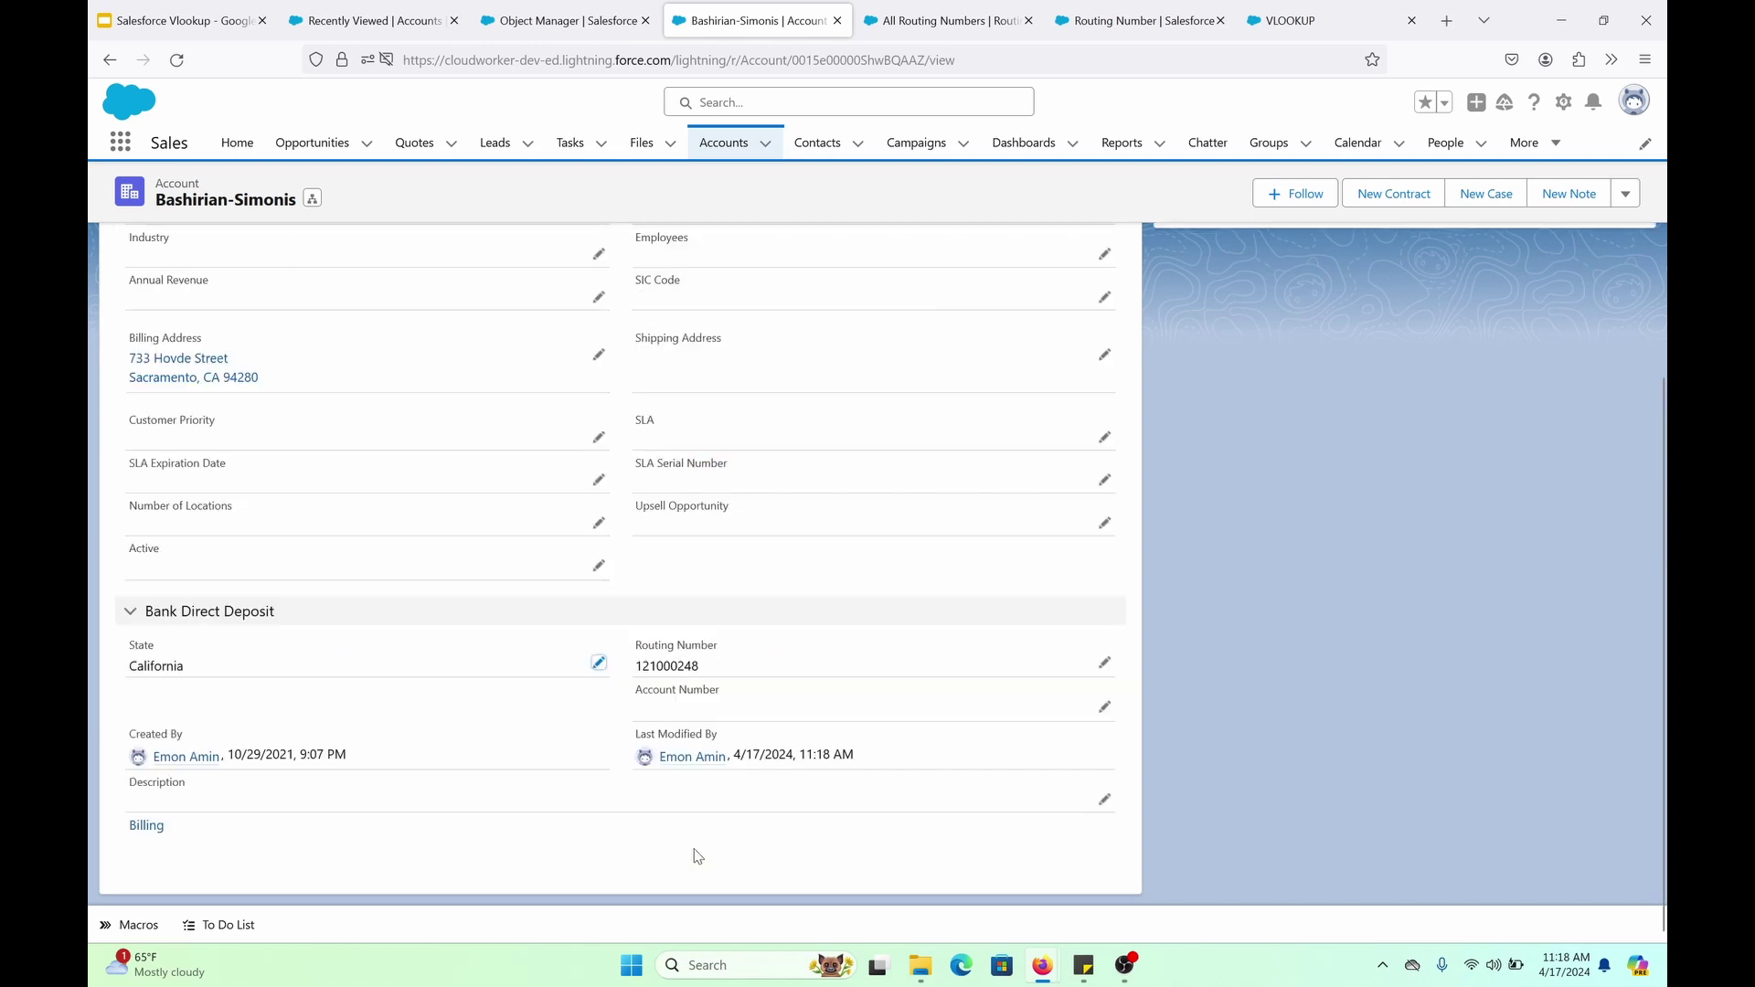
Change the State to New York and attempt a save with California's routing number 121000248
left_click(598, 664)
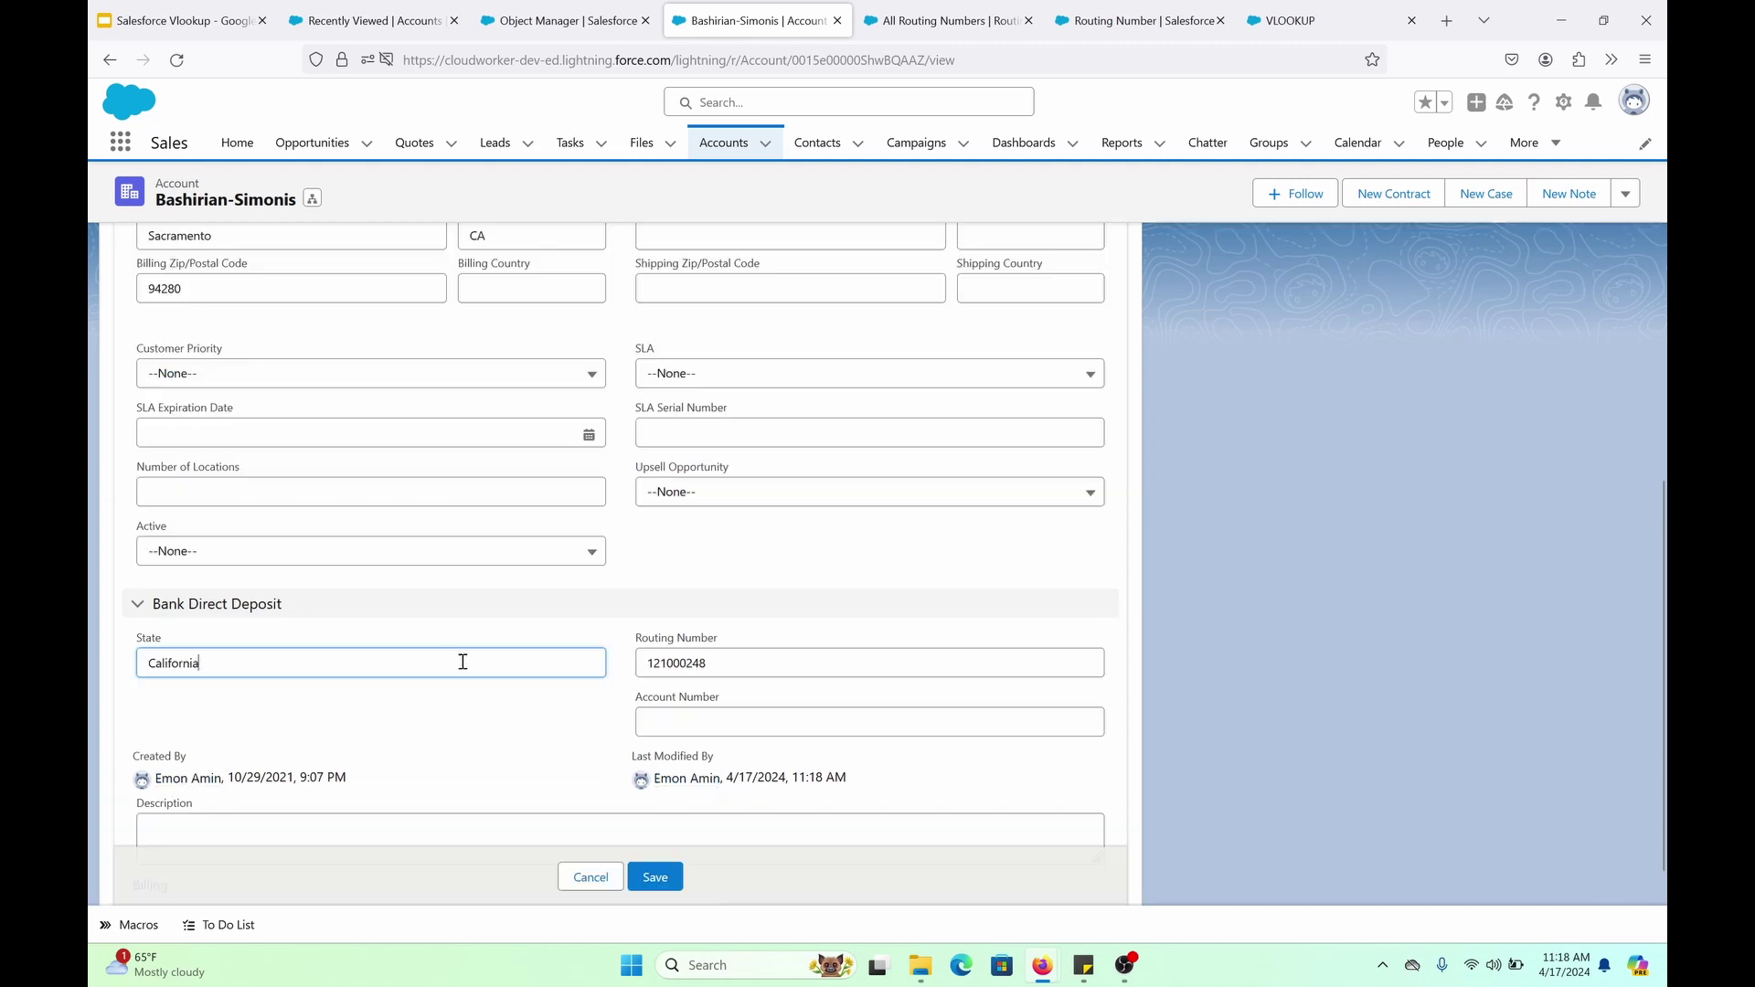
double_click(451, 663)
type("New York")
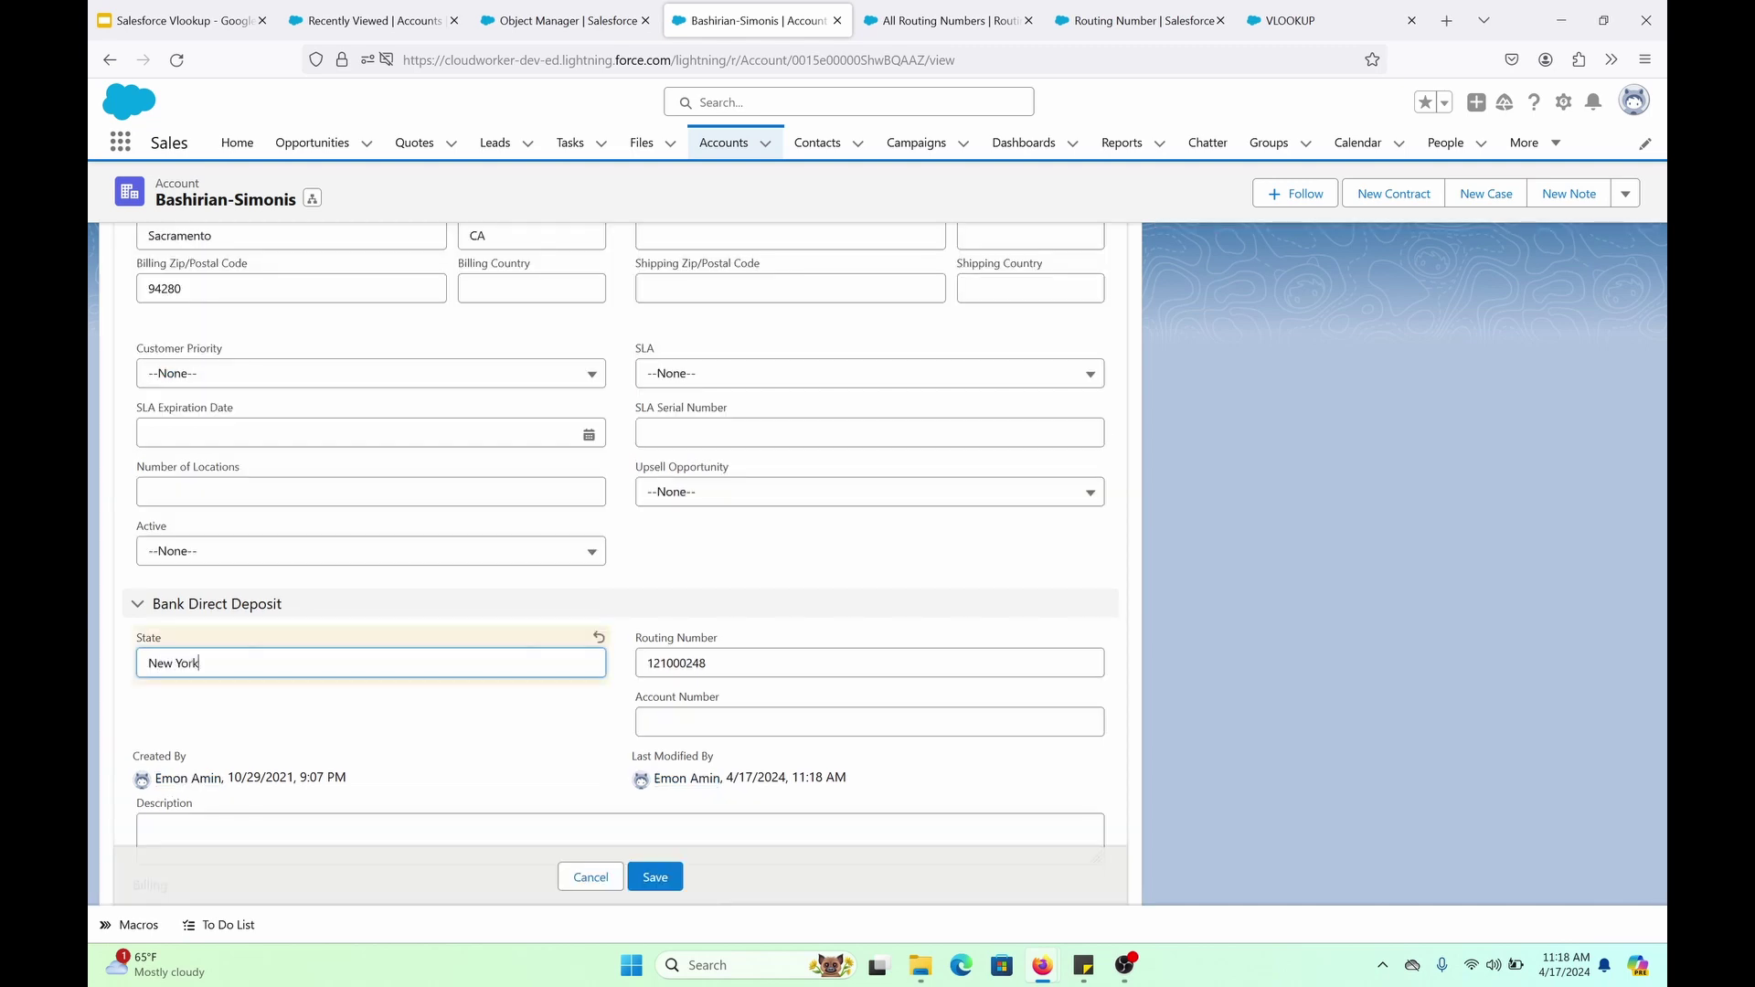
left_click(654, 877)
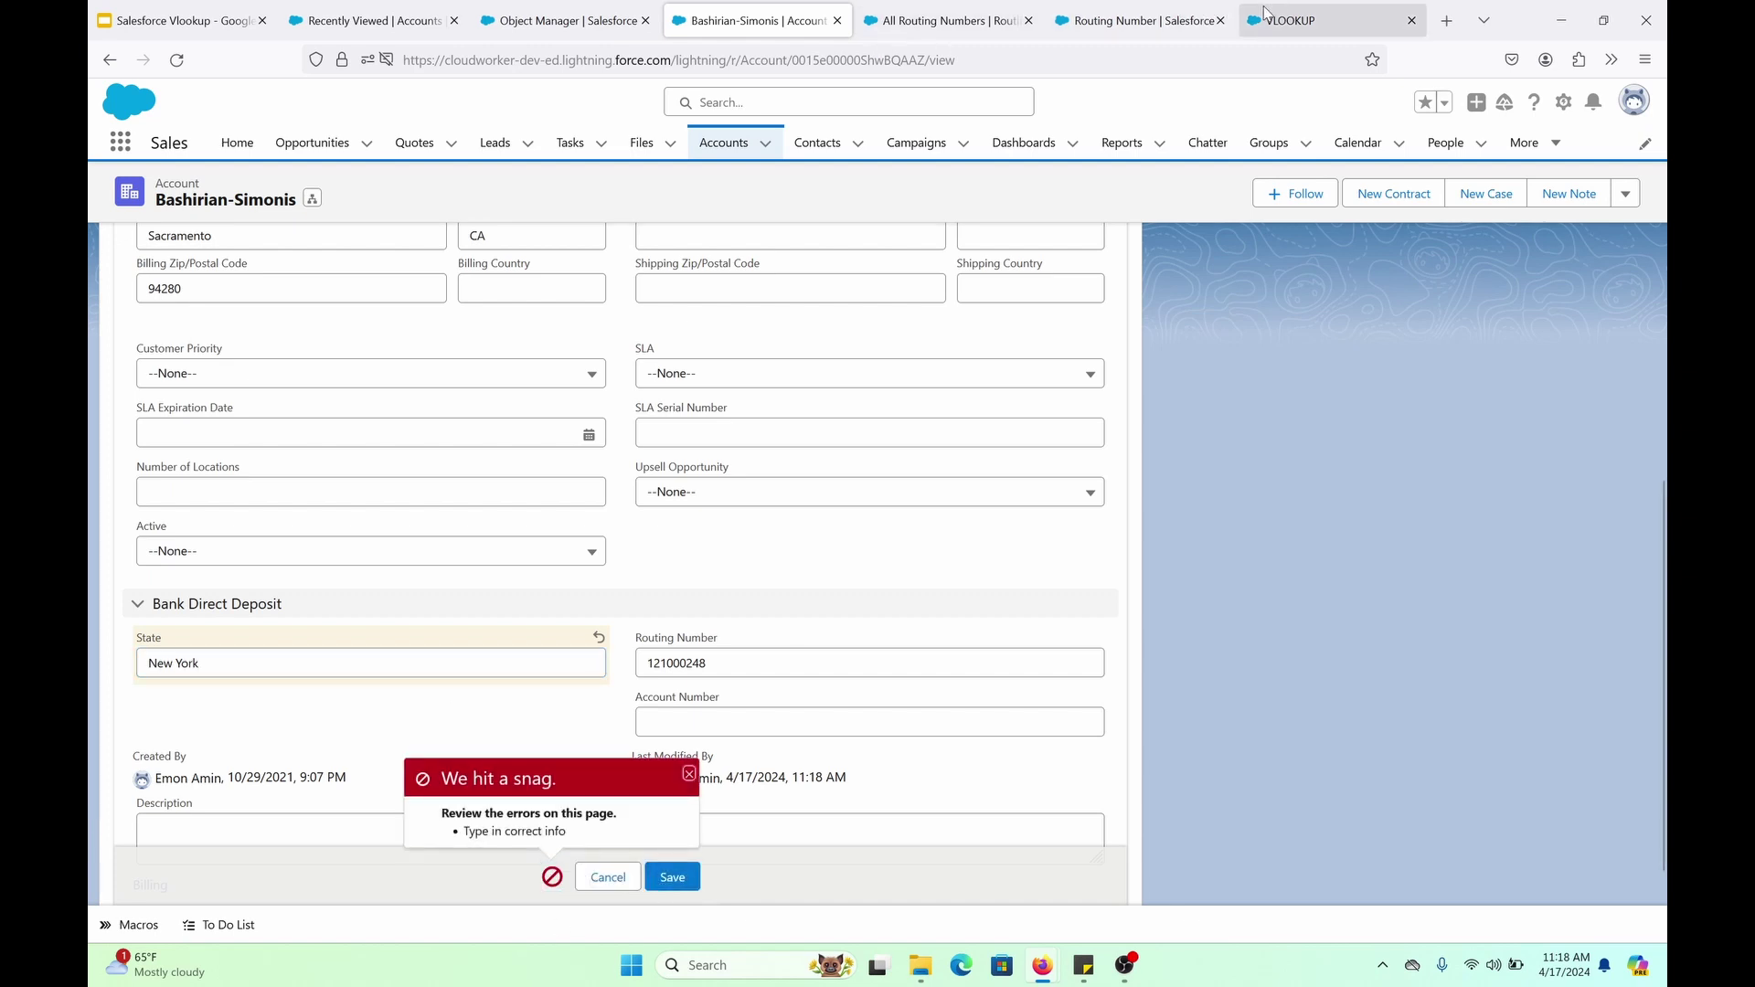
Copy New York's routing number 21000021, paste it over the old number, and save
left_click(977, 12)
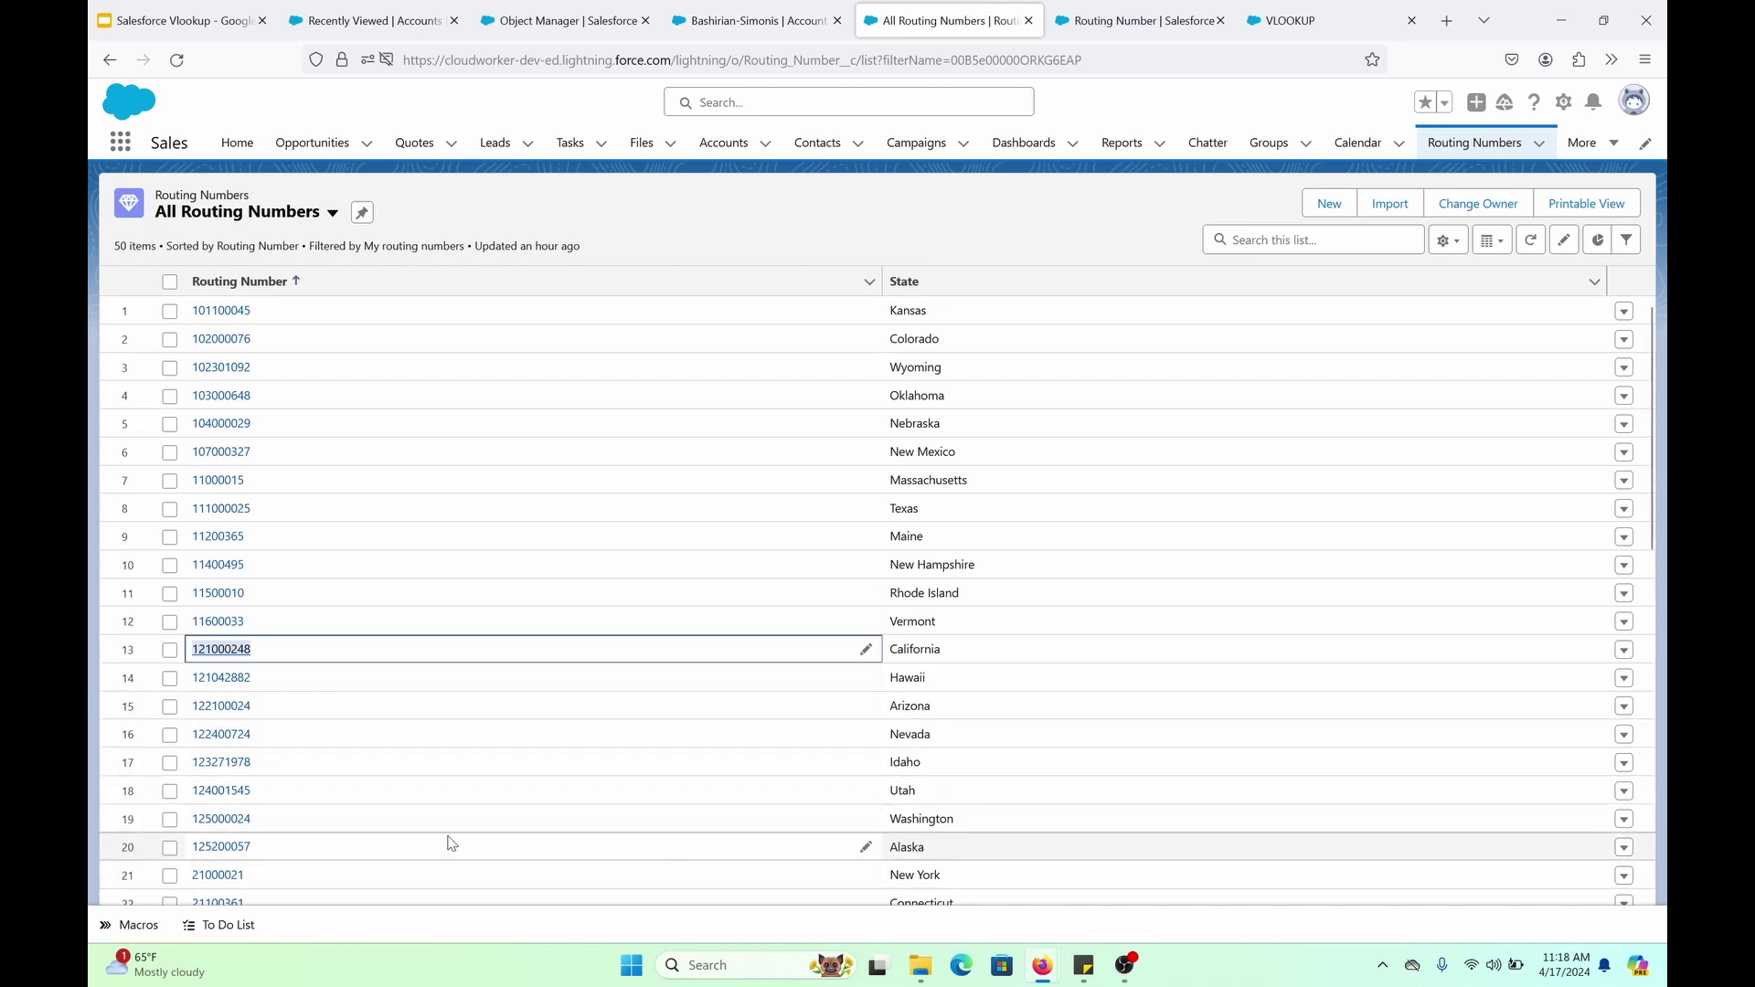
left_click_drag(264, 876, 196, 878)
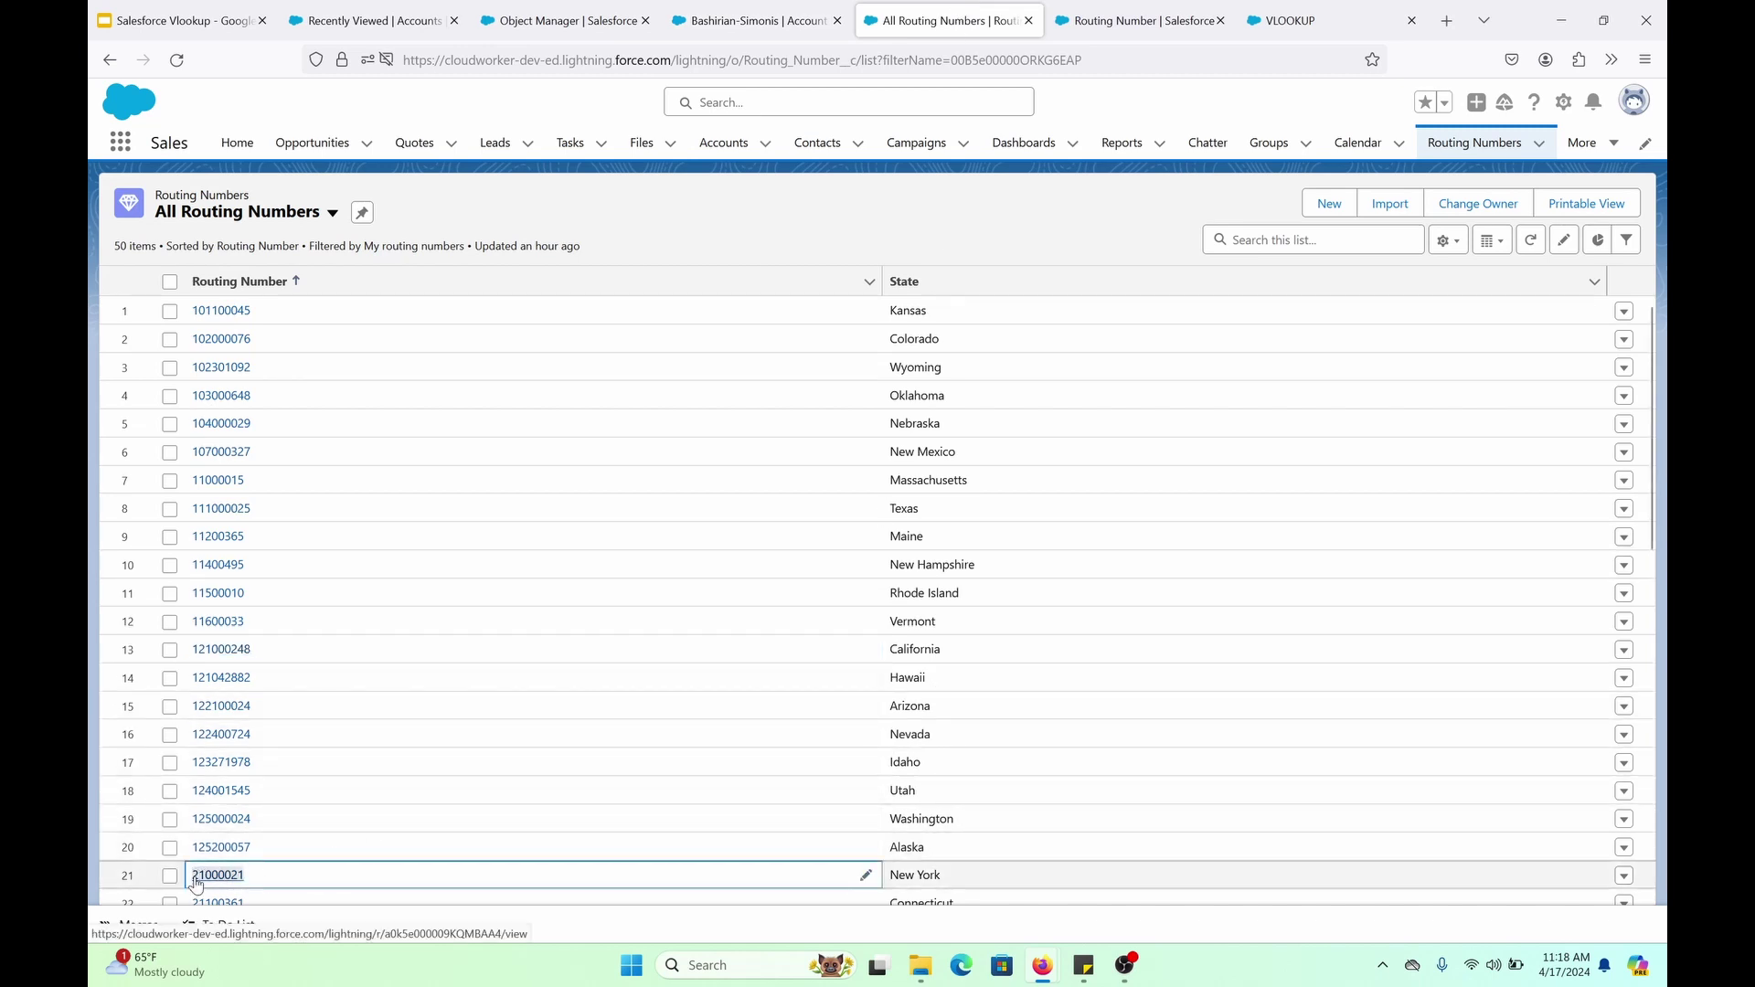
right_click(195, 878)
left_click(366, 705)
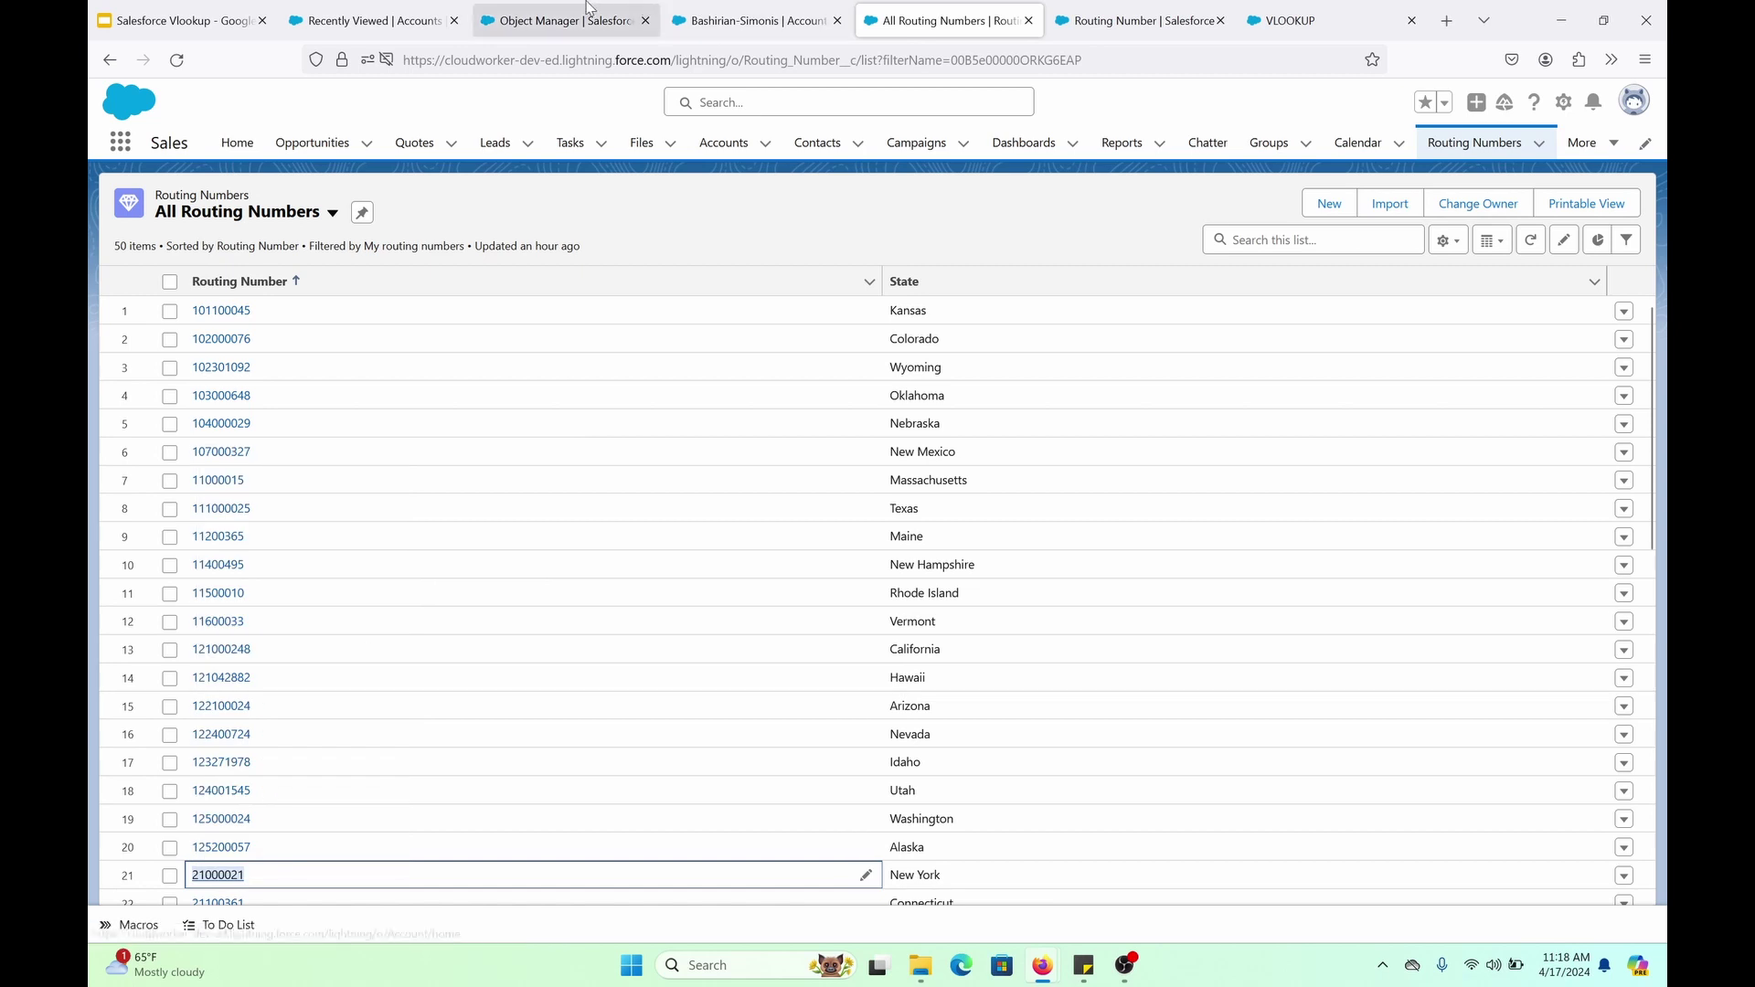
left_click(758, 20)
double_click(764, 669)
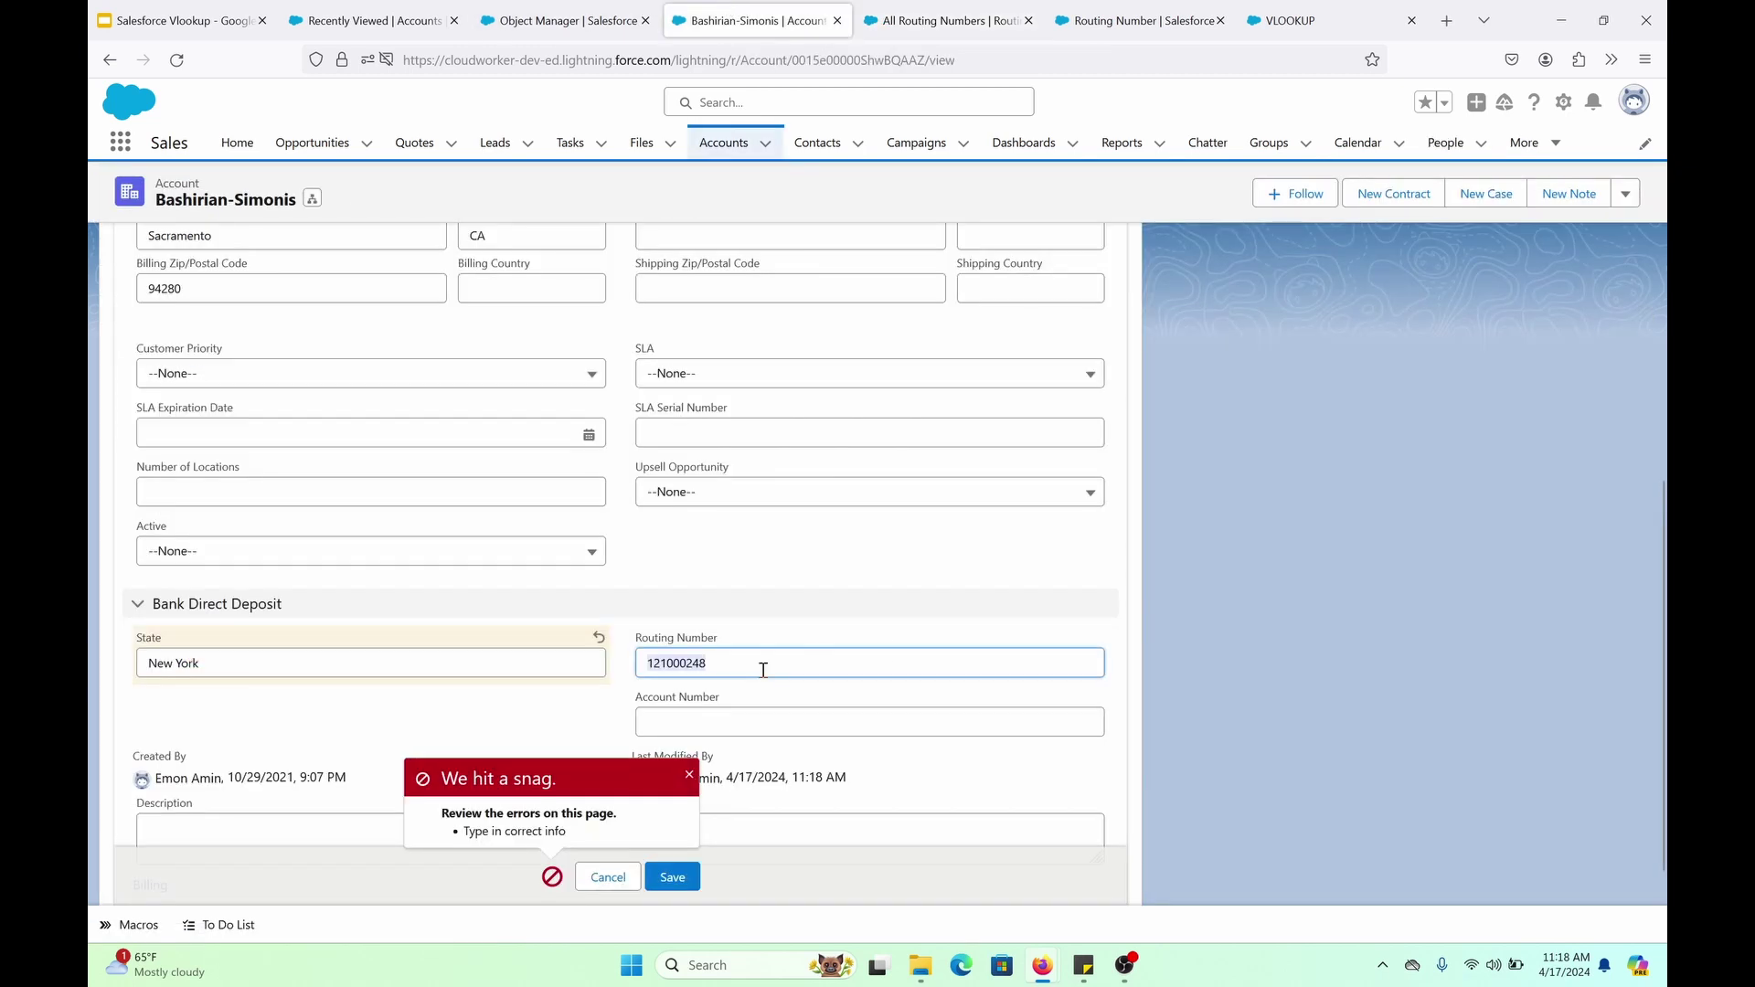
key("ctrl+v")
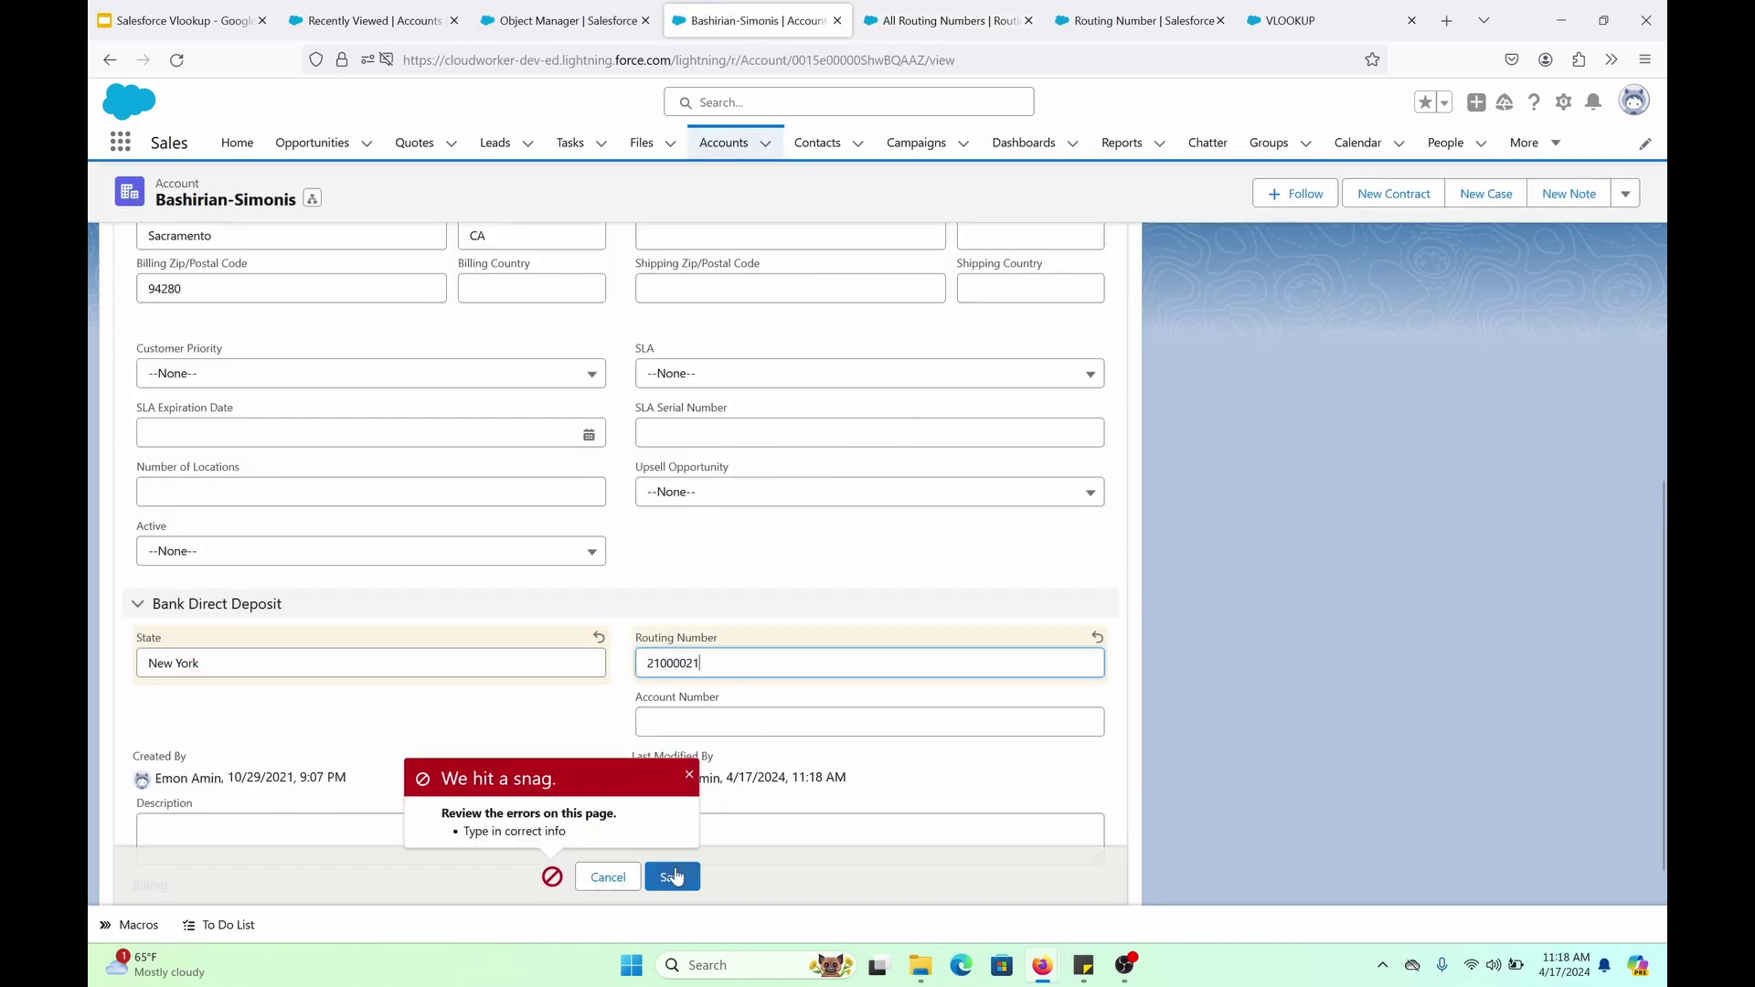
left_click(677, 877)
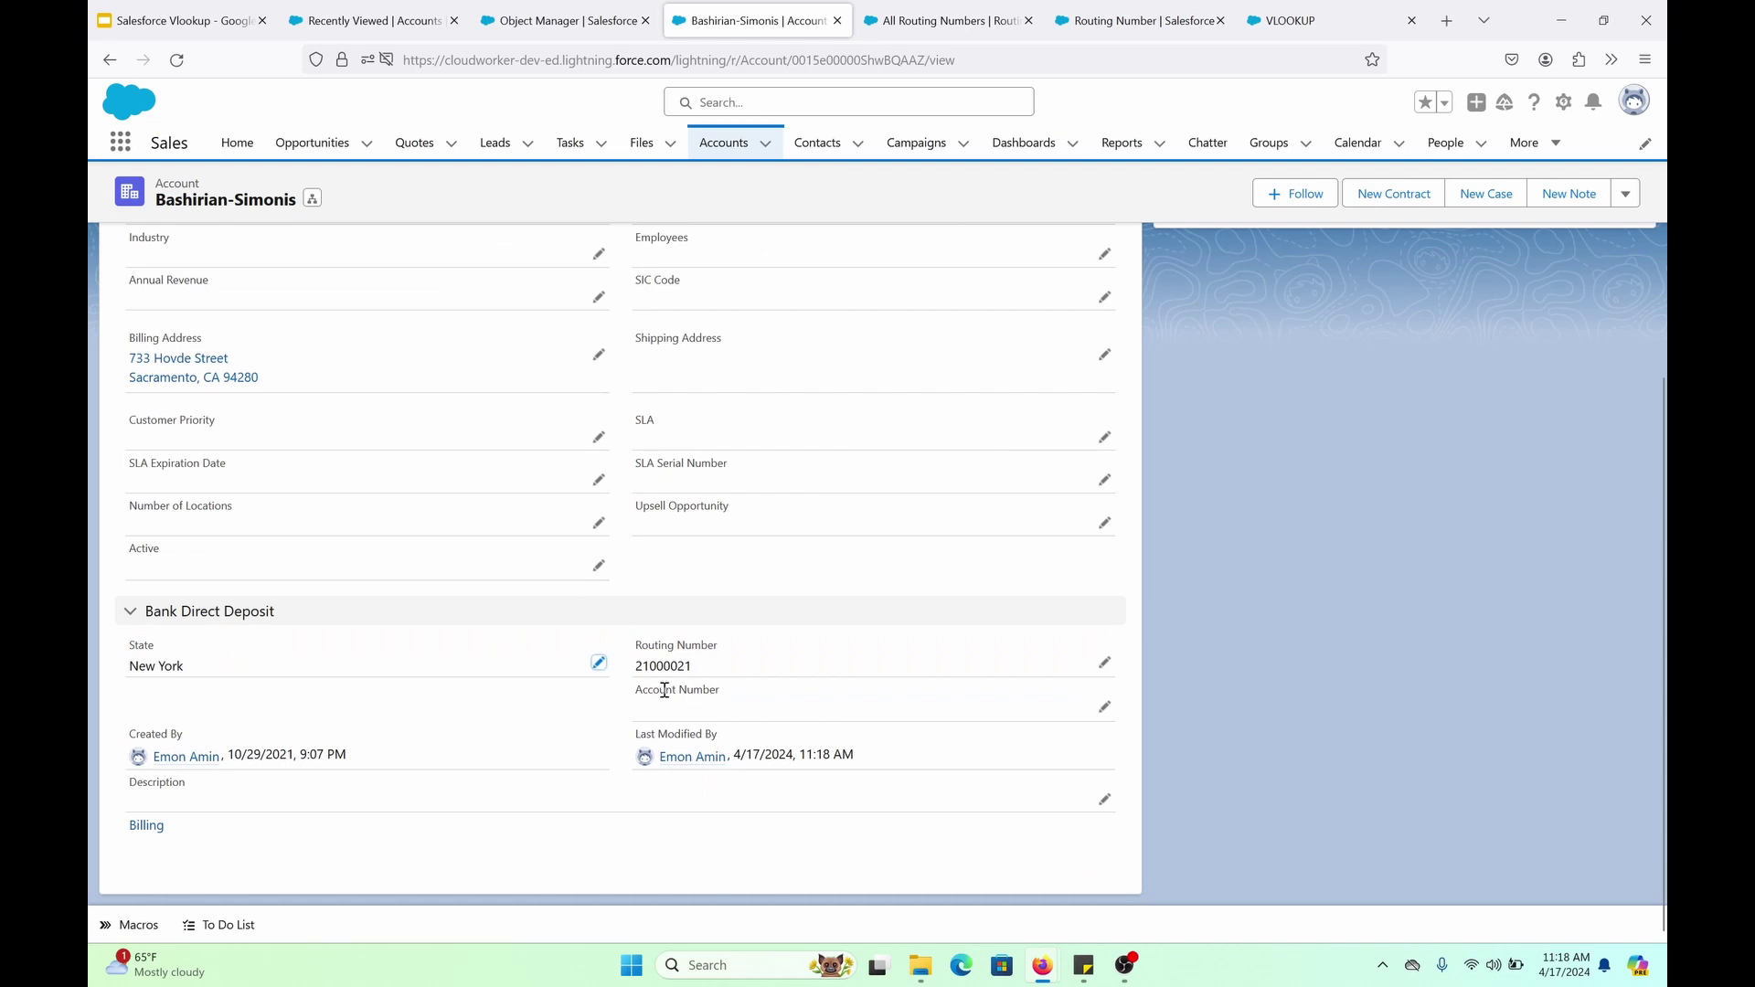
Enter a bank account number in the empty Account Number field and save the account
left_click(1105, 706)
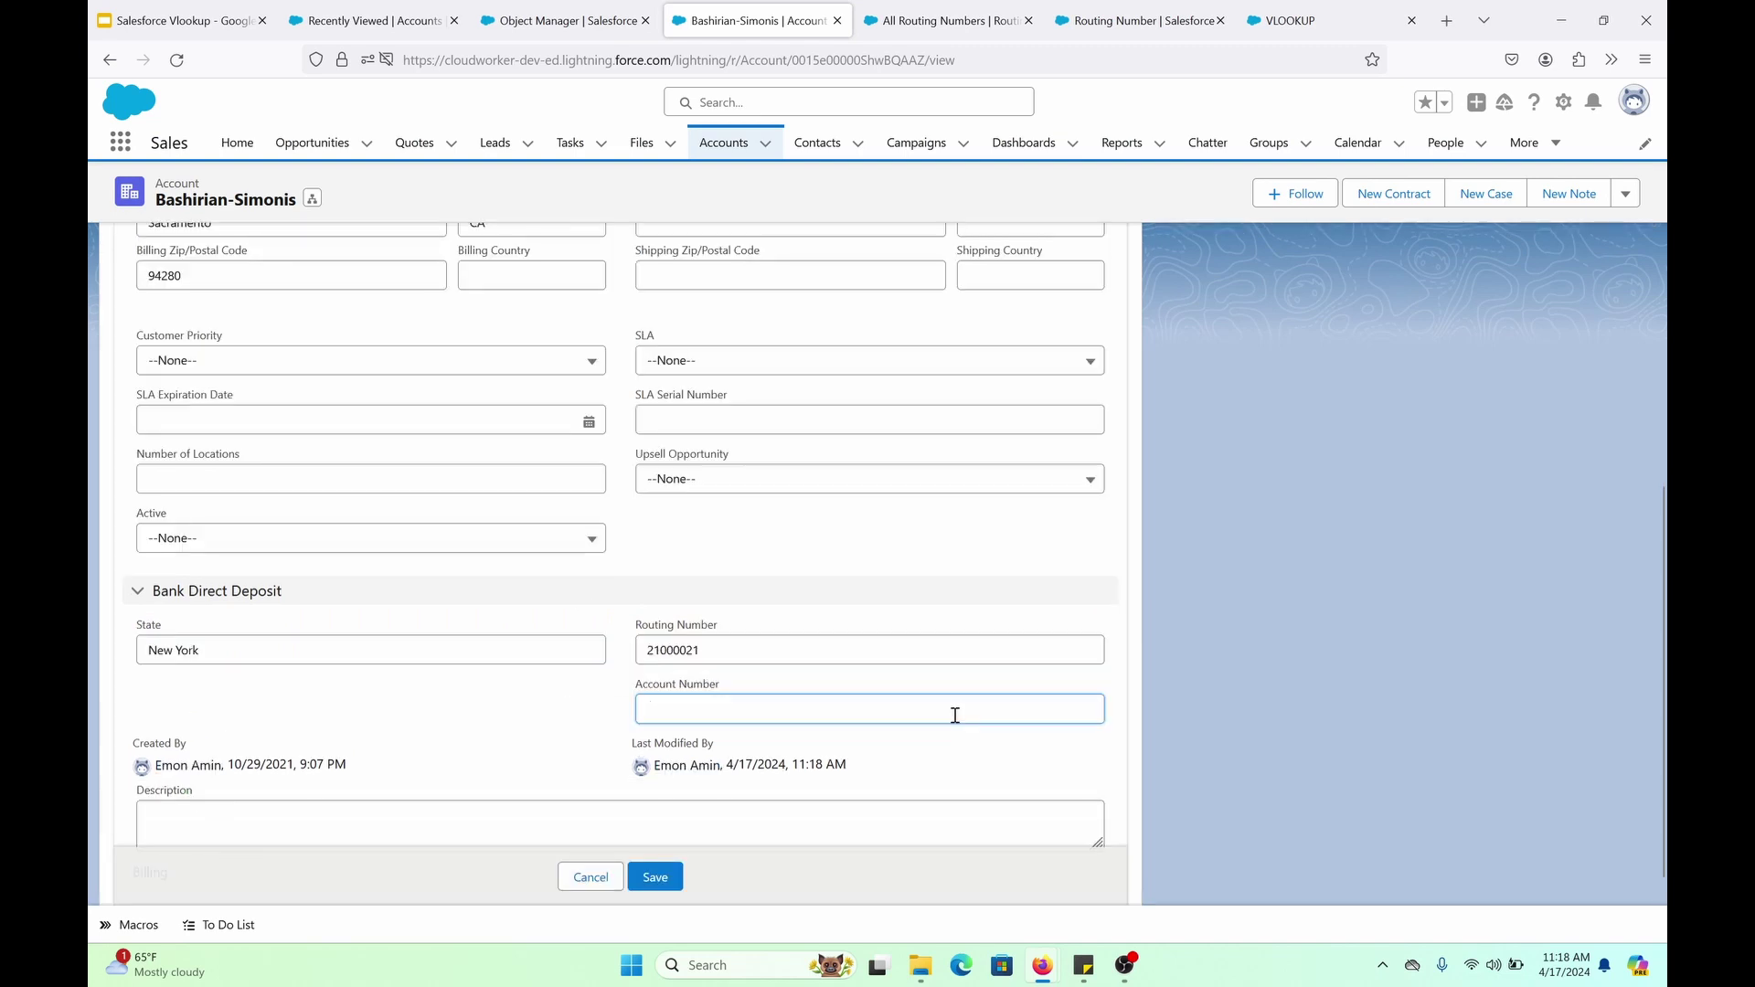
left_click(670, 877)
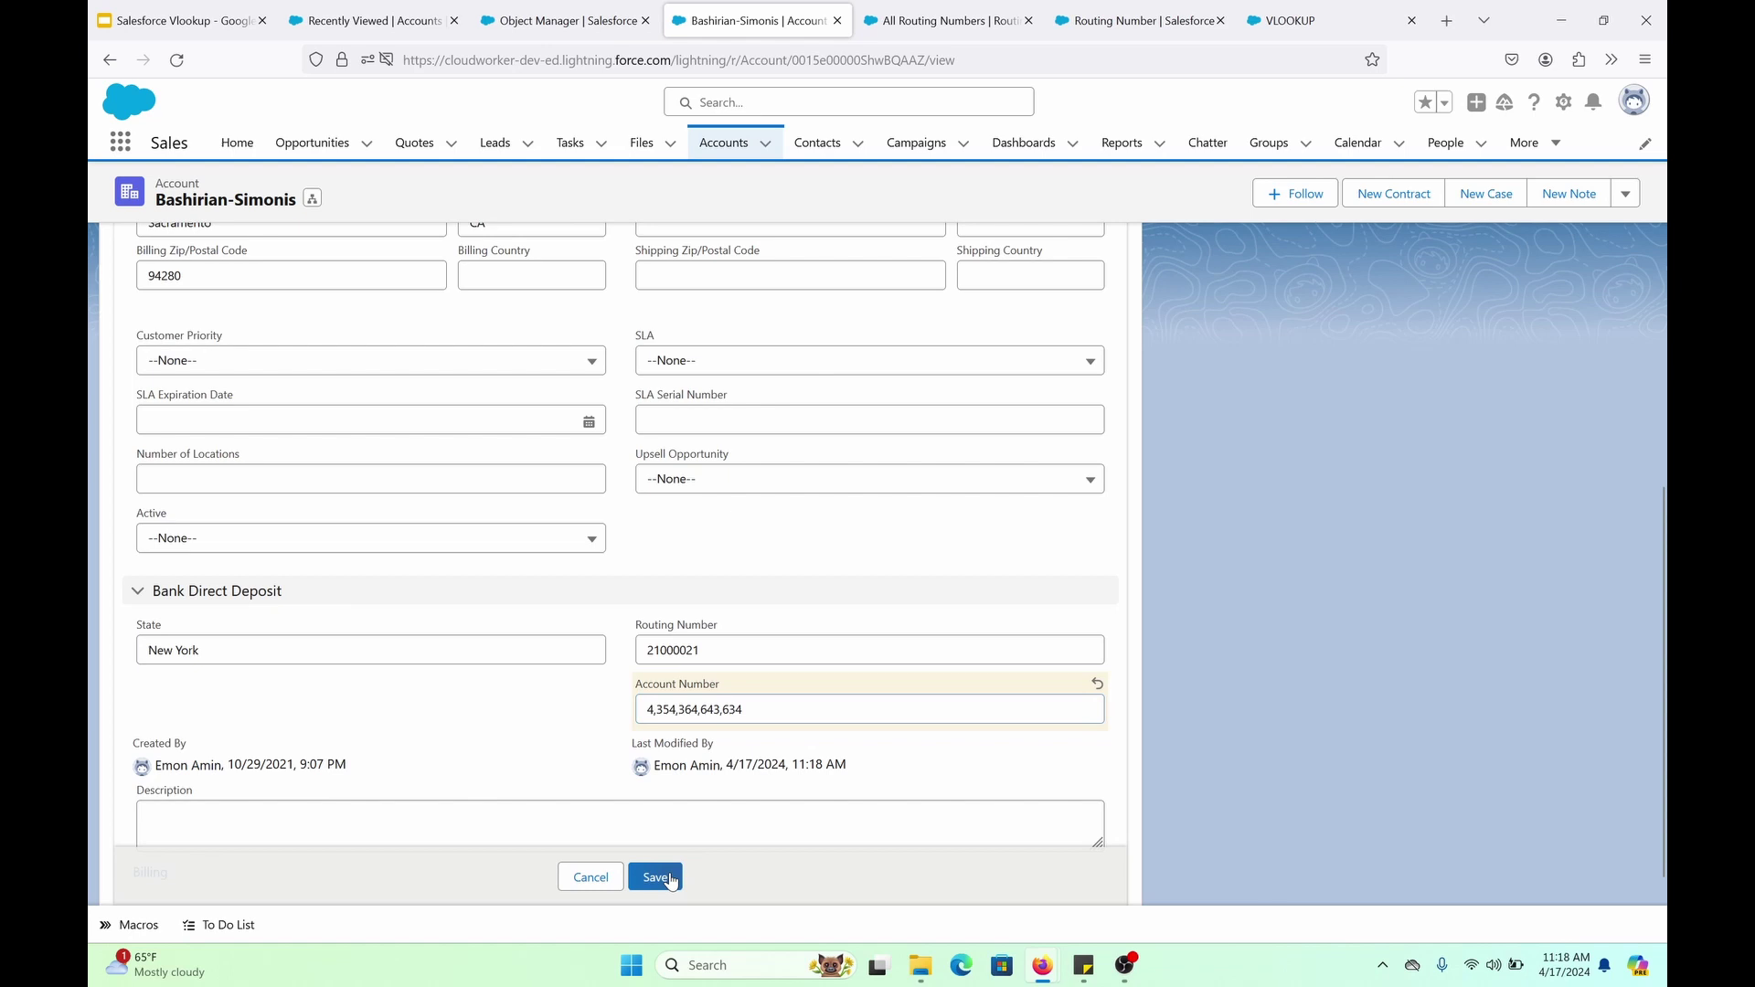